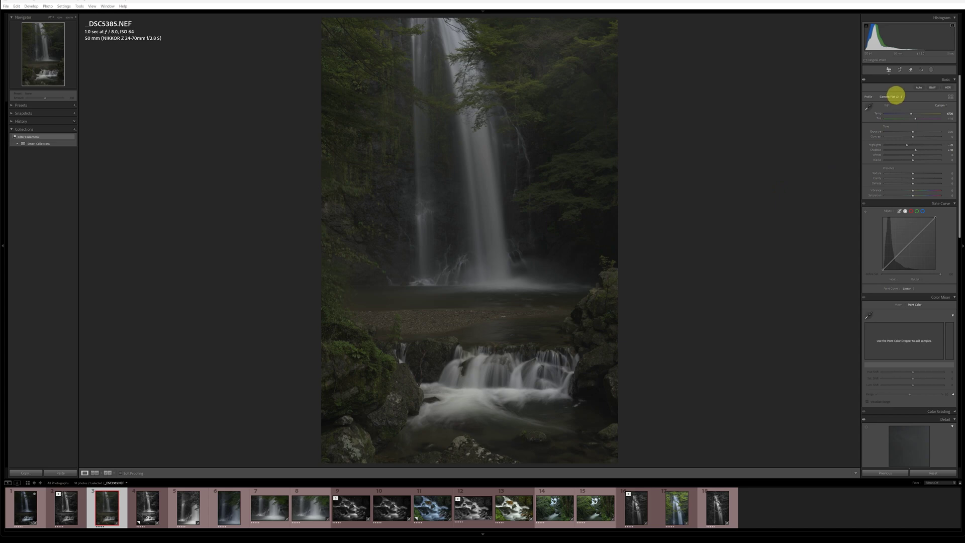
- Apply the Adobe Portrait profile to the waterfall photo and raise the overall exposure
{"action": "left_click", "coordinate": [896, 96]}
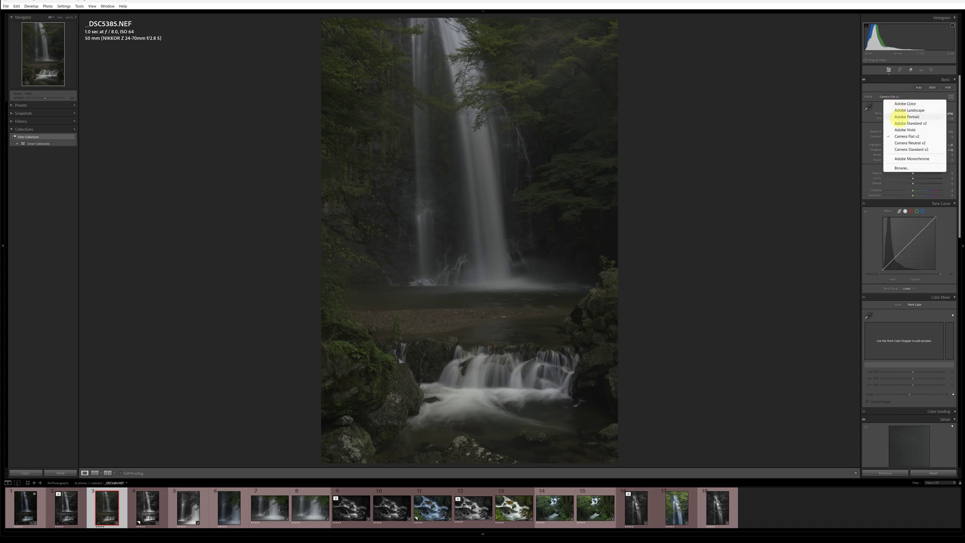
{"action": "left_click", "coordinate": [893, 117]}
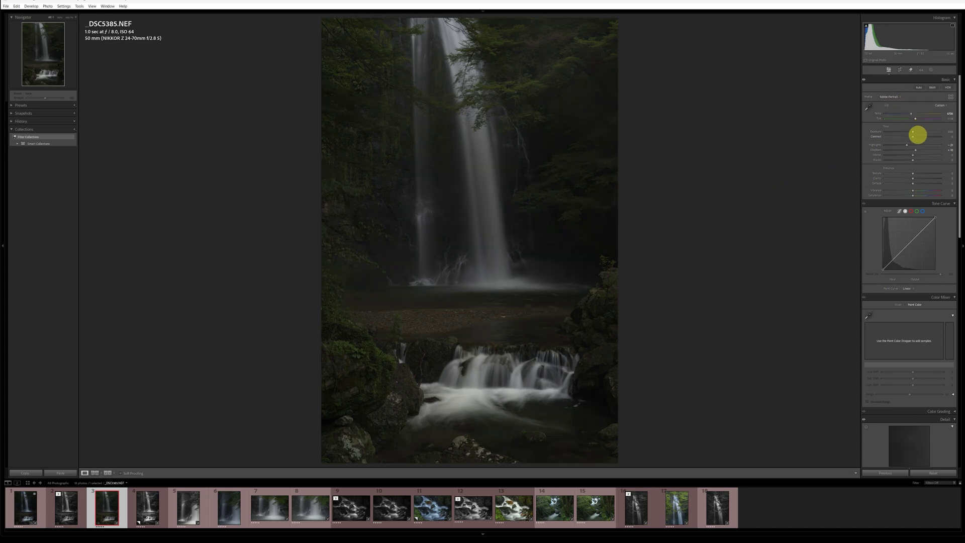
{"action": "left_click_drag", "start_coordinate": [913, 132], "coordinate": [919, 131]}
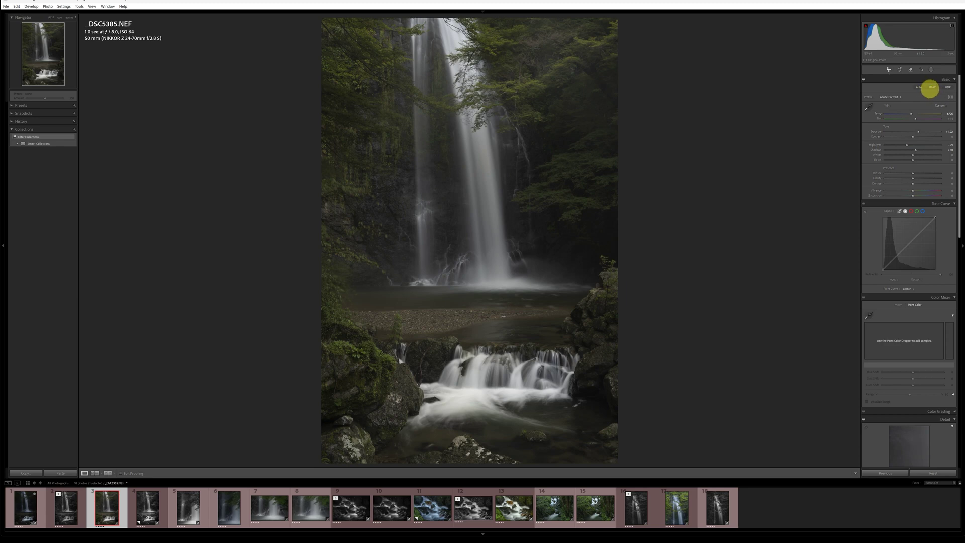
- Convert the waterfall photo to black and white, keeping the Adobe Monochrome profile
{"action": "left_click", "coordinate": [933, 87]}
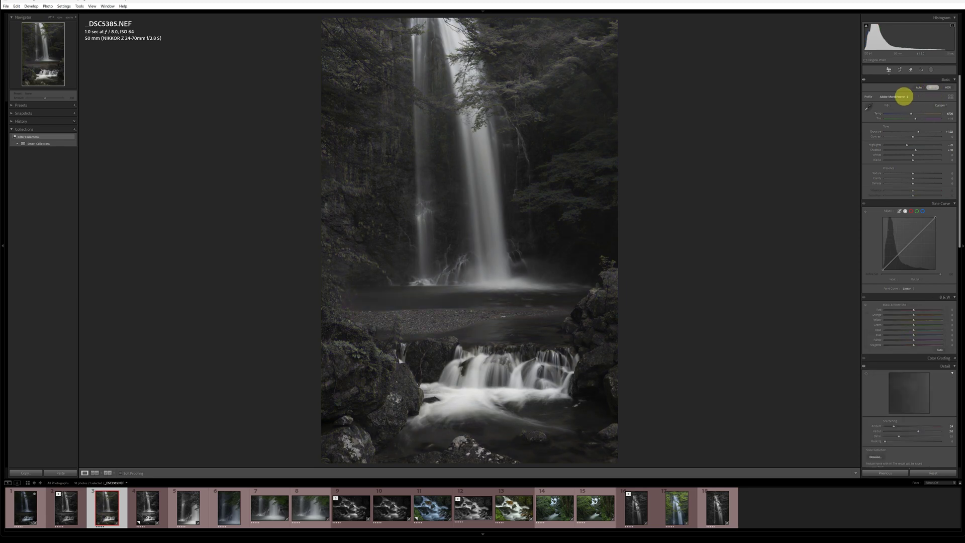
{"action": "left_click", "coordinate": [904, 96]}
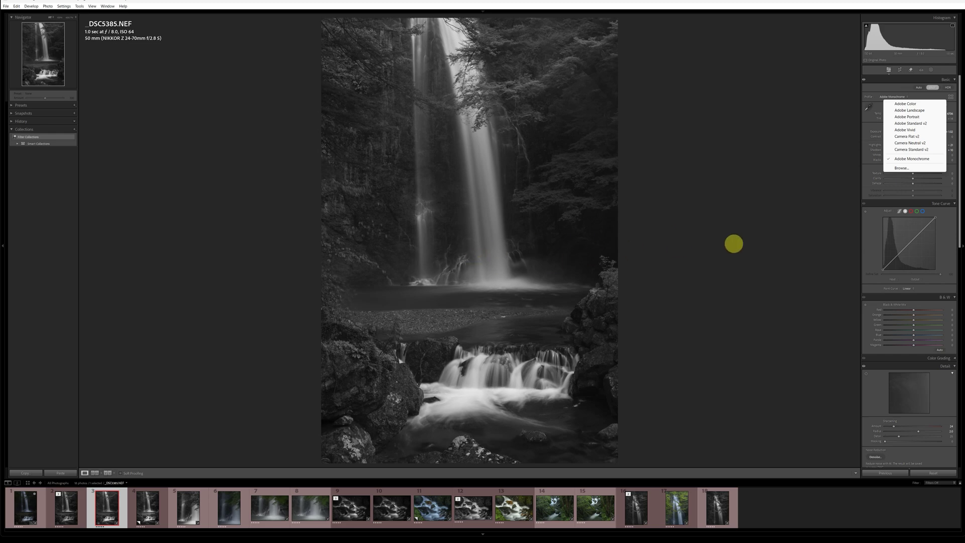
{"action": "left_click", "coordinate": [799, 177]}
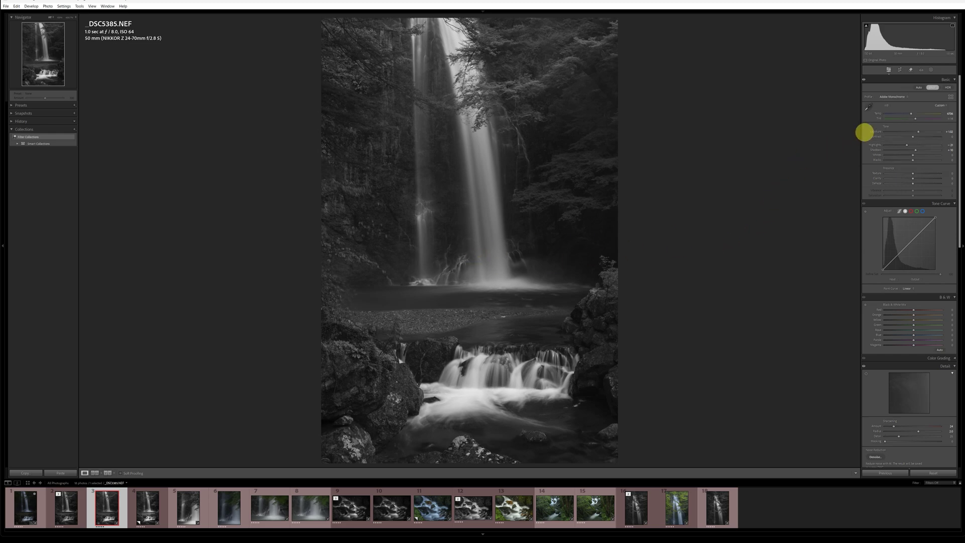
- Try the B&W 01 profile on the photo, and return to the Adobe Monochrome profile
{"action": "left_click", "coordinate": [948, 99]}
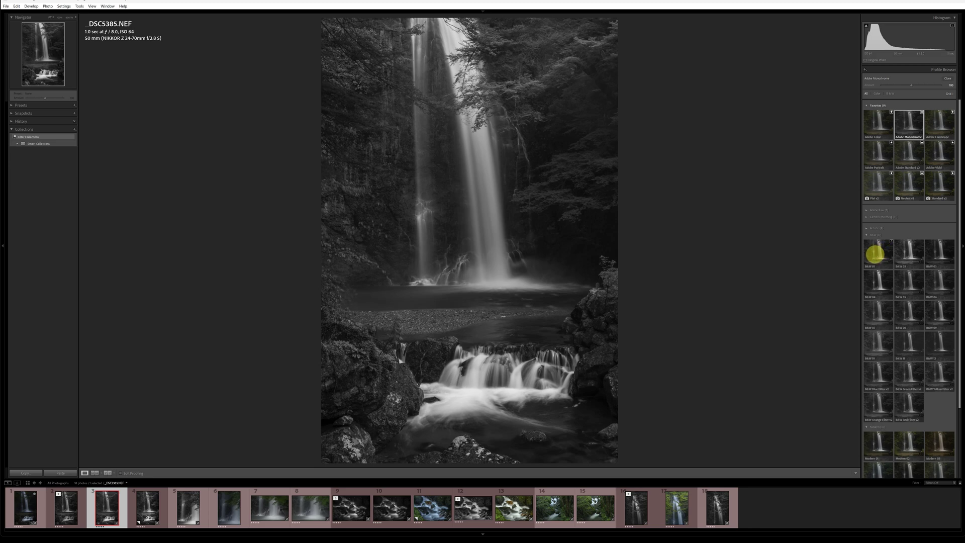
{"action": "left_click", "coordinate": [876, 253]}
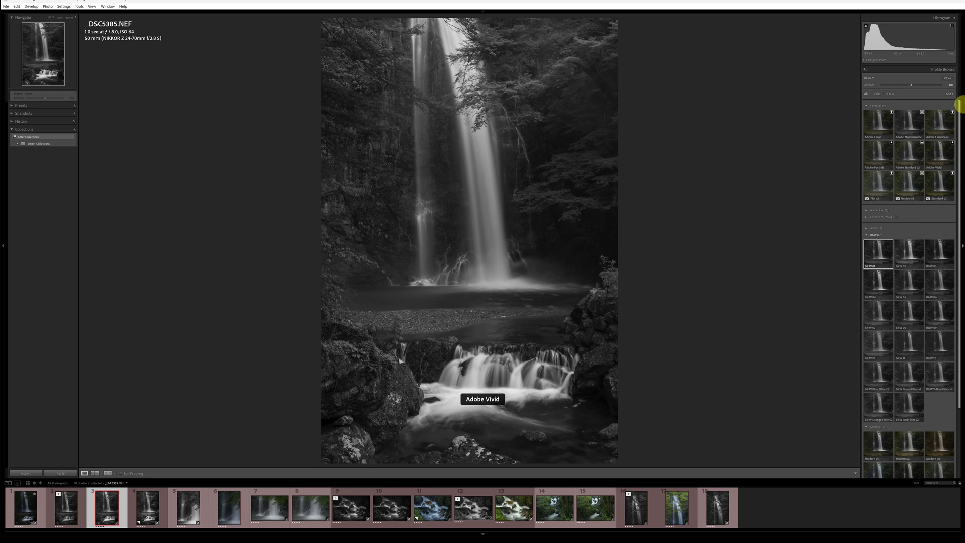
{"action": "left_click", "coordinate": [948, 79]}
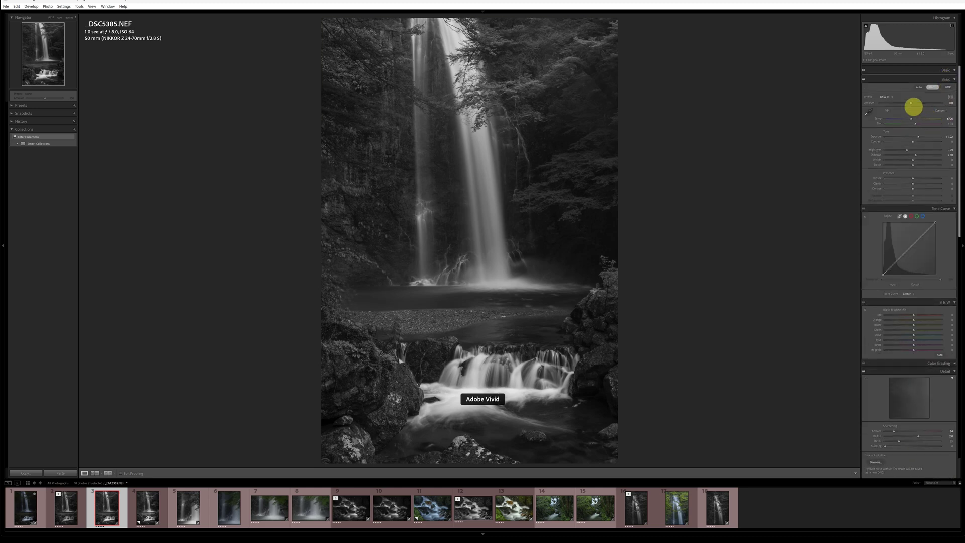
{"action": "left_click", "coordinate": [899, 96]}
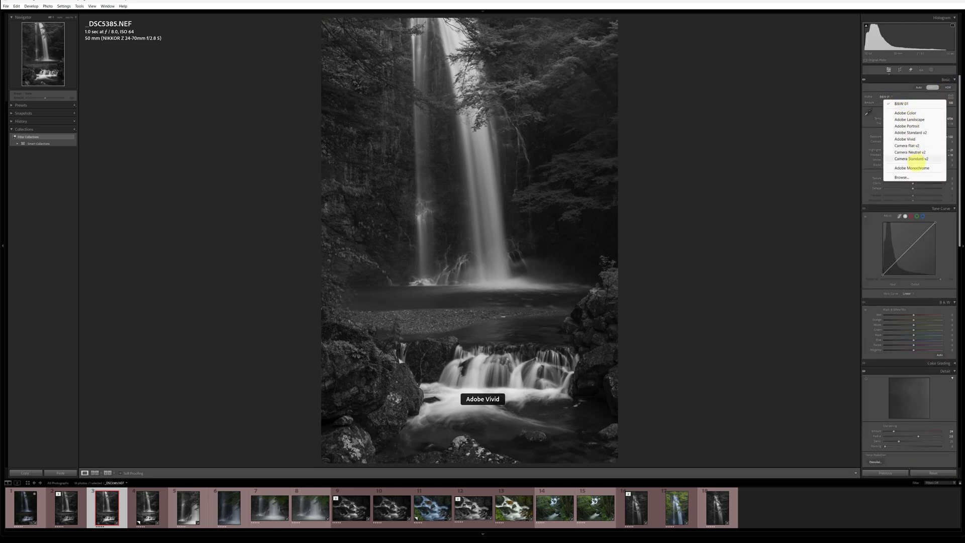
{"action": "left_click", "coordinate": [914, 168]}
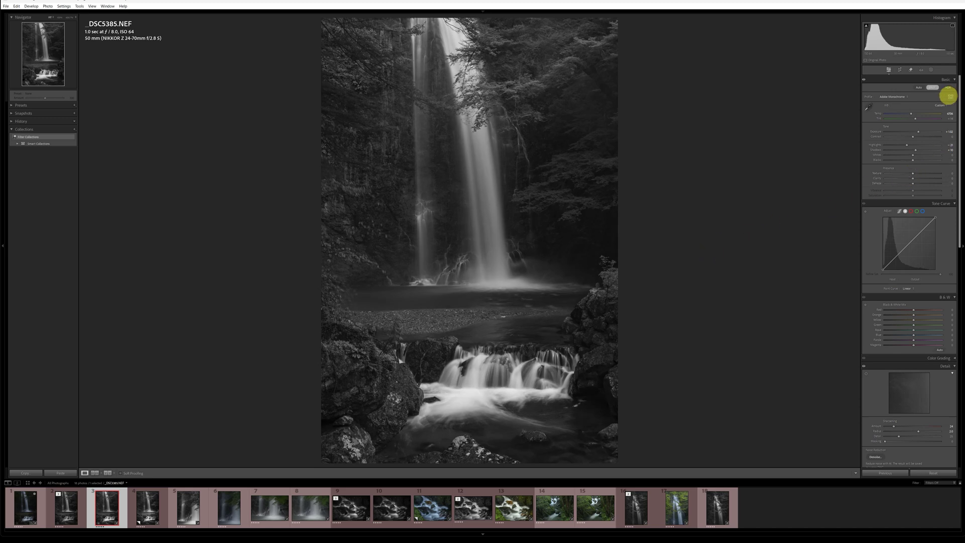
- Apply the B&W 01 profile to the photo and close the profile browser
{"action": "left_click", "coordinate": [950, 97]}
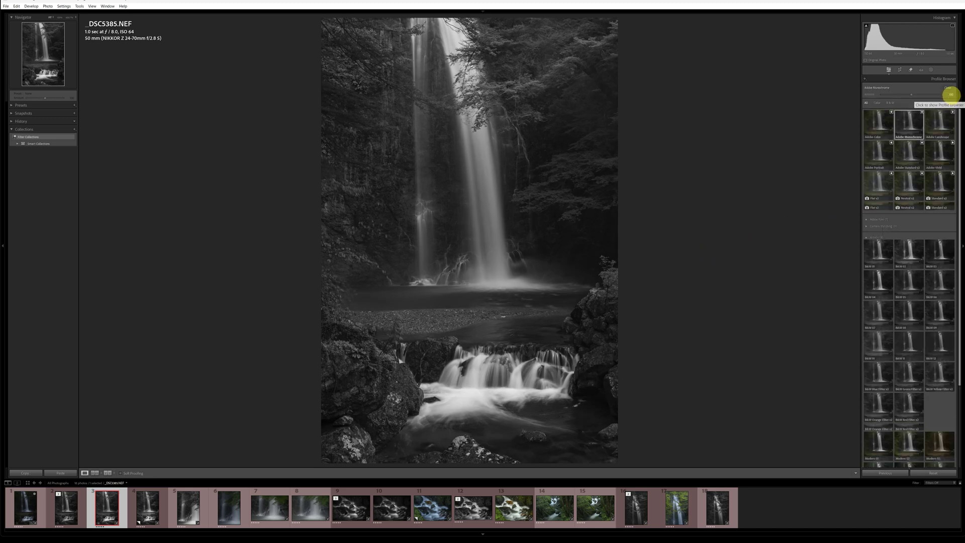
{"action": "left_click", "coordinate": [884, 248]}
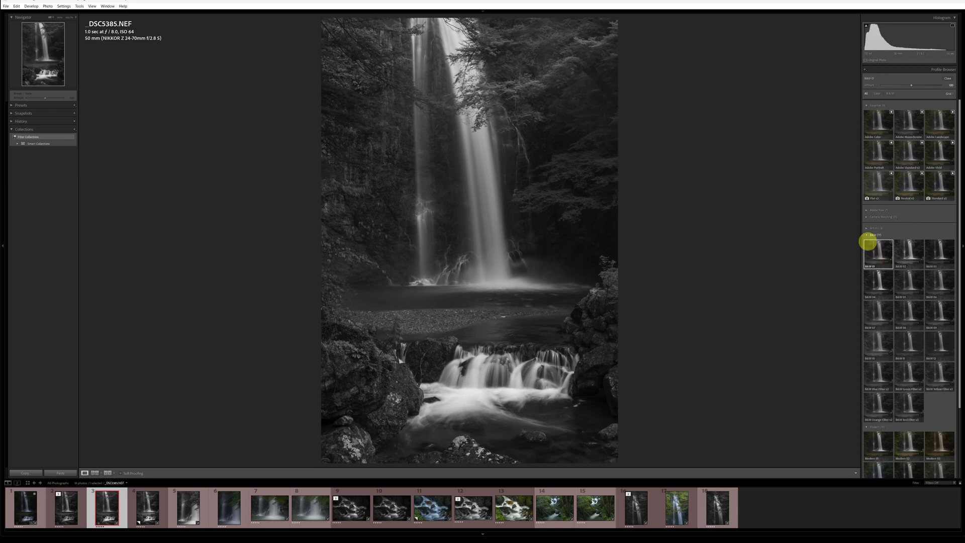
{"action": "left_click", "coordinate": [880, 250]}
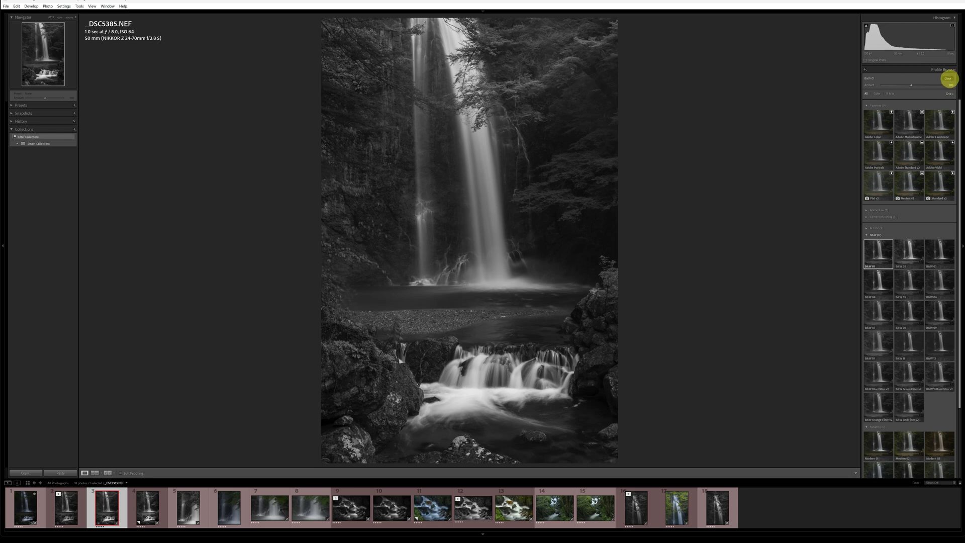
{"action": "left_click", "coordinate": [948, 79]}
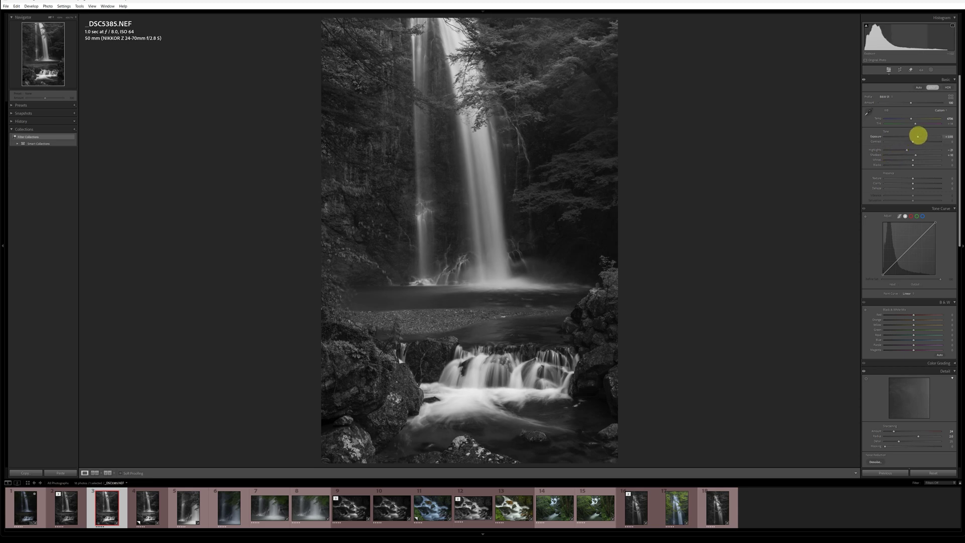
- Darken the whole photo by setting the global exposure to -1
{"action": "left_click_drag", "start_coordinate": [918, 136], "coordinate": [911, 132]}
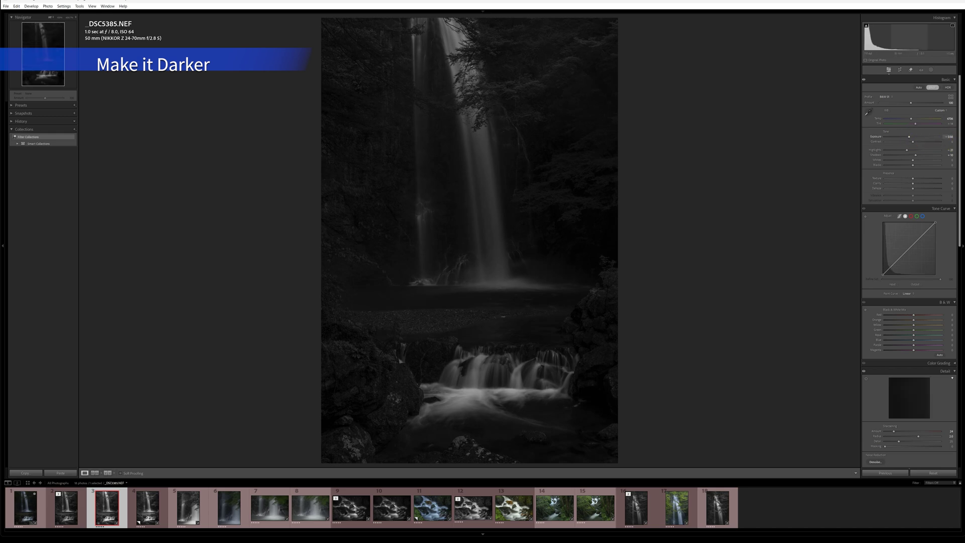
{"action": "left_click", "coordinate": [949, 136]}
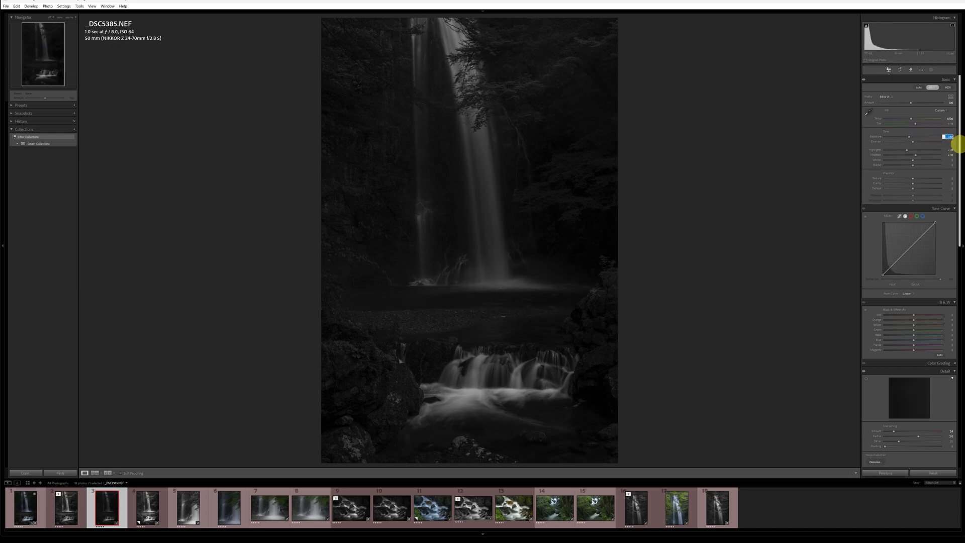
{"action": "type", "text": "-1"}
{"action": "key", "text": "Return"}
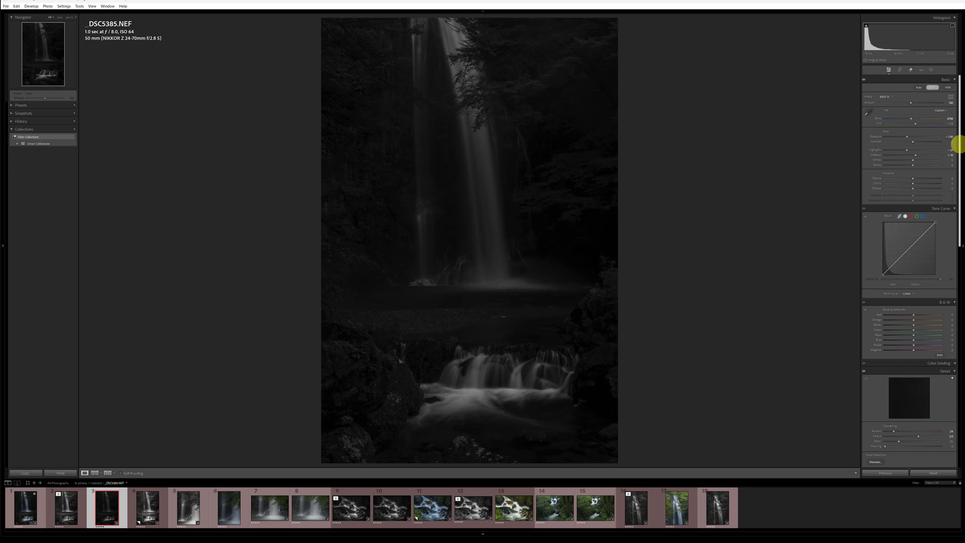
- Show the shadow clipping warning and raise the exposure slightly, along with shadows and blacks, to recover the clipped dark areas
{"action": "mouse_move", "coordinate": [868, 26]}
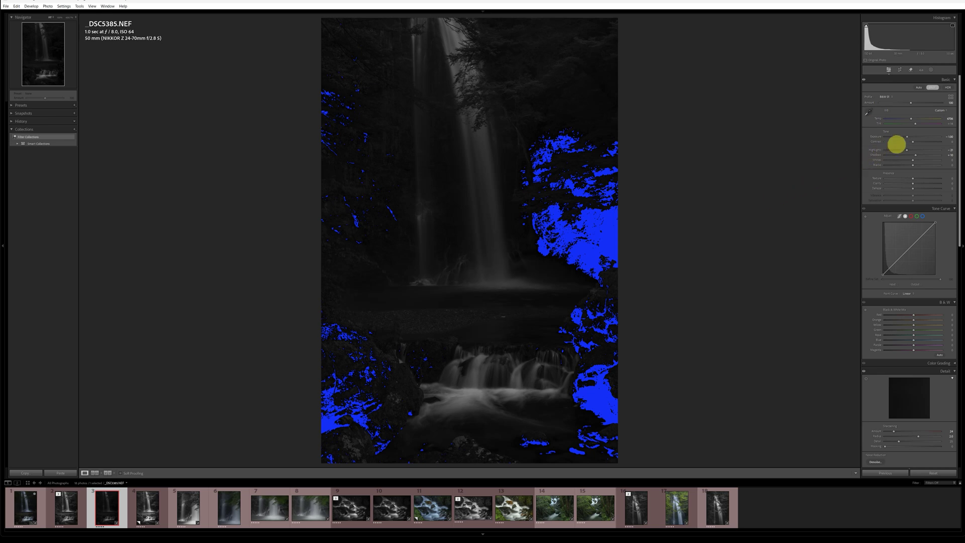
{"action": "left_click_drag", "start_coordinate": [907, 136], "coordinate": [910, 136]}
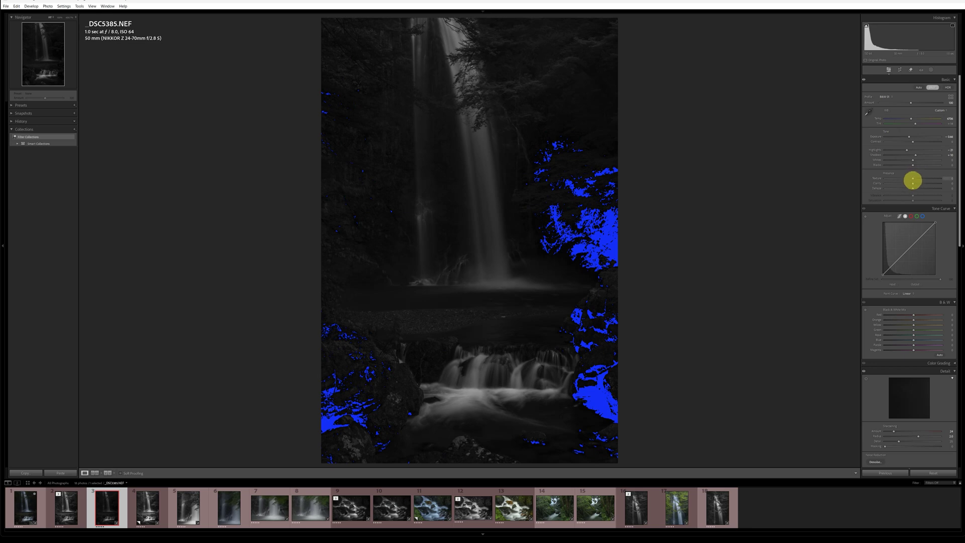
{"action": "mouse_move", "coordinate": [916, 155]}
{"action": "left_mouse_down"}
{"action": "mouse_move", "coordinate": [931, 154]}
{"action": "mouse_move", "coordinate": [917, 165]}
{"action": "left_mouse_up"}
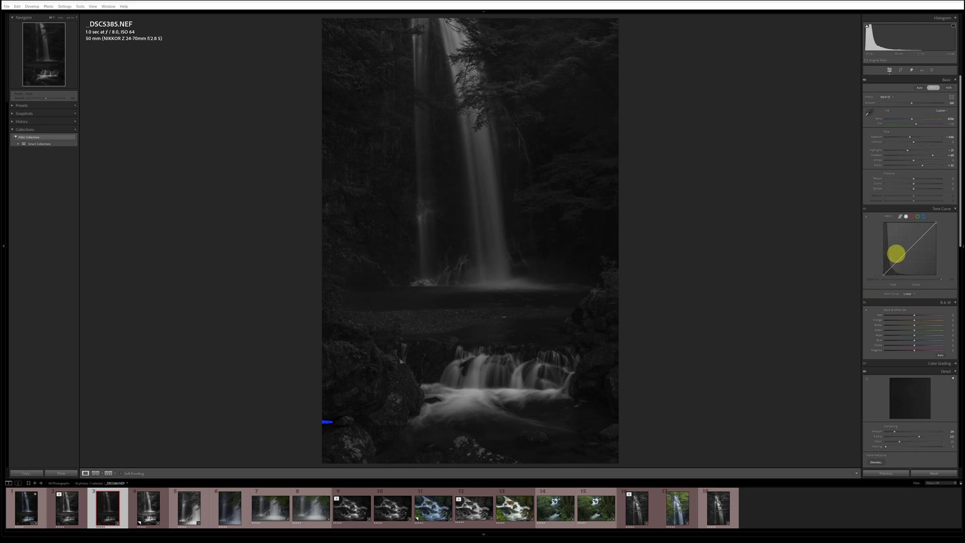
- Create a radial gradient mask as a wide ellipse over the base of the tall waterfall
{"action": "left_click", "coordinate": [932, 71]}
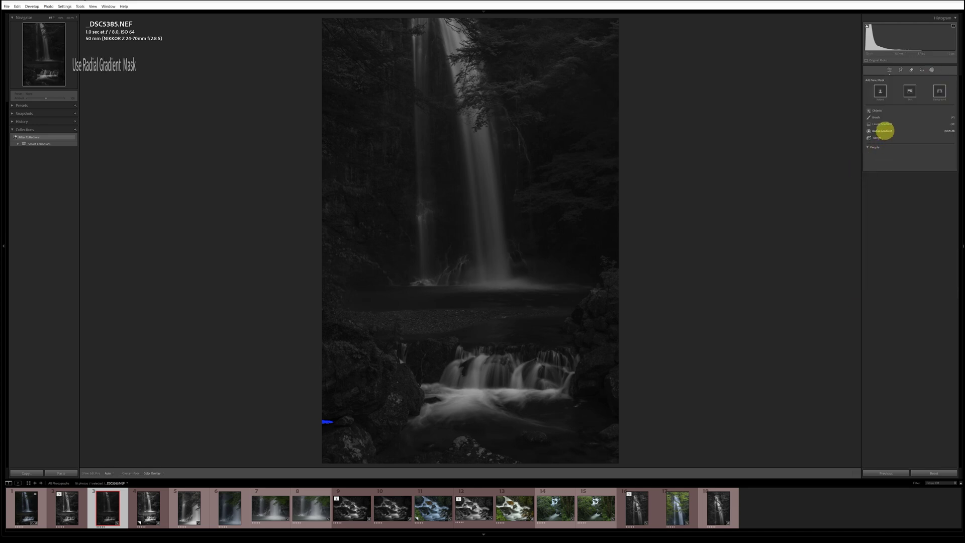
{"action": "left_click", "coordinate": [885, 132]}
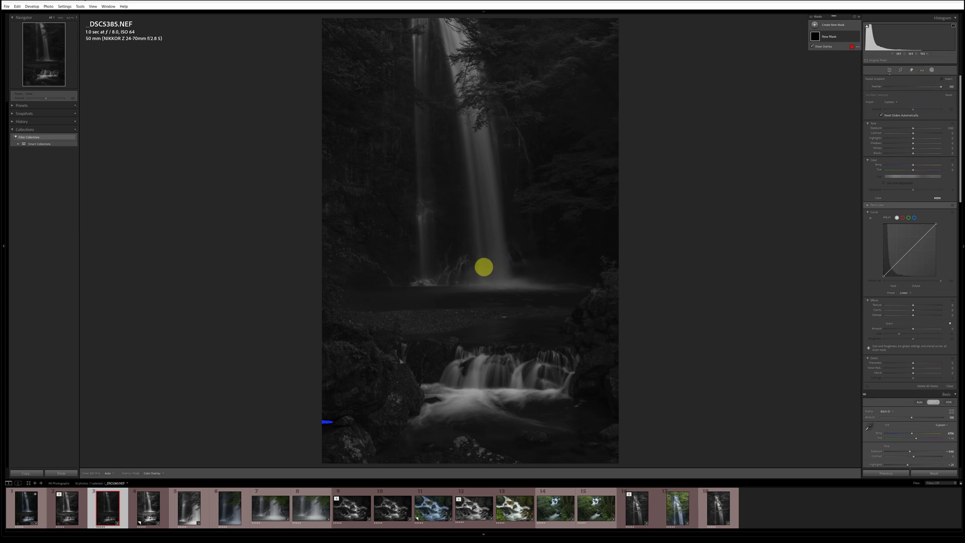
{"action": "left_click_drag", "start_coordinate": [483, 265], "coordinate": [589, 309]}
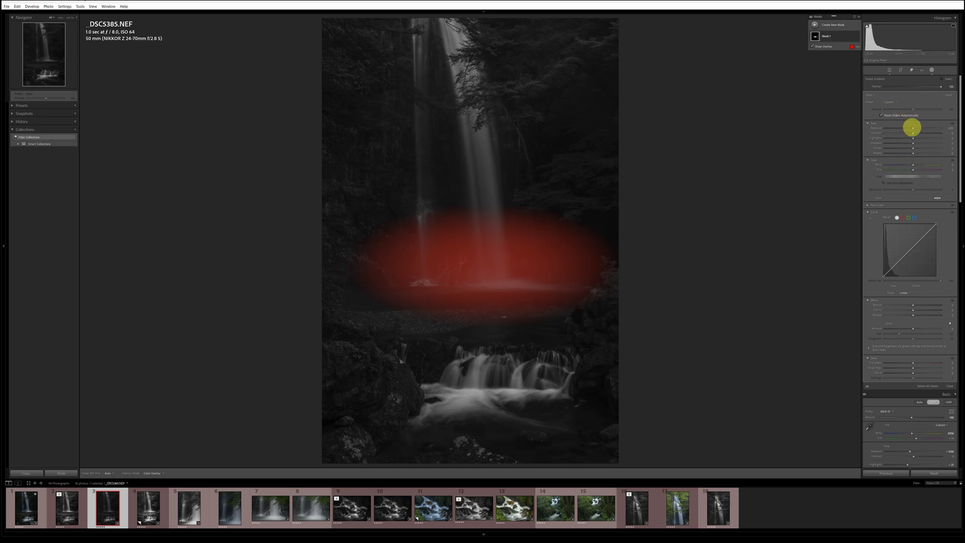
- Brighten the radial mask at the waterfall's base by setting its exposure to 1
{"action": "left_click_drag", "start_coordinate": [914, 128], "coordinate": [917, 128]}
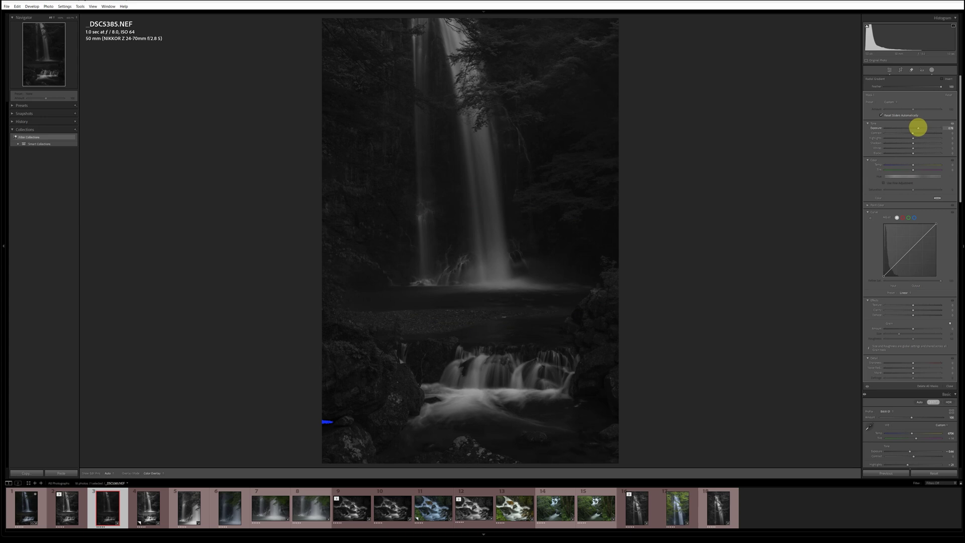
{"action": "left_click", "coordinate": [948, 128]}
{"action": "type", "text": "1"}
{"action": "key", "text": "Return"}
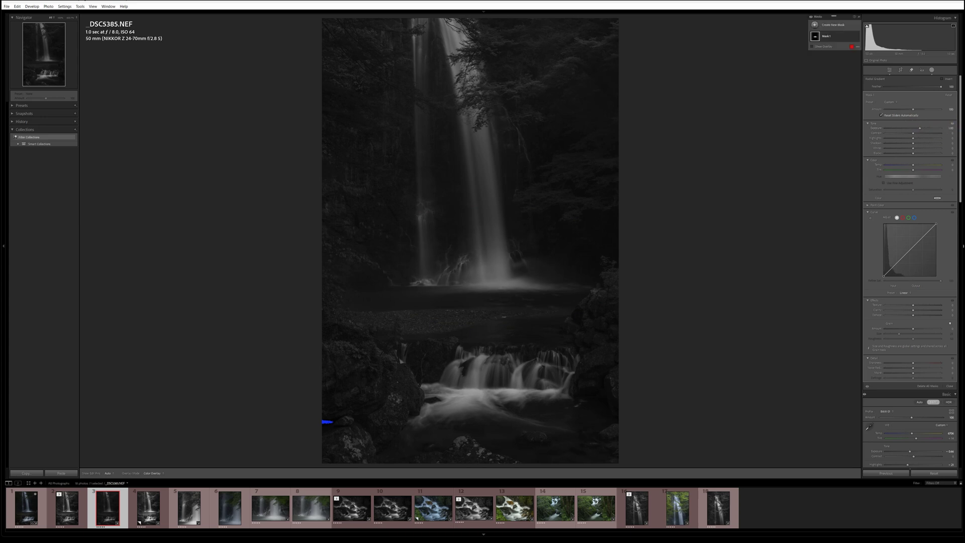
- Reshape the radial mask into a taller, narrower, slightly rotated ellipse centred on the base of the tall waterfall
{"action": "left_click", "coordinate": [486, 267]}
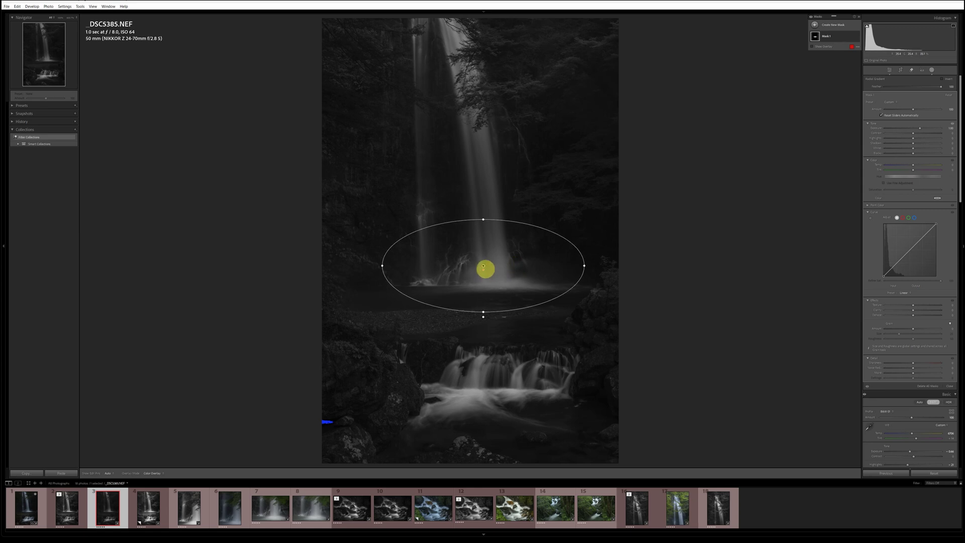
{"action": "left_click_drag", "start_coordinate": [483, 219], "coordinate": [483, 189]}
{"action": "left_click_drag", "start_coordinate": [482, 268], "coordinate": [485, 259]}
{"action": "left_click_drag", "start_coordinate": [586, 260], "coordinate": [591, 260]}
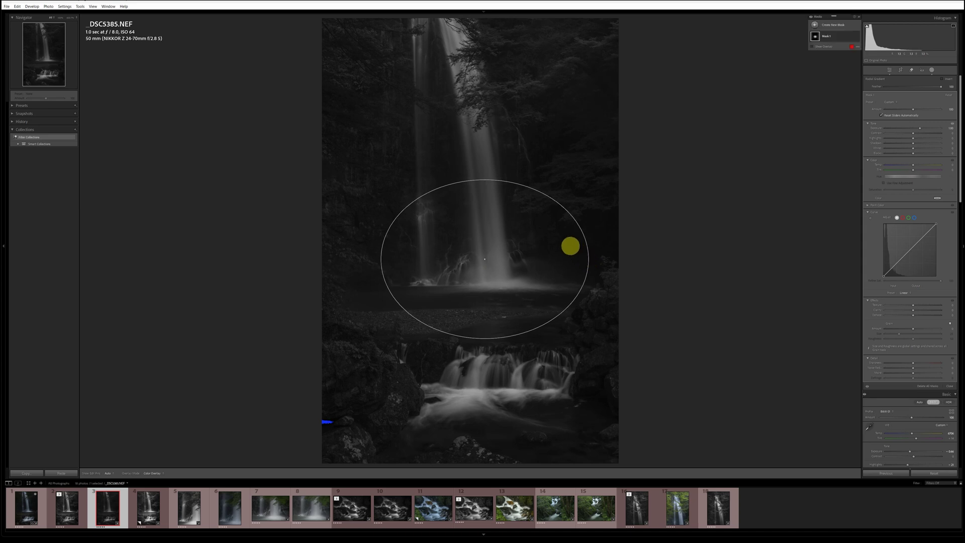
{"action": "left_click_drag", "start_coordinate": [487, 253], "coordinate": [491, 268]}
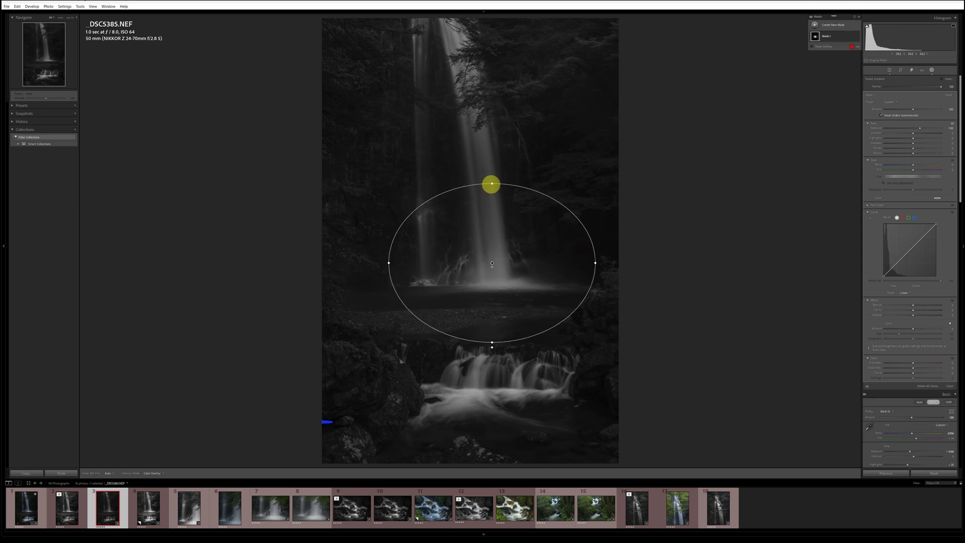
{"action": "left_click_drag", "start_coordinate": [492, 185], "coordinate": [492, 173]}
{"action": "mouse_move", "coordinate": [596, 263]}
{"action": "left_mouse_down"}
{"action": "mouse_move", "coordinate": [586, 263]}
{"action": "mouse_move", "coordinate": [593, 251]}
{"action": "left_mouse_up"}
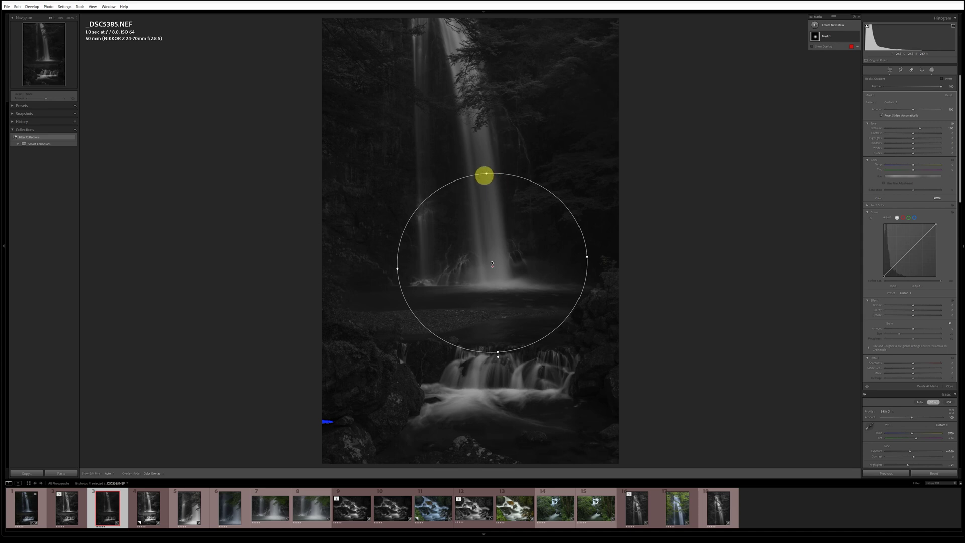
{"action": "left_click_drag", "start_coordinate": [485, 175], "coordinate": [487, 171]}
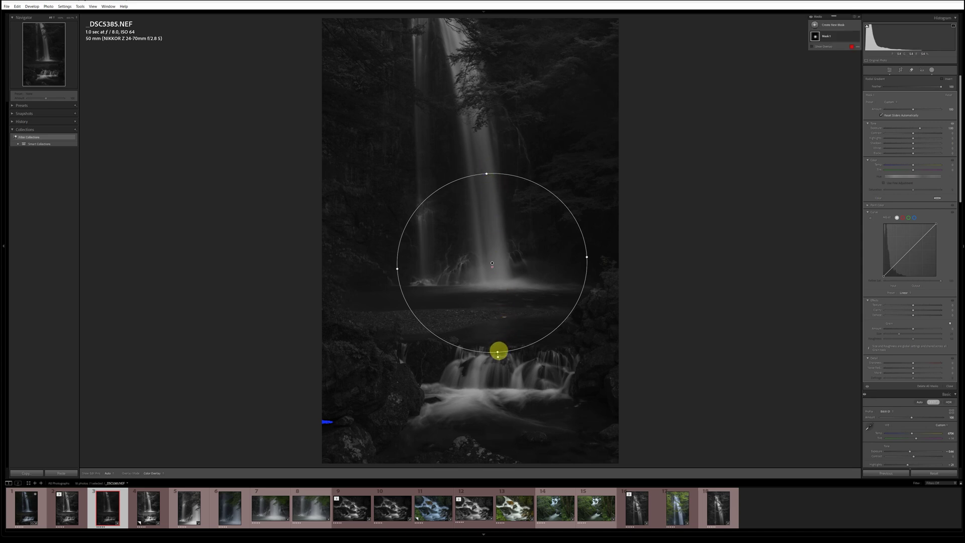
{"action": "left_click_drag", "start_coordinate": [498, 351], "coordinate": [508, 342]}
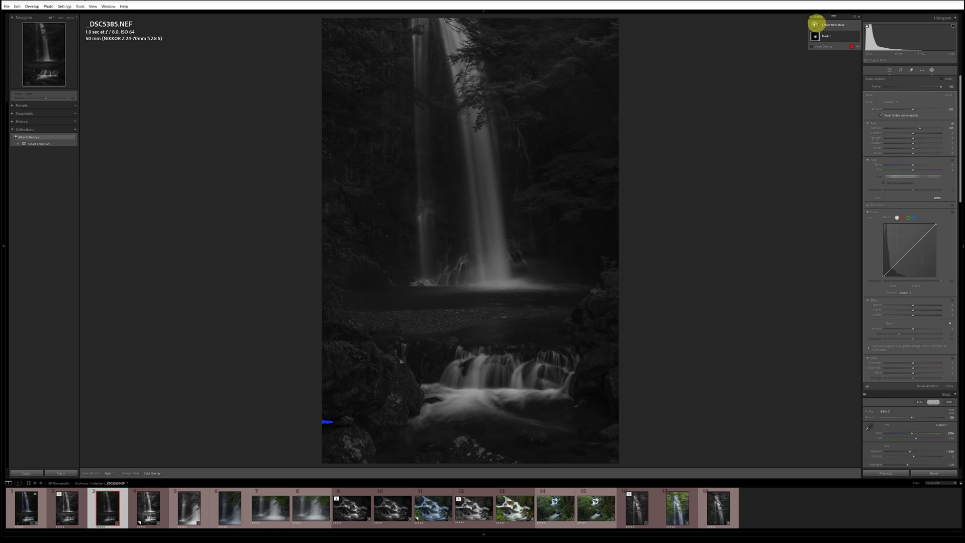
- Add a second radial gradient mask with the Exposure preset, drawn as a wide ellipse around the lower cascade
{"action": "left_click", "coordinate": [815, 24]}
{"action": "left_click", "coordinate": [844, 83]}
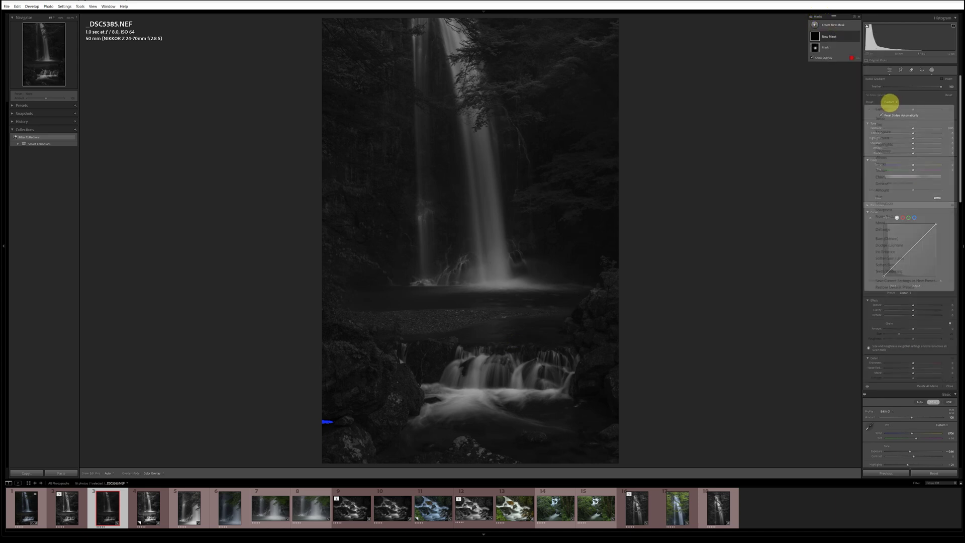
{"action": "left_click", "coordinate": [889, 101]}
{"action": "left_click", "coordinate": [897, 129]}
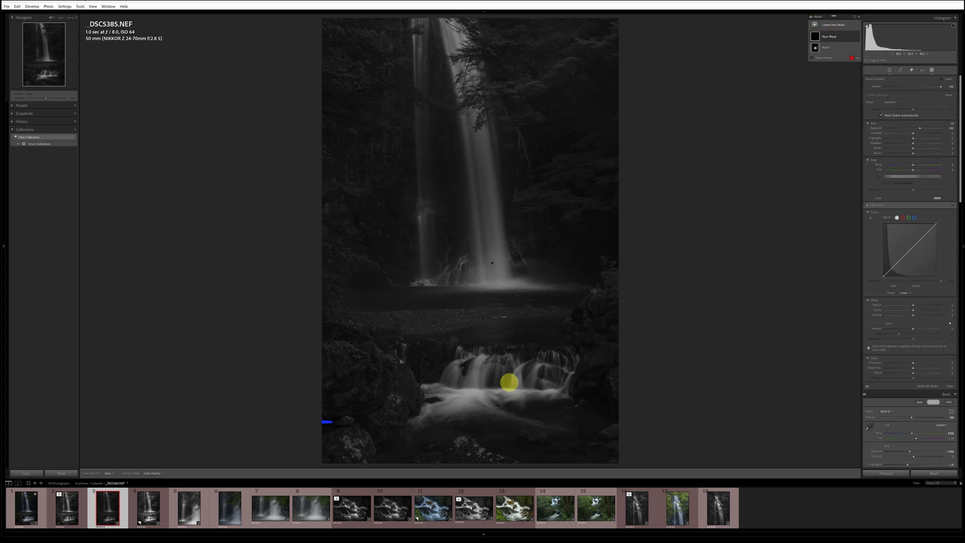
{"action": "left_click_drag", "start_coordinate": [492, 368], "coordinate": [605, 429]}
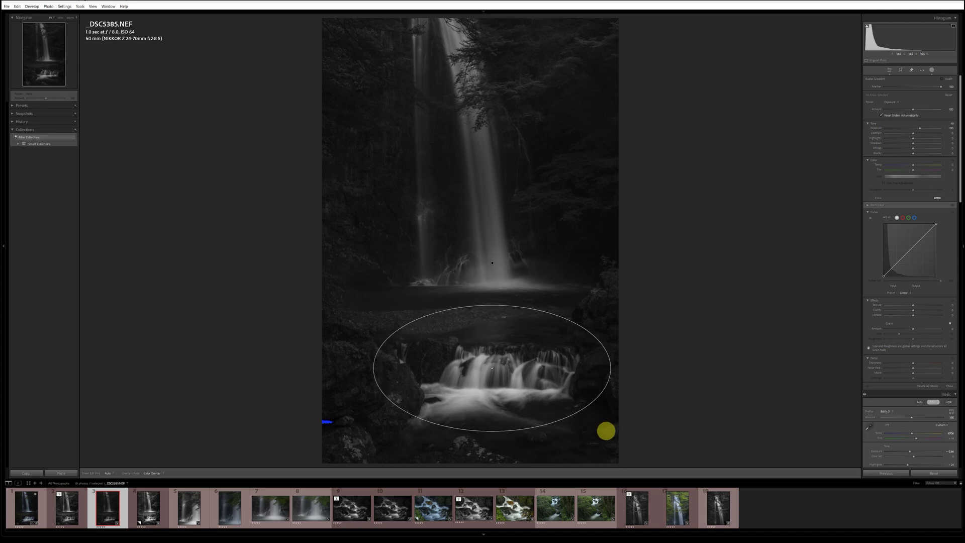
- Move the lower cascade's radial mask down slightly and raise its clarity
{"action": "mouse_move", "coordinate": [492, 372]}
{"action": "left_mouse_down"}
{"action": "mouse_move", "coordinate": [493, 341]}
{"action": "mouse_move", "coordinate": [493, 379]}
{"action": "left_mouse_up"}
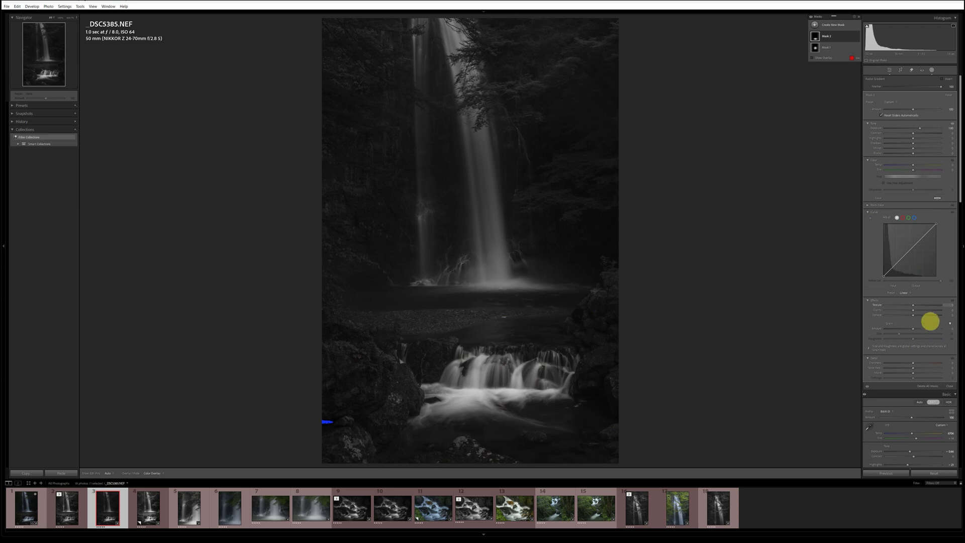
{"action": "left_click_drag", "start_coordinate": [914, 309], "coordinate": [921, 310]}
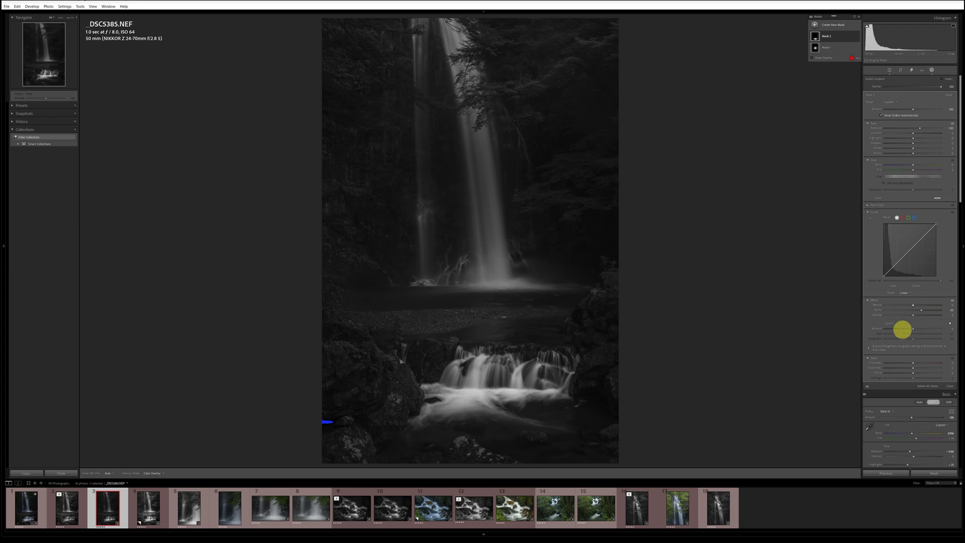
- Enlarge Mask 1's ellipse and shift it up along the tall waterfall, and raise its exposure slightly
{"action": "left_click", "coordinate": [830, 47]}
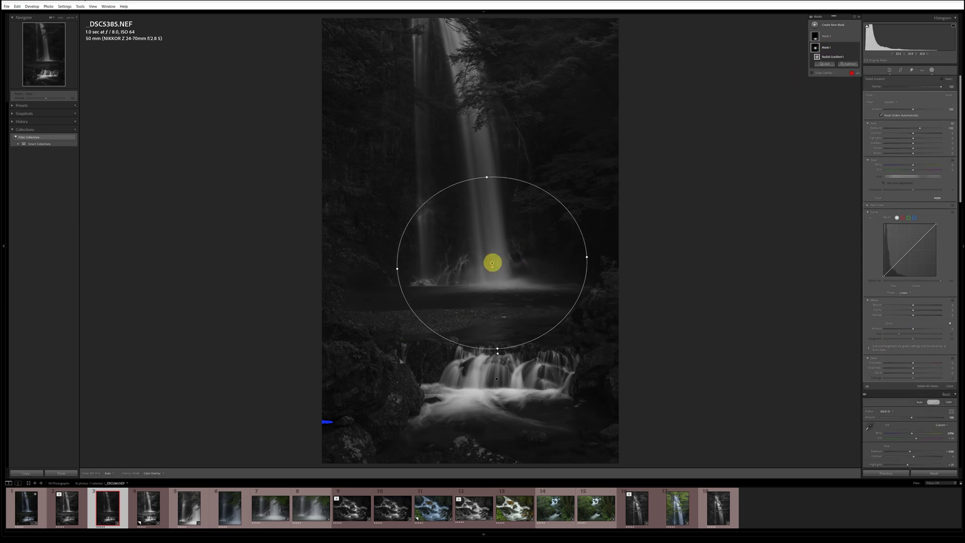
{"action": "left_click_drag", "start_coordinate": [493, 262], "coordinate": [491, 260]}
{"action": "mouse_move", "coordinate": [486, 175]}
{"action": "left_mouse_down"}
{"action": "mouse_move", "coordinate": [488, 248]}
{"action": "mouse_move", "coordinate": [479, 159]}
{"action": "left_mouse_up"}
{"action": "left_click", "coordinate": [490, 257]}
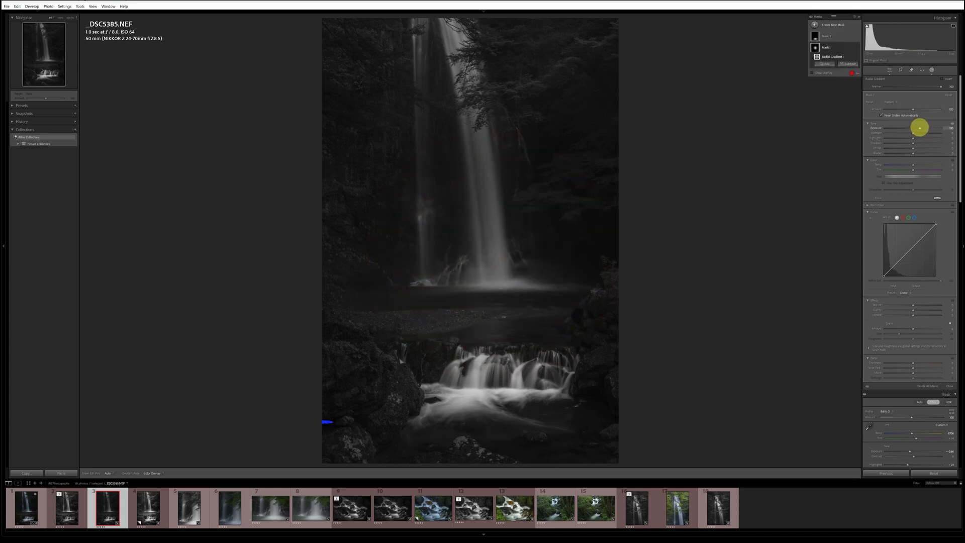
{"action": "mouse_move", "coordinate": [922, 127]}
{"action": "left_mouse_down"}
{"action": "mouse_move", "coordinate": [933, 128]}
{"action": "mouse_move", "coordinate": [924, 128]}
{"action": "left_mouse_up"}
{"action": "left_click_drag", "start_coordinate": [592, 251], "coordinate": [594, 241]}
{"action": "left_click_drag", "start_coordinate": [490, 252], "coordinate": [490, 241]}
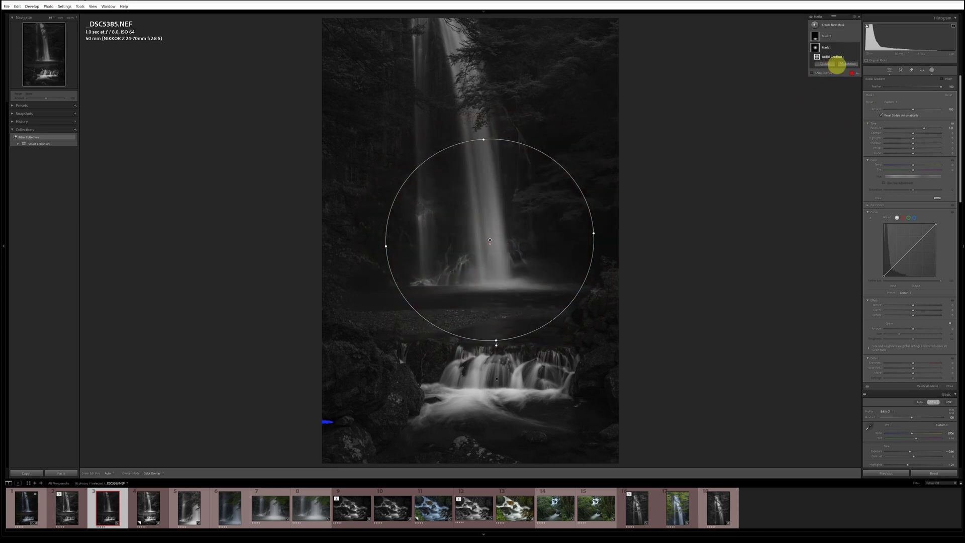
- Add a brush to Mask 1 and paint over the narrow waterfall beside the tall one and its surroundings
{"action": "left_click", "coordinate": [829, 65]}
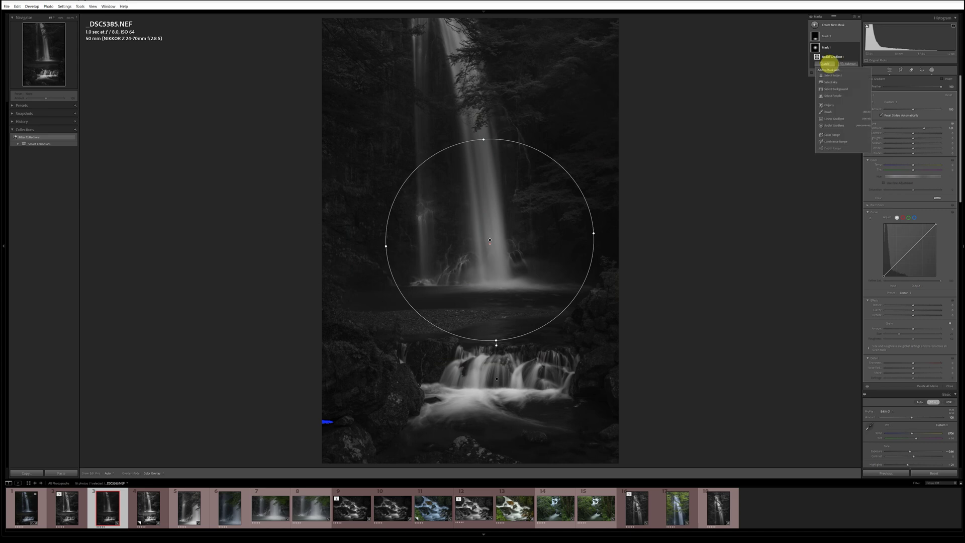
{"action": "left_click", "coordinate": [827, 112]}
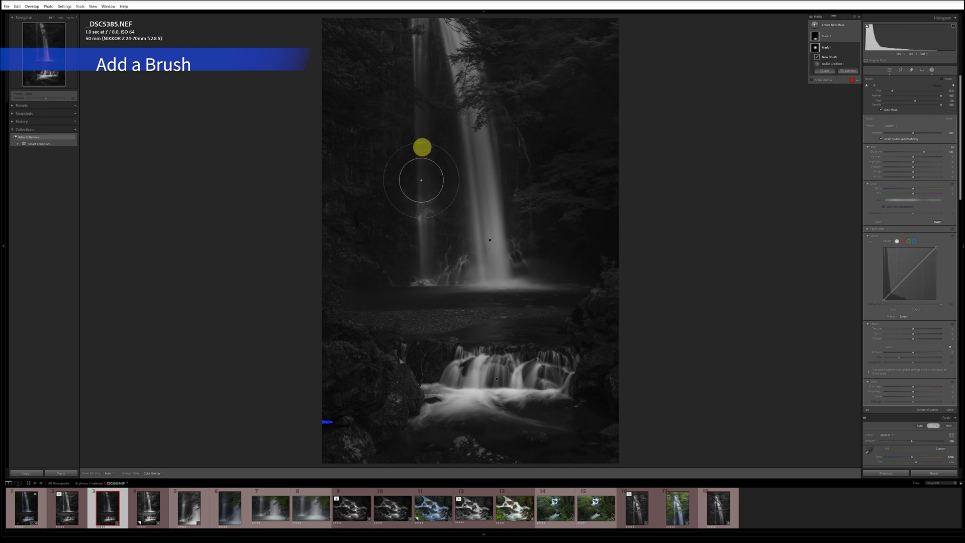
{"action": "key", "text": "h"}
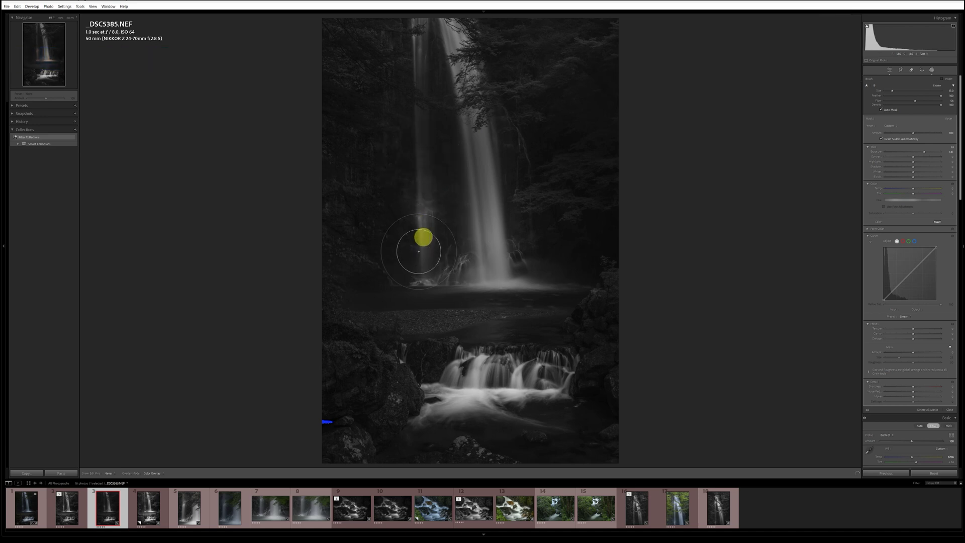
{"action": "key", "text": "h"}
{"action": "key", "text": "h"}
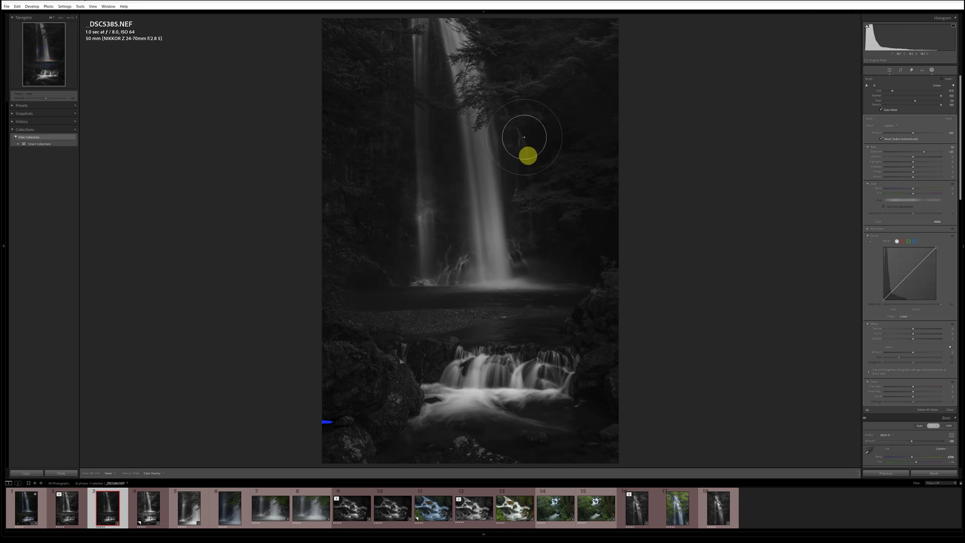
{"action": "key", "text": "h"}
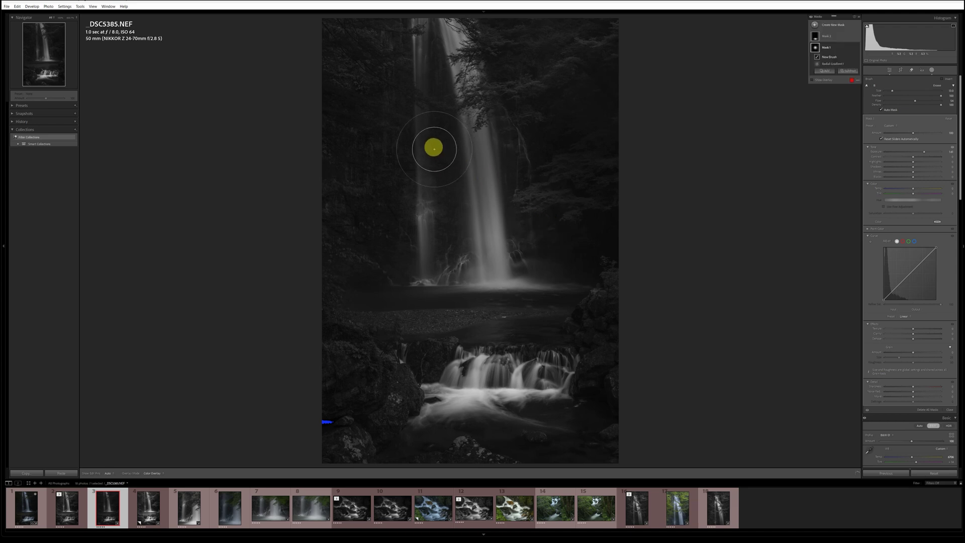
{"action": "key", "text": "h"}
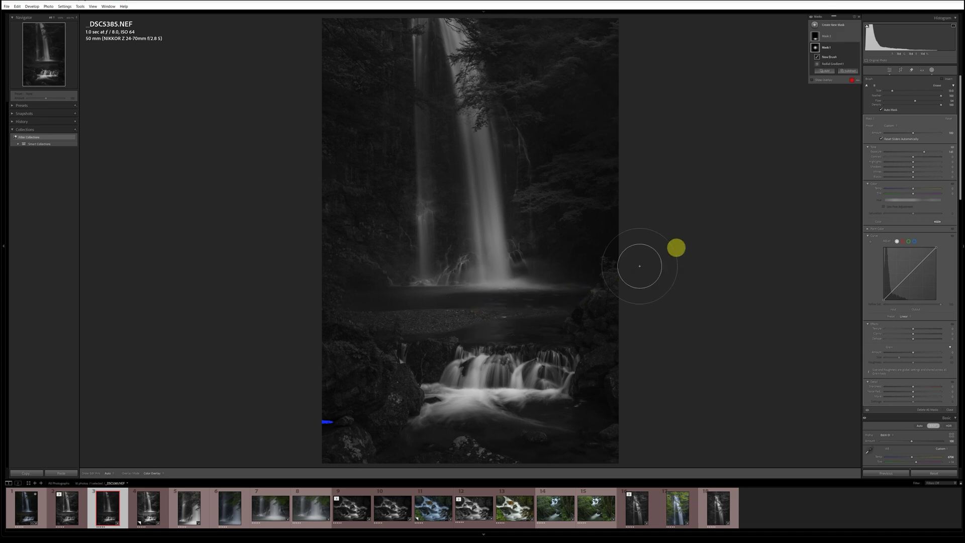
- Leave masking and raise the green and yellow levels in the black-and-white mix
{"action": "left_click", "coordinate": [889, 70]}
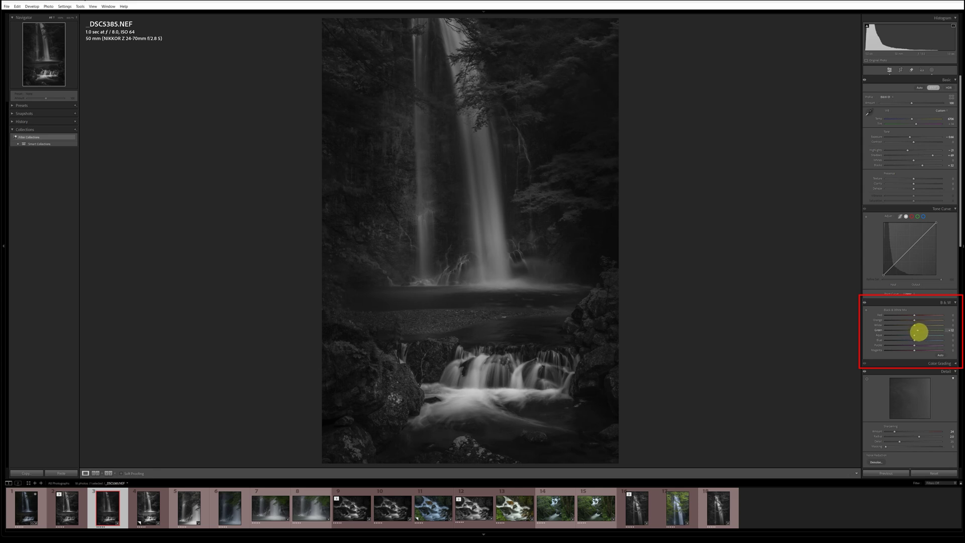
{"action": "left_click_drag", "start_coordinate": [918, 332], "coordinate": [928, 332]}
{"action": "left_click_drag", "start_coordinate": [926, 331], "coordinate": [938, 331]}
{"action": "left_click_drag", "start_coordinate": [942, 330], "coordinate": [915, 316]}
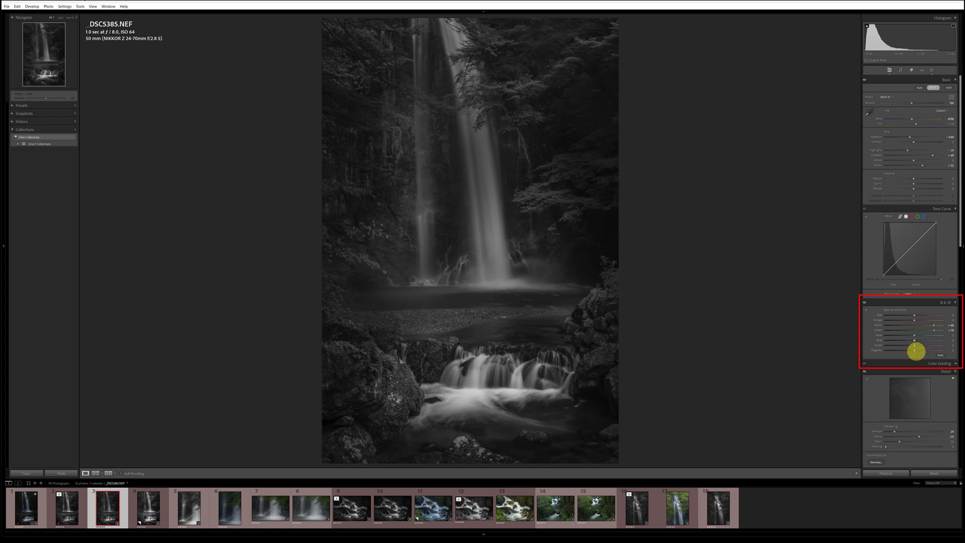
- Try different magenta, purple and blue levels in the black-and-white mix and reset them
{"action": "left_click_drag", "start_coordinate": [915, 349], "coordinate": [924, 350]}
{"action": "mouse_move", "coordinate": [915, 346]}
{"action": "left_mouse_down"}
{"action": "mouse_move", "coordinate": [942, 338]}
{"action": "mouse_move", "coordinate": [922, 340]}
{"action": "mouse_move", "coordinate": [934, 340]}
{"action": "left_mouse_up"}
{"action": "double_click", "coordinate": [936, 341]}
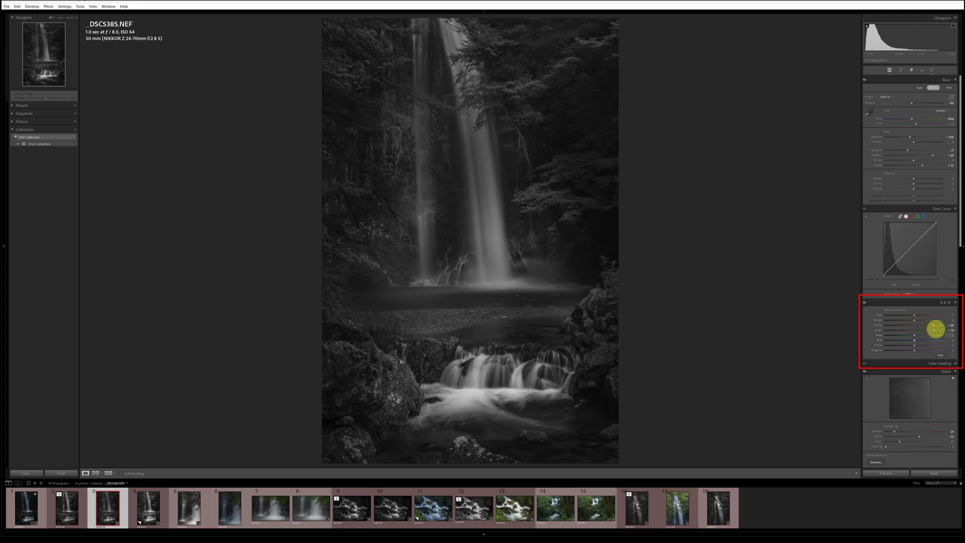
- Reset the green and yellow levels in the black-and-white mix and raise both to +100
{"action": "double_click", "coordinate": [934, 330]}
{"action": "double_click", "coordinate": [925, 326]}
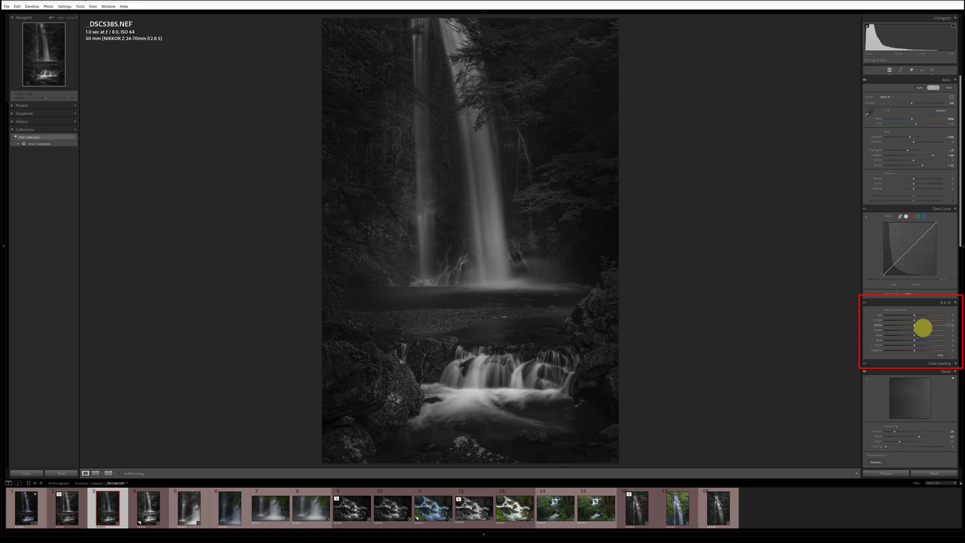
{"action": "left_click_drag", "start_coordinate": [916, 325], "coordinate": [928, 329]}
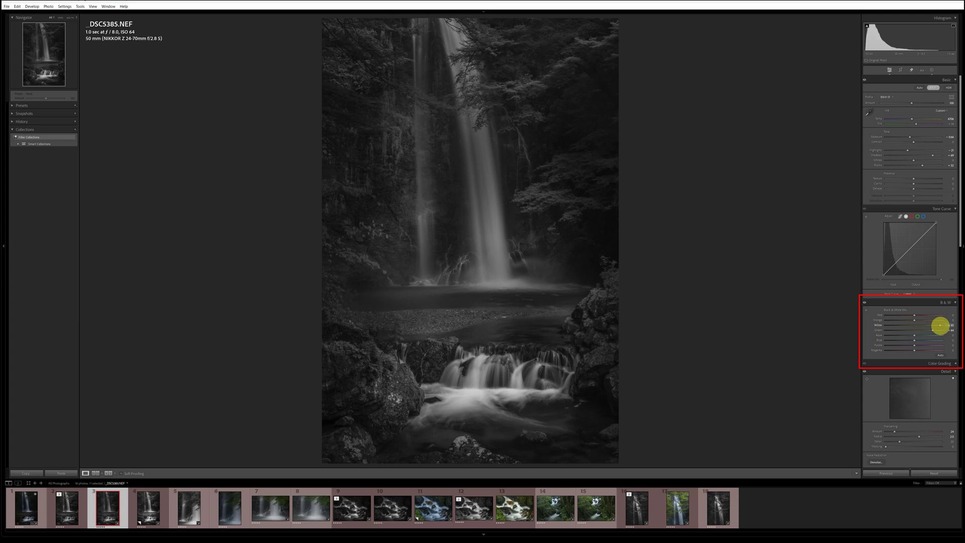
{"action": "left_click_drag", "start_coordinate": [935, 327], "coordinate": [946, 317]}
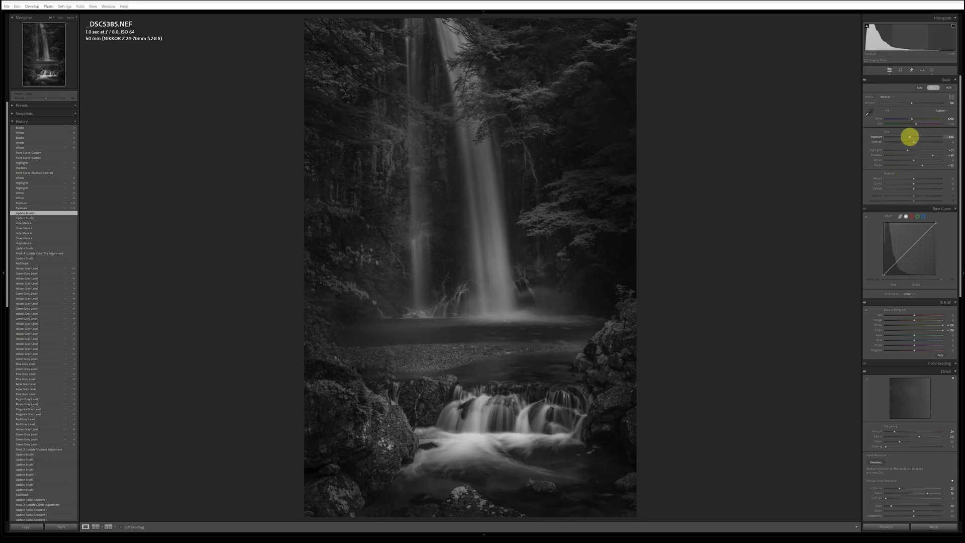
- Raise the photo's overall exposure, contrast, highlights, shadows and whites, and add a little clarity
{"action": "left_click_drag", "start_coordinate": [910, 136], "coordinate": [911, 136]}
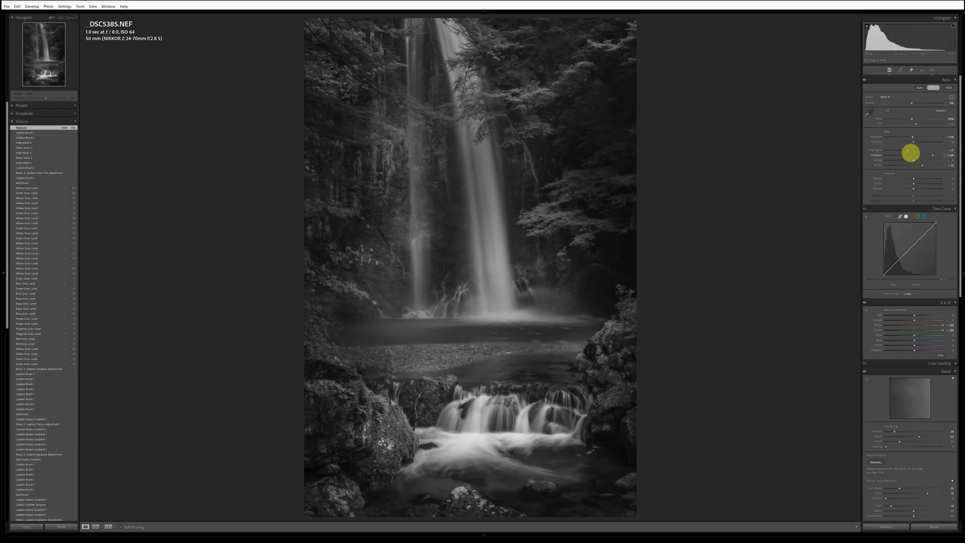
{"action": "left_click_drag", "start_coordinate": [914, 141], "coordinate": [917, 141]}
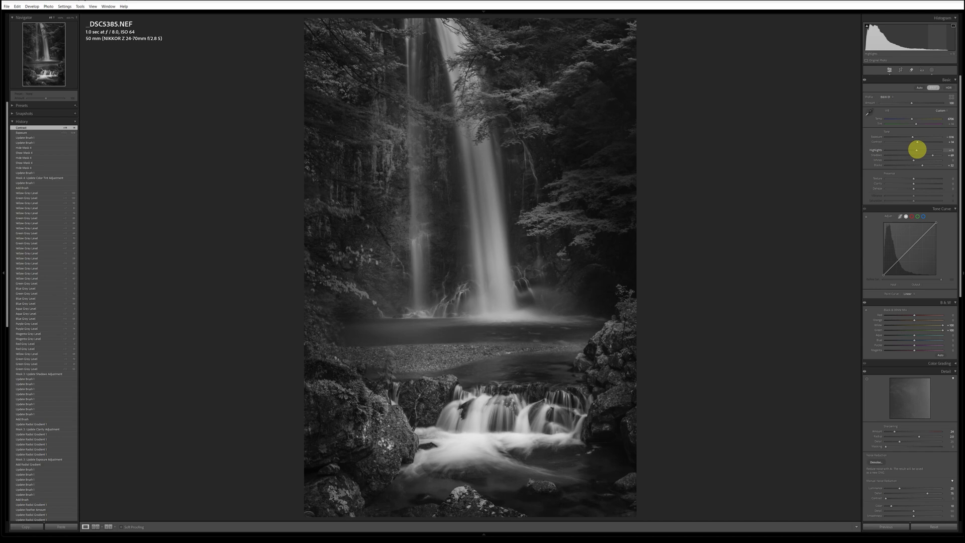
{"action": "left_click_drag", "start_coordinate": [916, 150], "coordinate": [920, 153]}
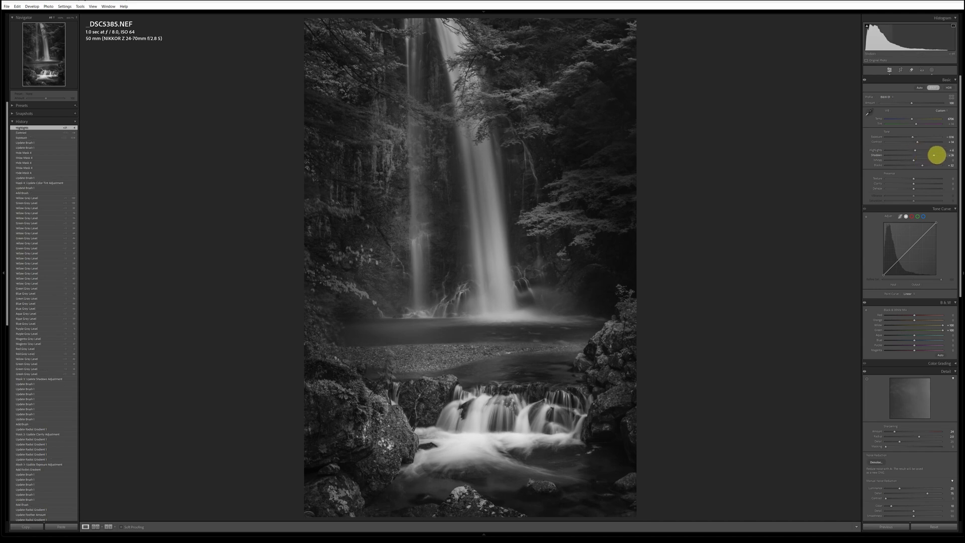
{"action": "left_click", "coordinate": [936, 155]}
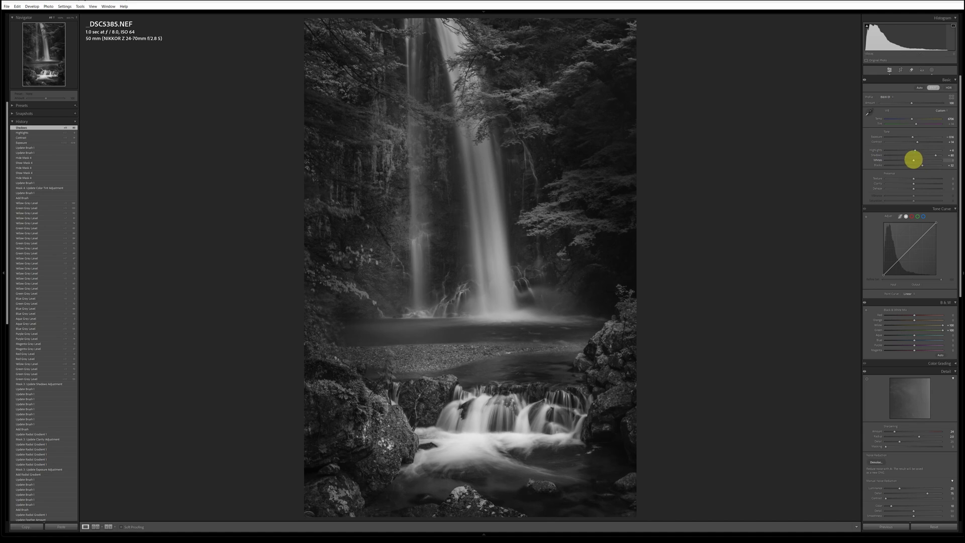
{"action": "left_click_drag", "start_coordinate": [921, 160], "coordinate": [918, 185]}
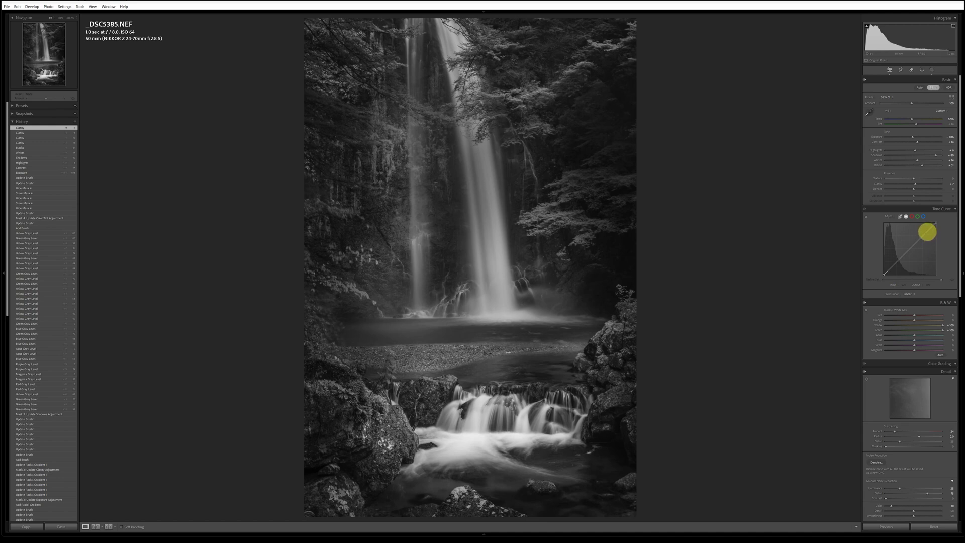
- Shape the tone curve with one point in the highlights and one in the shadows
{"action": "left_click_drag", "start_coordinate": [927, 232], "coordinate": [929, 231]}
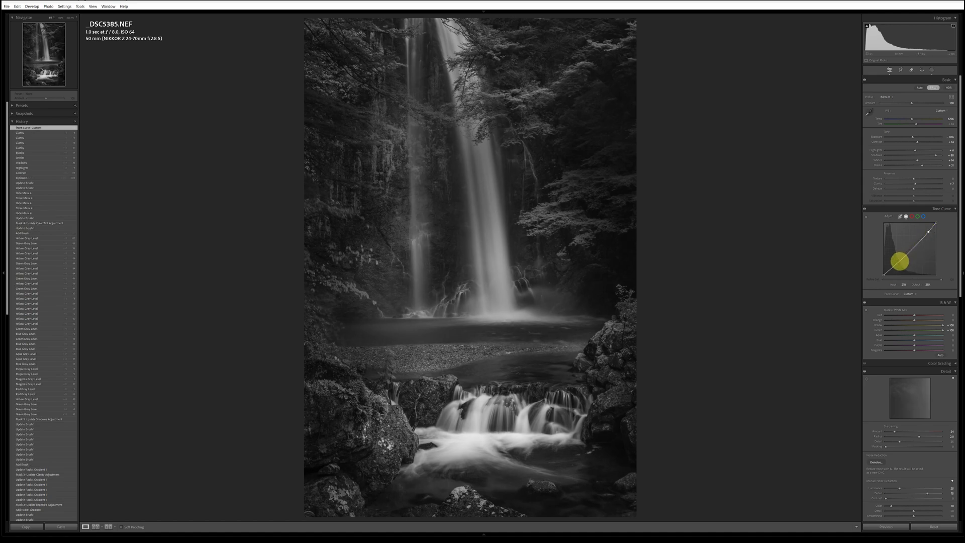
{"action": "left_click", "coordinate": [895, 263]}
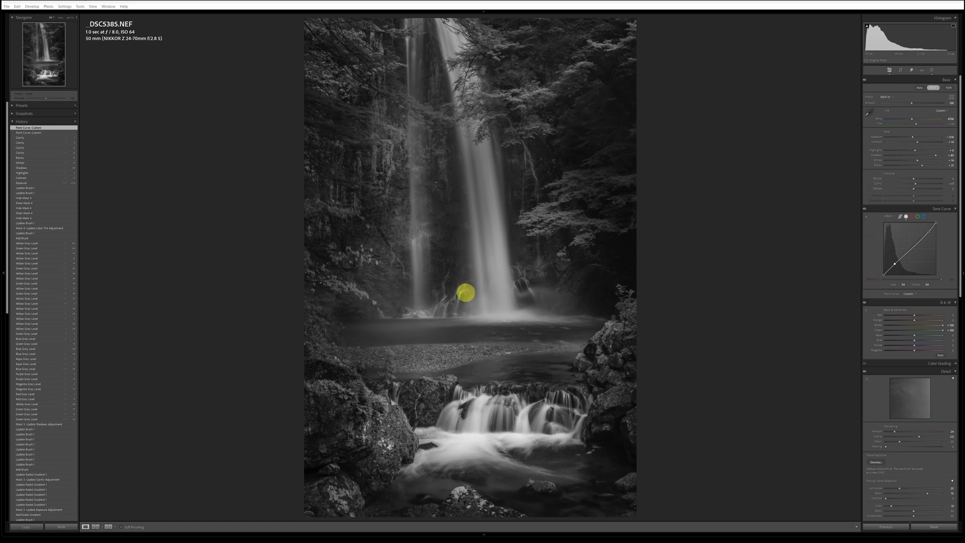
- Create a new radial gradient mask as a wide ellipse and centre it over the base of the tall waterfall
{"action": "key", "text": "shift+w"}
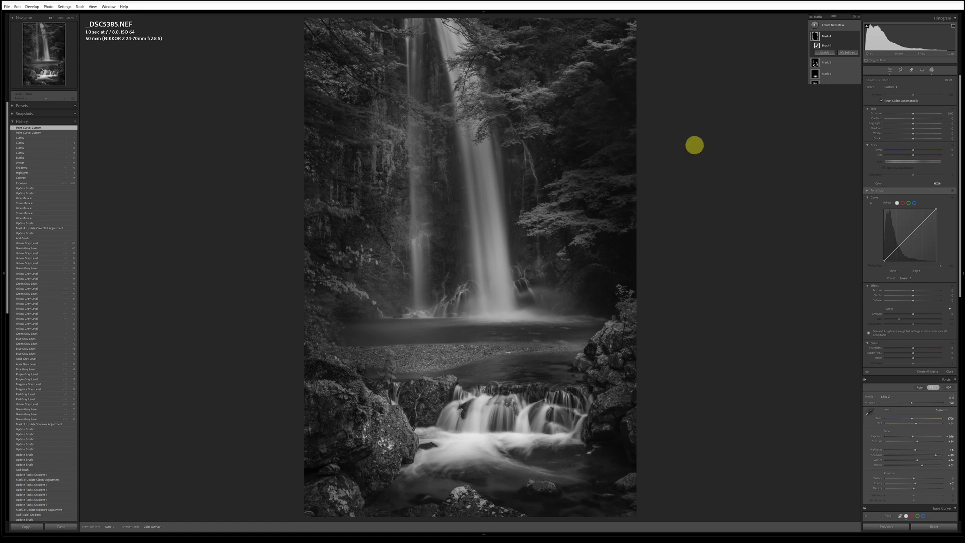
{"action": "key", "text": "z"}
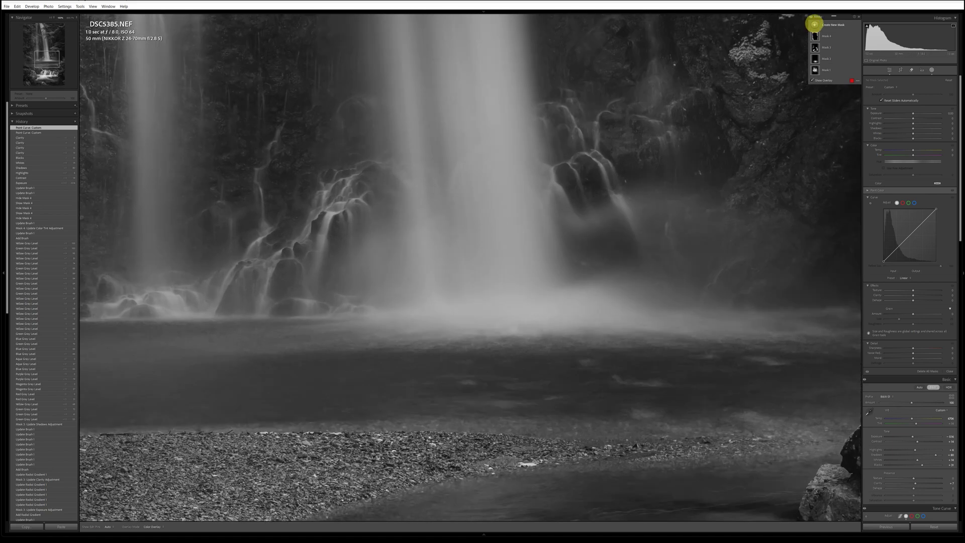
{"action": "left_click", "coordinate": [815, 24]}
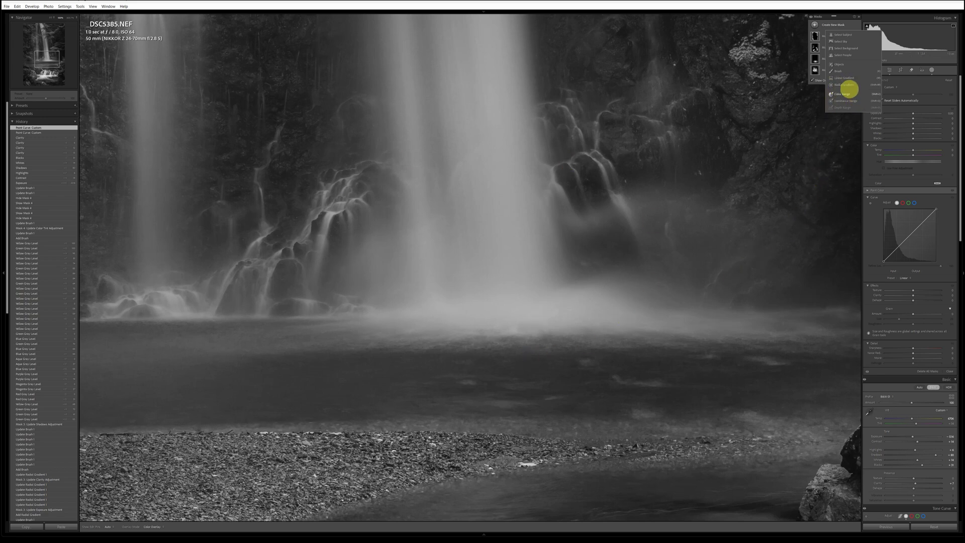
{"action": "left_click", "coordinate": [844, 84]}
{"action": "left_click", "coordinate": [462, 105]}
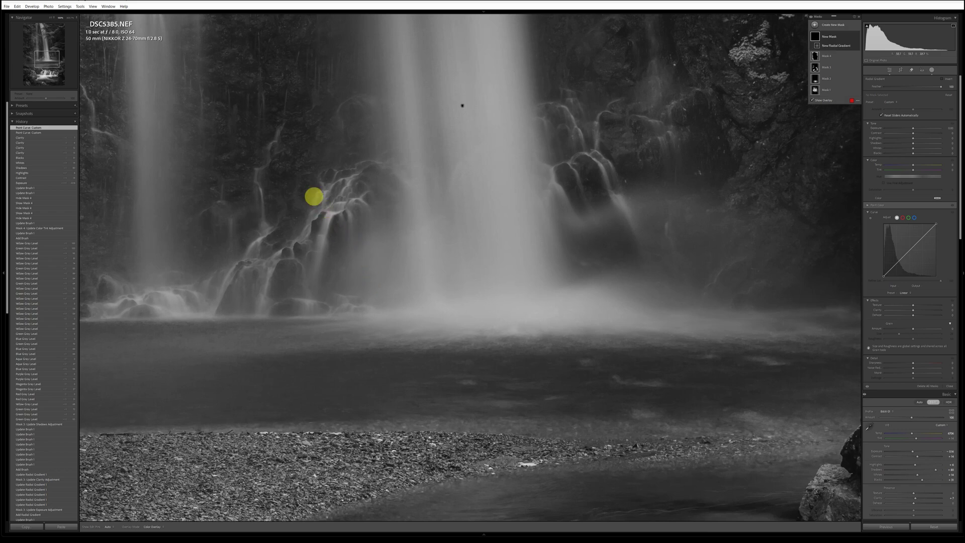
{"action": "mouse_move", "coordinate": [280, 170]}
{"action": "left_mouse_down"}
{"action": "mouse_move", "coordinate": [377, 231]}
{"action": "mouse_move", "coordinate": [620, 328]}
{"action": "left_mouse_up"}
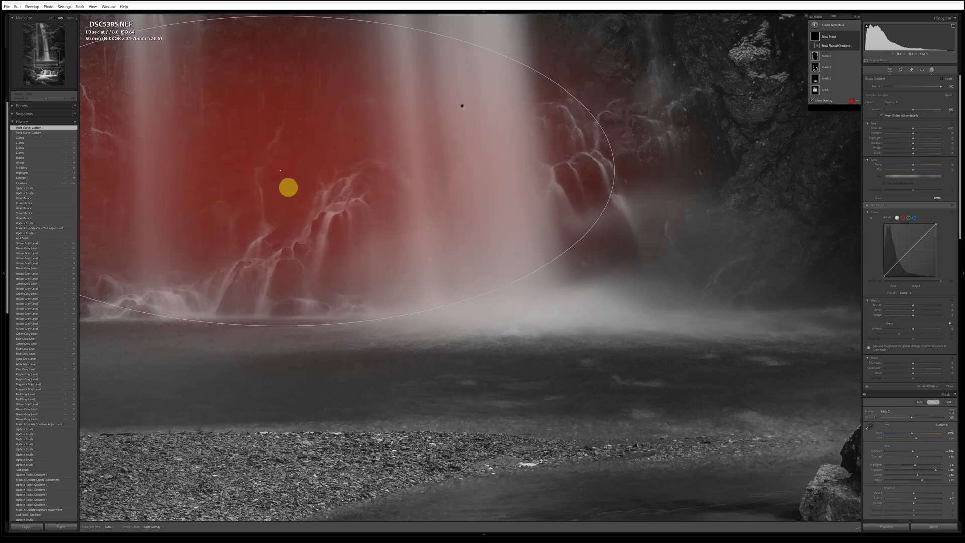
{"action": "left_click_drag", "start_coordinate": [280, 170], "coordinate": [463, 225]}
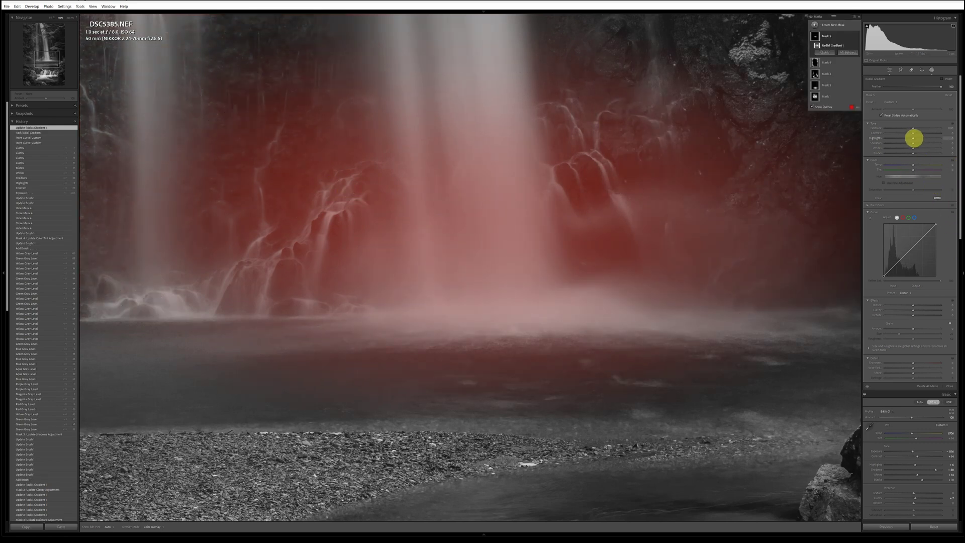
- Raise the highlights and clarity of the new radial mask at the tall waterfall's base
{"action": "left_click_drag", "start_coordinate": [914, 137], "coordinate": [921, 138]}
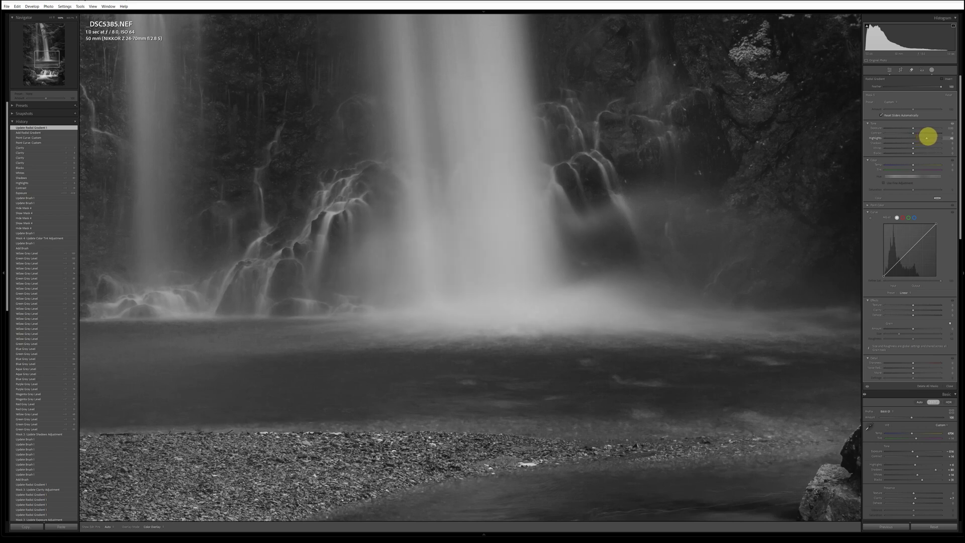
{"action": "left_click_drag", "start_coordinate": [928, 136], "coordinate": [926, 138]}
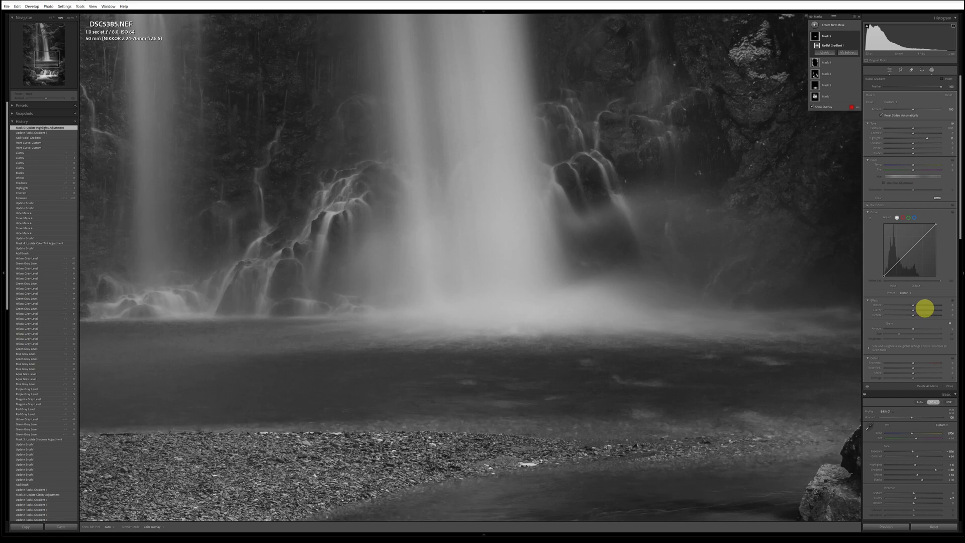
{"action": "left_click_drag", "start_coordinate": [925, 307], "coordinate": [929, 308]}
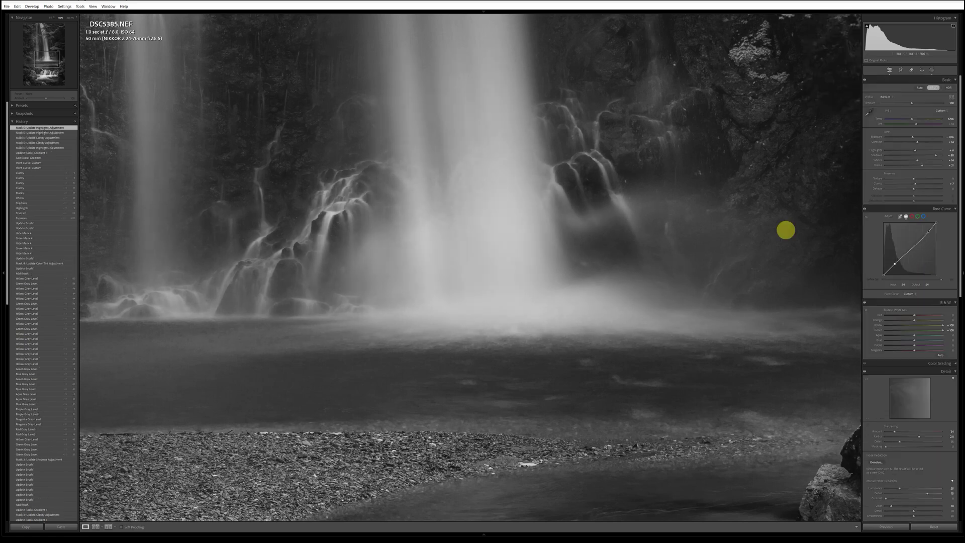
- Slightly lower the highlights of the radial gradient mask at the tall waterfall's base
{"action": "left_click", "coordinate": [786, 230]}
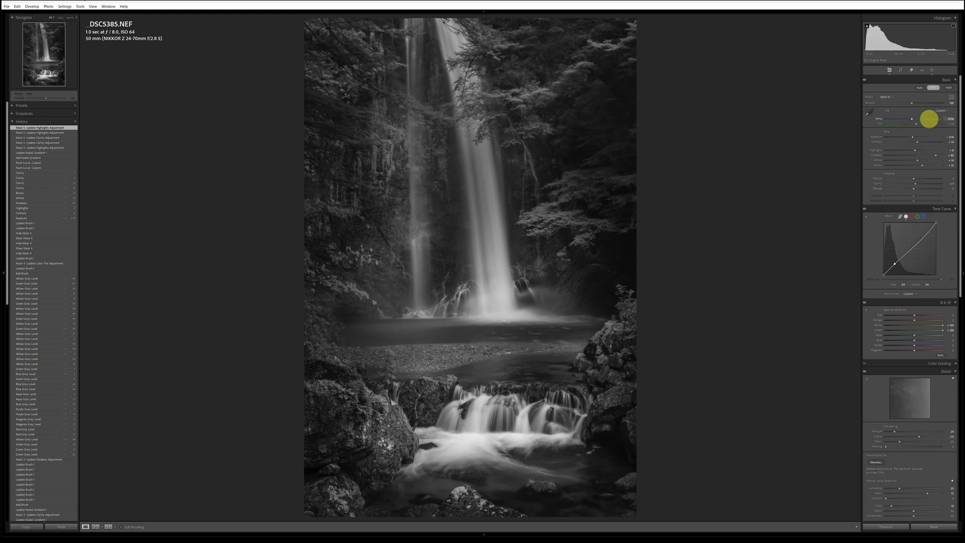
{"action": "left_click", "coordinate": [932, 70]}
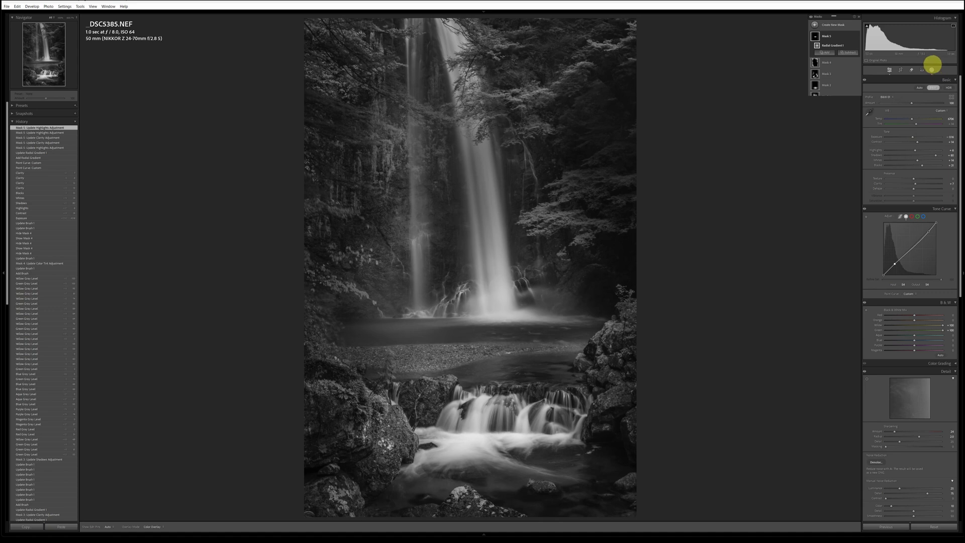
{"action": "left_click", "coordinate": [760, 173]}
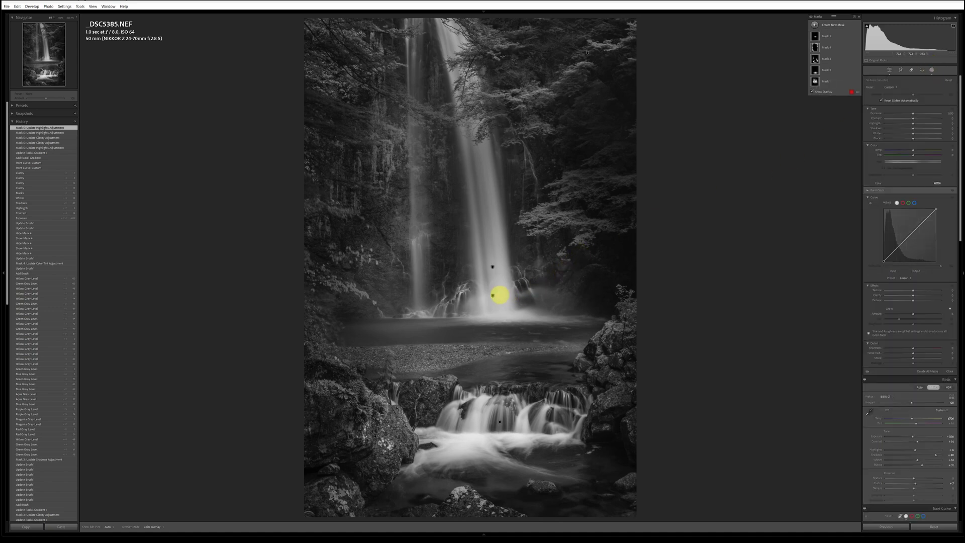
{"action": "left_click", "coordinate": [495, 295]}
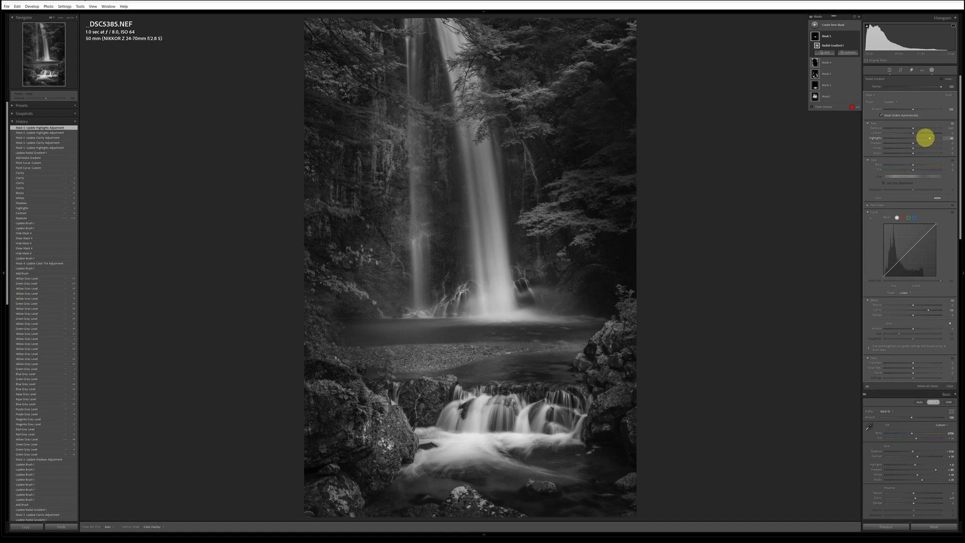
{"action": "left_click_drag", "start_coordinate": [930, 138], "coordinate": [926, 138]}
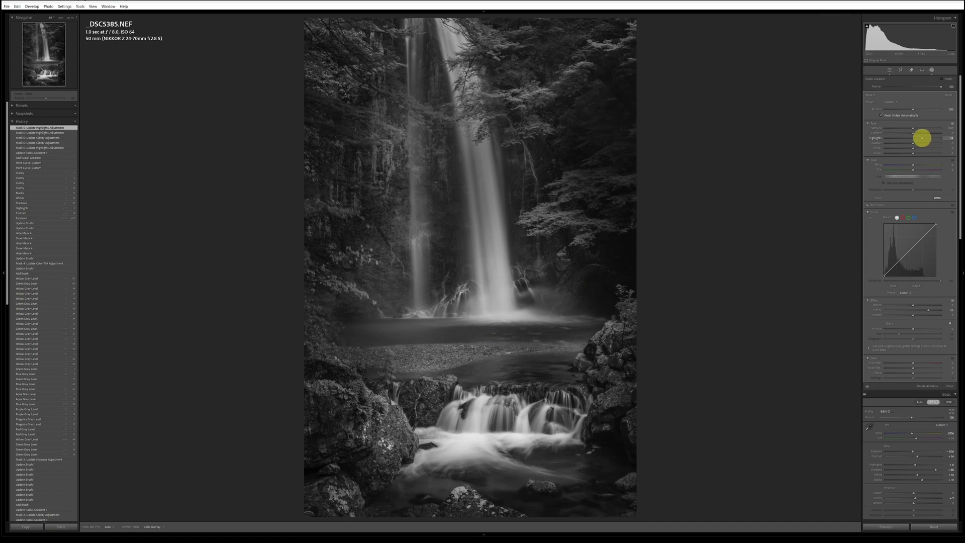
{"action": "left_click_drag", "start_coordinate": [928, 140], "coordinate": [927, 140]}
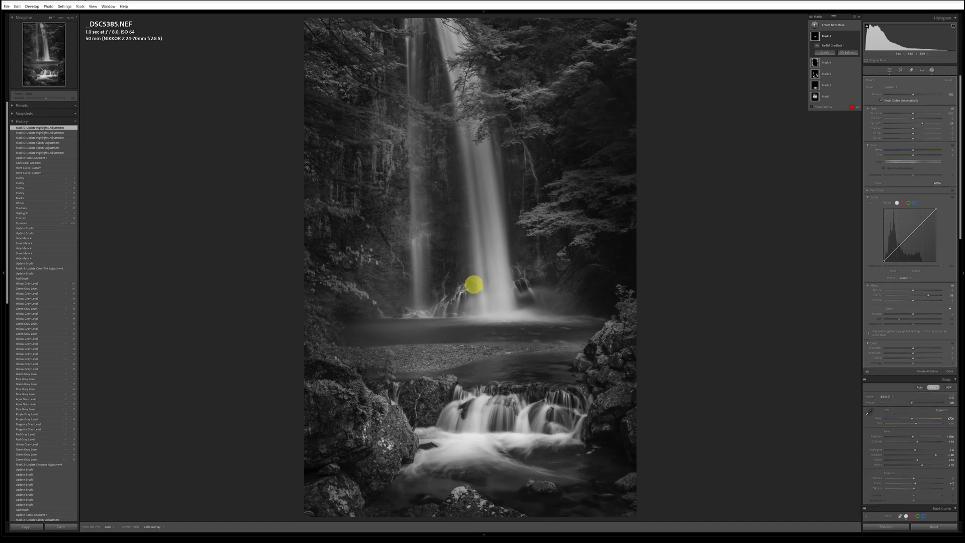
- Add a brush to the same mask, paint it from the small cascade up across the tall waterfall, and finish masking
{"action": "key", "text": "k"}
{"action": "mouse_move", "coordinate": [439, 300]}
{"action": "left_mouse_down"}
{"action": "mouse_move", "coordinate": [449, 295]}
{"action": "mouse_move", "coordinate": [440, 308]}
{"action": "mouse_move", "coordinate": [442, 298]}
{"action": "mouse_move", "coordinate": [422, 288]}
{"action": "mouse_move", "coordinate": [490, 192]}
{"action": "mouse_move", "coordinate": [489, 141]}
{"action": "mouse_move", "coordinate": [495, 191]}
{"action": "mouse_move", "coordinate": [528, 171]}
{"action": "mouse_move", "coordinate": [550, 259]}
{"action": "mouse_move", "coordinate": [548, 216]}
{"action": "mouse_move", "coordinate": [416, 196]}
{"action": "mouse_move", "coordinate": [421, 255]}
{"action": "mouse_move", "coordinate": [351, 295]}
{"action": "mouse_move", "coordinate": [463, 244]}
{"action": "mouse_move", "coordinate": [537, 134]}
{"action": "mouse_move", "coordinate": [551, 304]}
{"action": "mouse_move", "coordinate": [524, 338]}
{"action": "mouse_move", "coordinate": [445, 389]}
{"action": "mouse_move", "coordinate": [531, 332]}
{"action": "mouse_move", "coordinate": [525, 181]}
{"action": "mouse_move", "coordinate": [510, 113]}
{"action": "mouse_move", "coordinate": [520, 153]}
{"action": "left_mouse_up"}
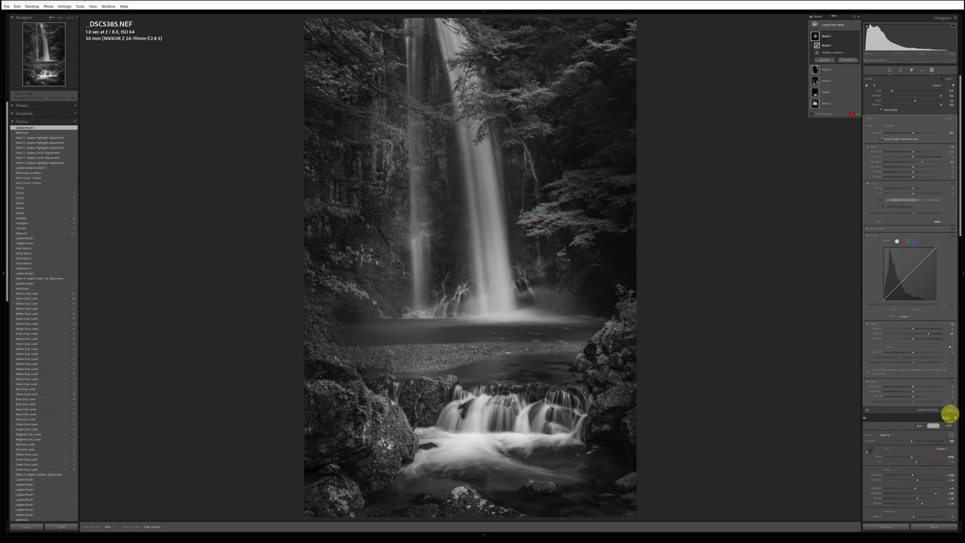
{"action": "left_click", "coordinate": [950, 409]}
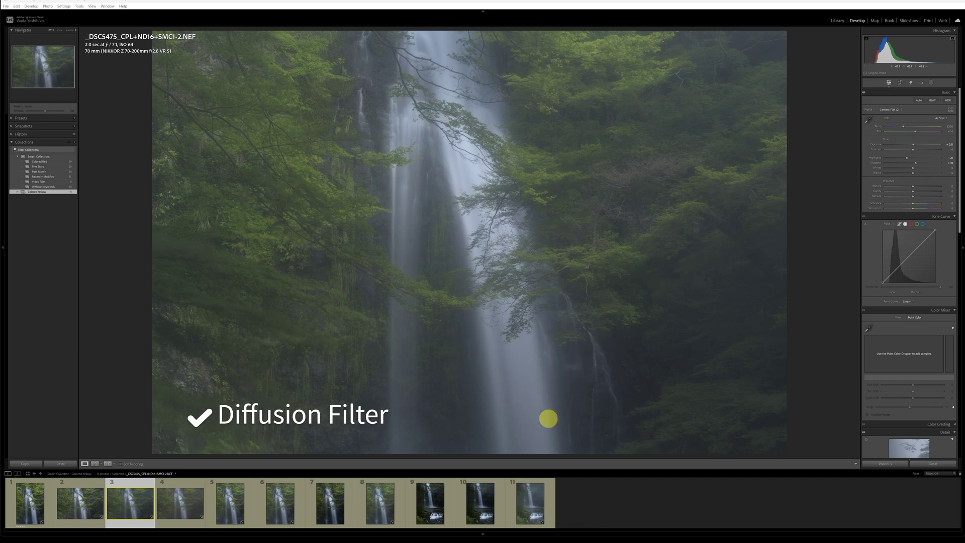
- Set _DSC5473_CPL+ND16 as reference beside _DSC5475_CPL+ND16+SMC1-2 and convert the photos to black and white
{"action": "left_click", "coordinate": [78, 505]}
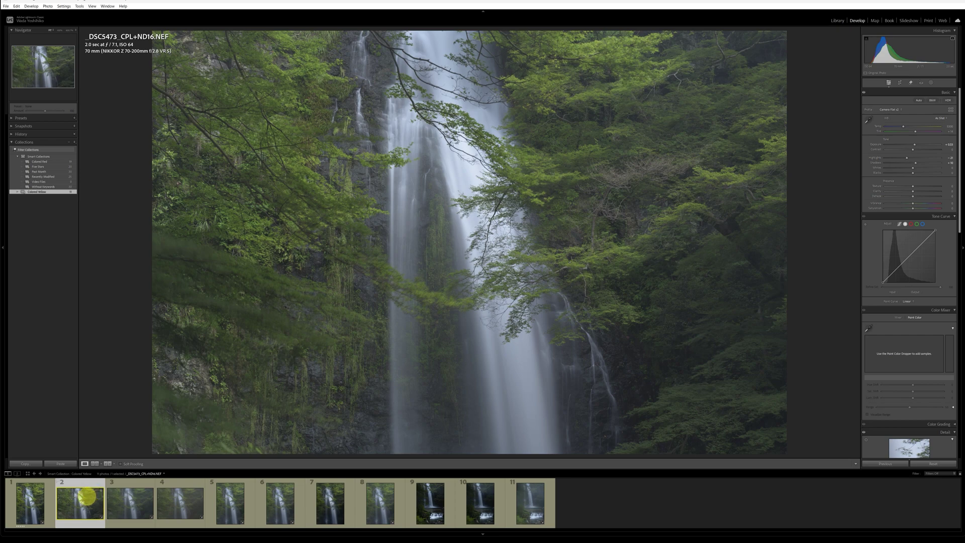
{"action": "left_click", "coordinate": [95, 463]}
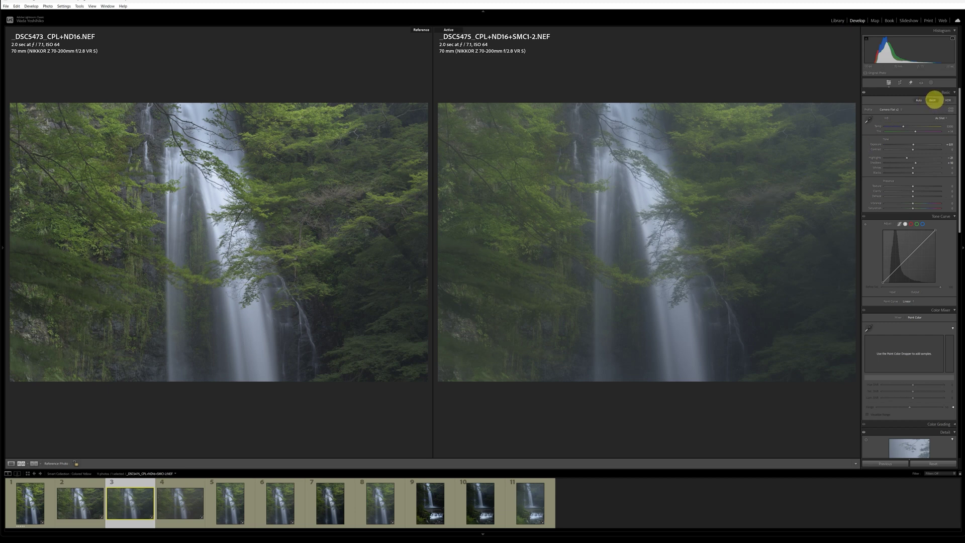
{"action": "left_click", "coordinate": [933, 100]}
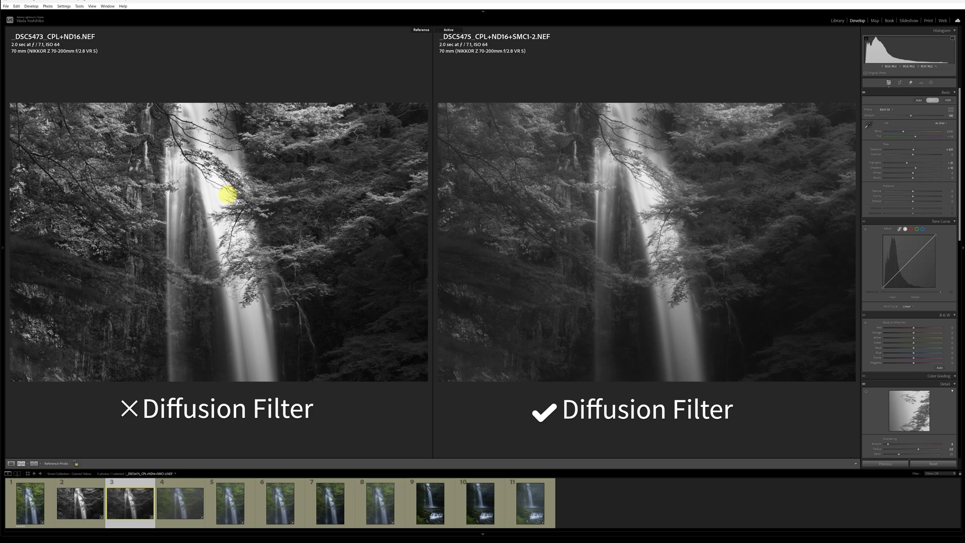
- Compare the tree branches in front of the bright waterfall close up in the reference and active photos
{"action": "left_click", "coordinate": [227, 194]}
{"action": "left_click", "coordinate": [672, 207]}
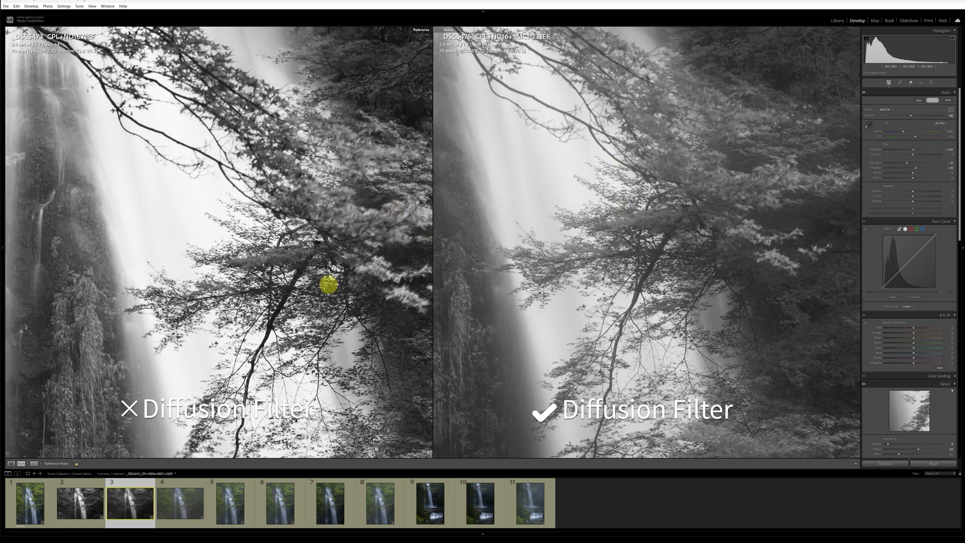
{"action": "left_click_drag", "start_coordinate": [309, 307], "coordinate": [288, 286]}
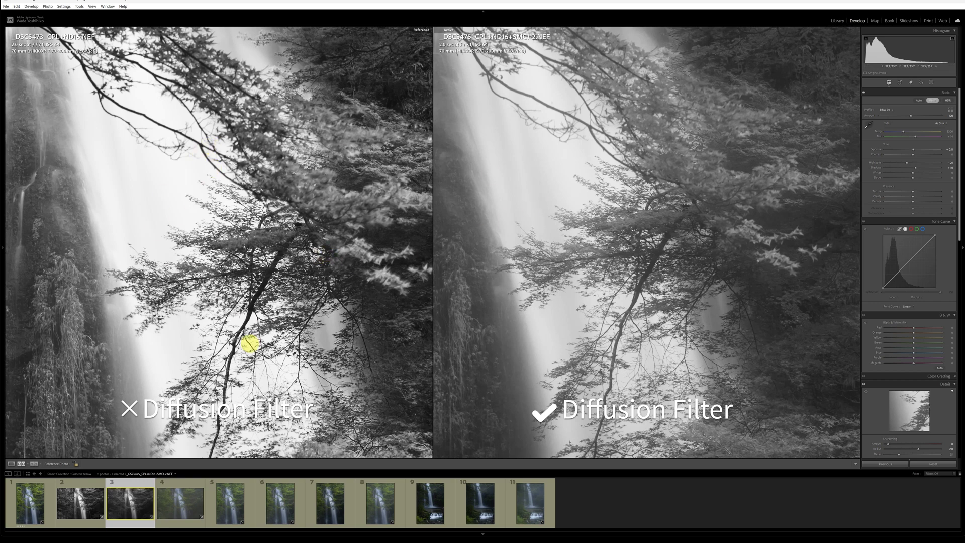
{"action": "left_click_drag", "start_coordinate": [250, 344], "coordinate": [265, 243]}
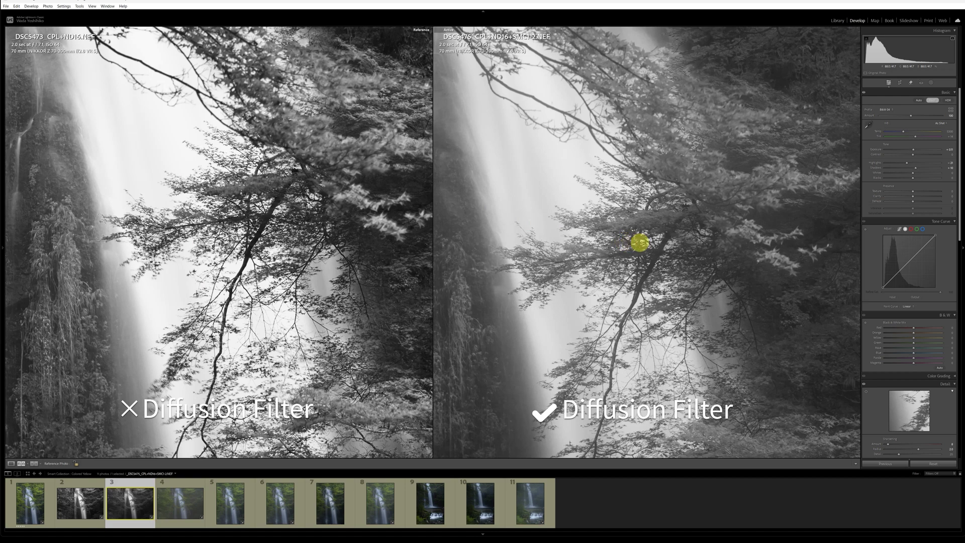
{"action": "left_click_drag", "start_coordinate": [640, 241], "coordinate": [672, 252]}
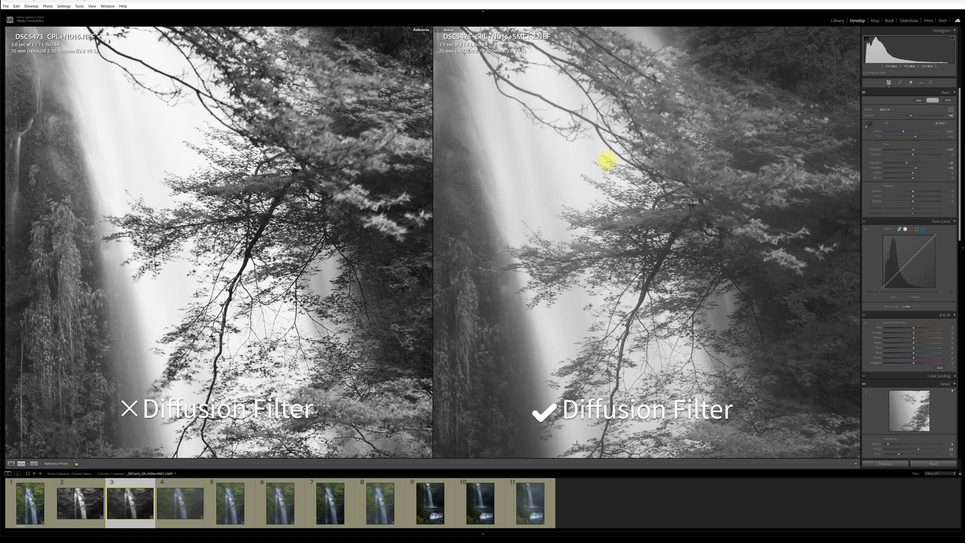
{"action": "scroll", "coordinate": [618, 193], "scroll_direction": "down", "scroll_amount": 3}
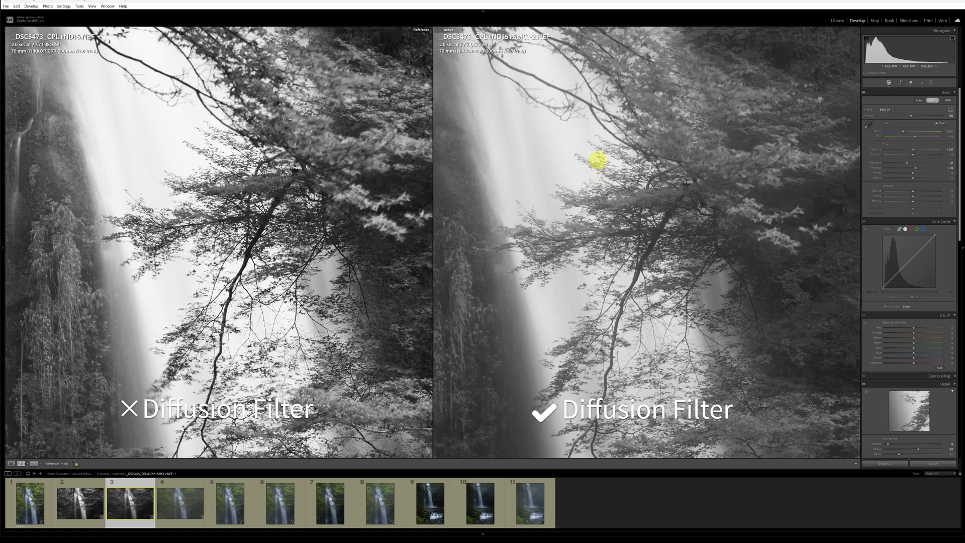
{"action": "left_click", "coordinate": [667, 213]}
{"action": "left_click", "coordinate": [440, 230]}
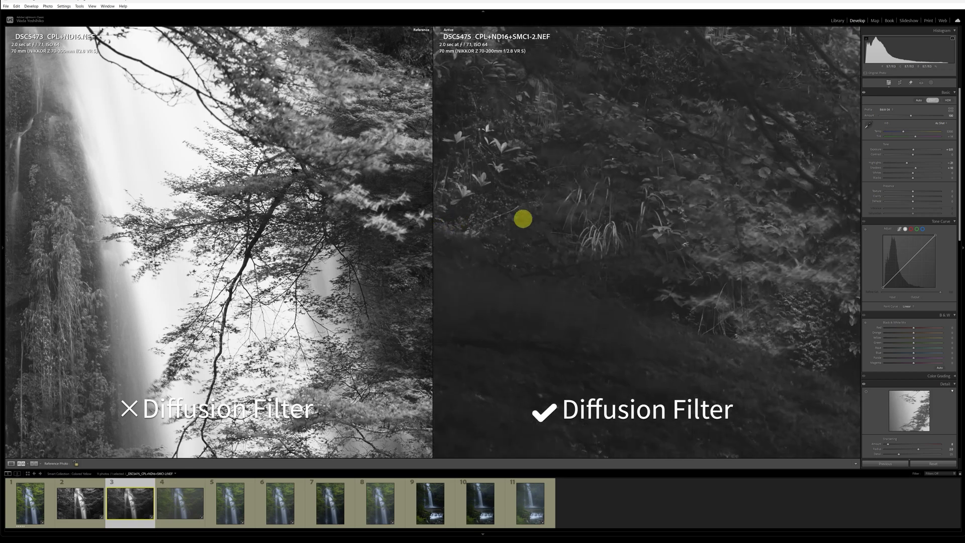
{"action": "left_click", "coordinate": [520, 218]}
{"action": "left_click", "coordinate": [331, 221]}
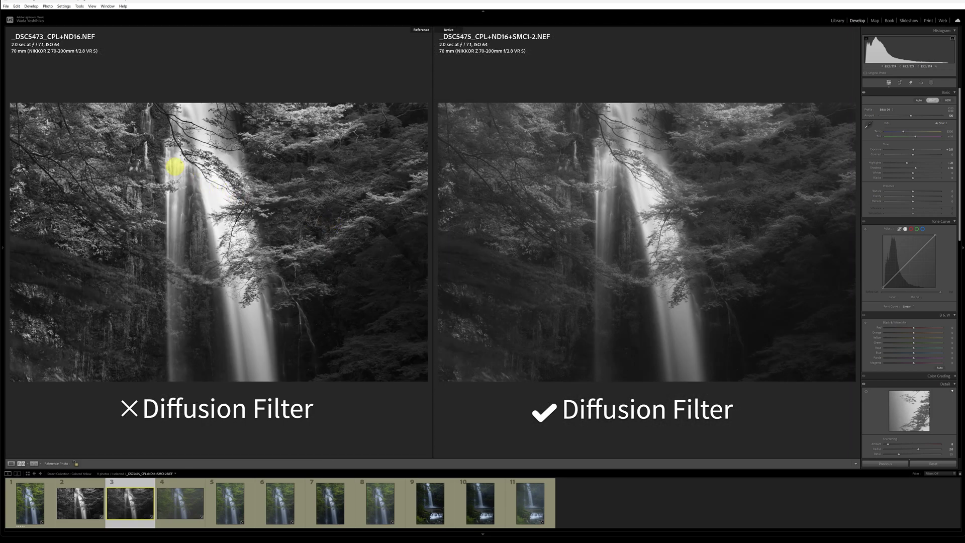
- Compare the upper cascades and rock face close up in both photos, and inspect the diffusion-filter photo on its own
{"action": "left_click", "coordinate": [173, 166]}
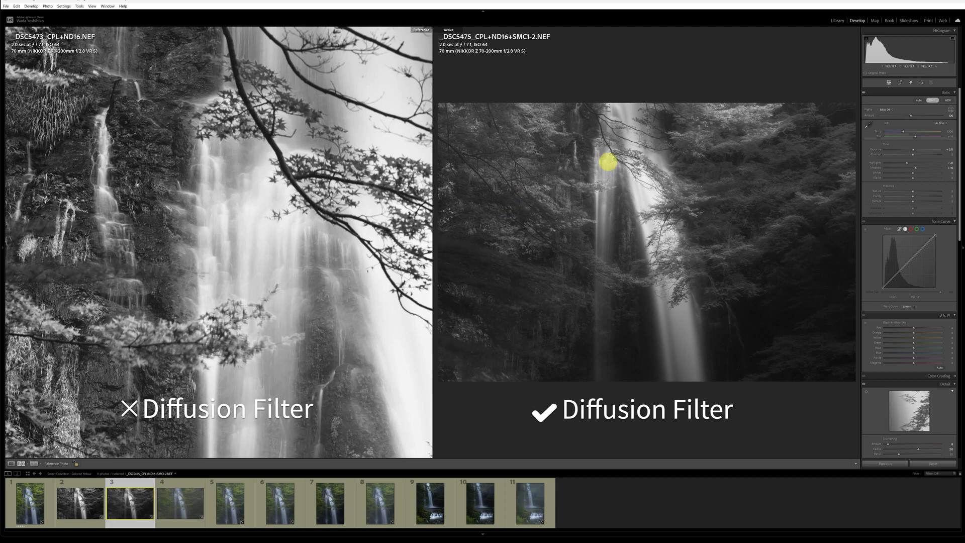
{"action": "left_click", "coordinate": [611, 163]}
{"action": "left_click_drag", "start_coordinate": [620, 190], "coordinate": [694, 261]}
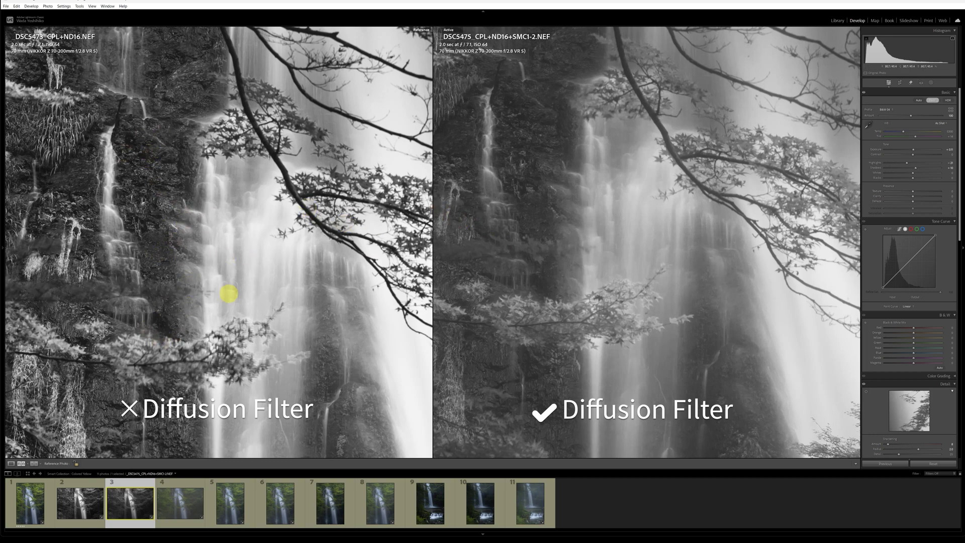
{"action": "left_click_drag", "start_coordinate": [228, 295], "coordinate": [243, 319]}
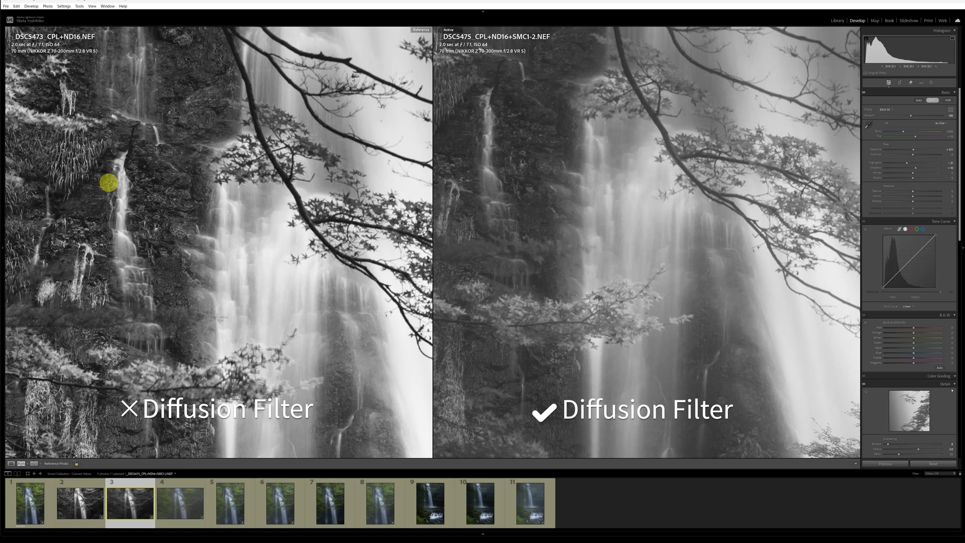
{"action": "left_click_drag", "start_coordinate": [183, 216], "coordinate": [243, 308]}
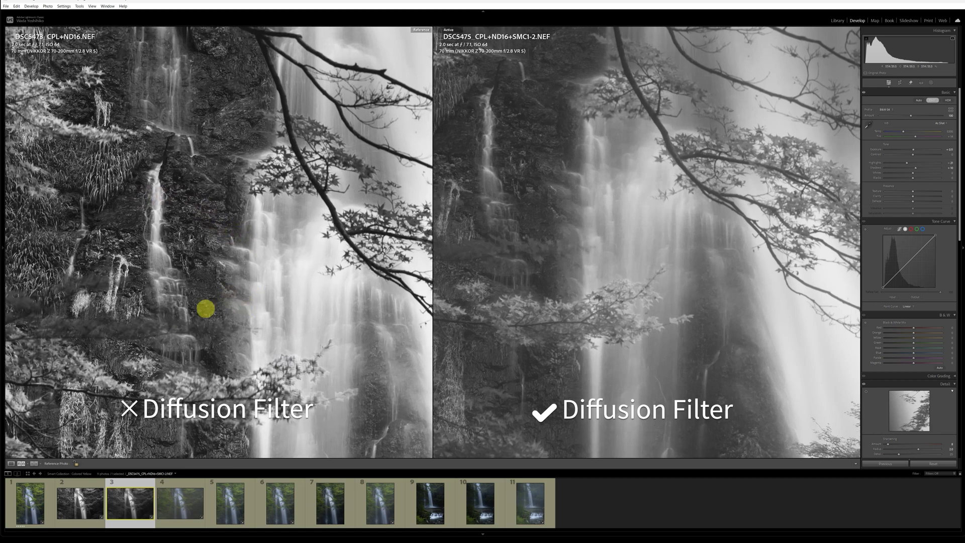
{"action": "left_click_drag", "start_coordinate": [261, 153], "coordinate": [275, 232]}
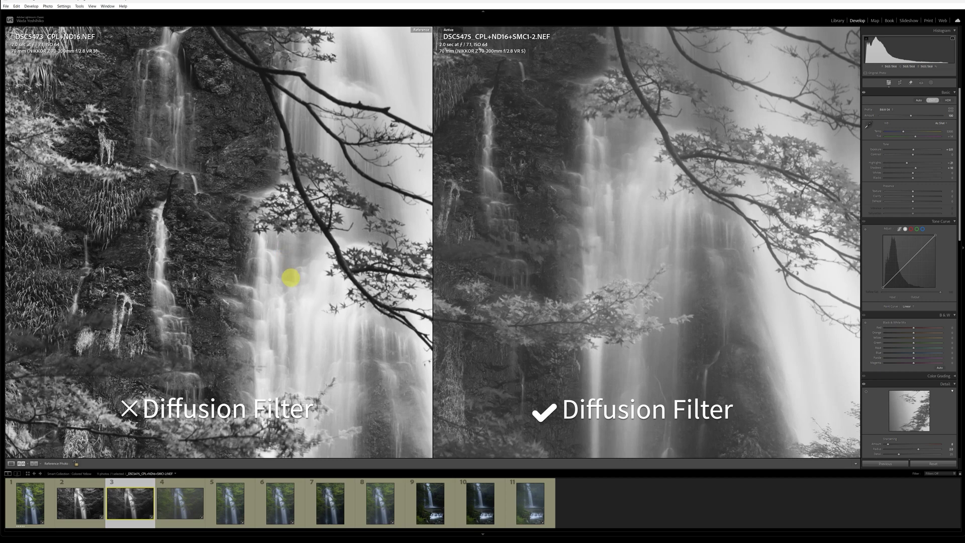
{"action": "left_click_drag", "start_coordinate": [282, 304], "coordinate": [237, 373]}
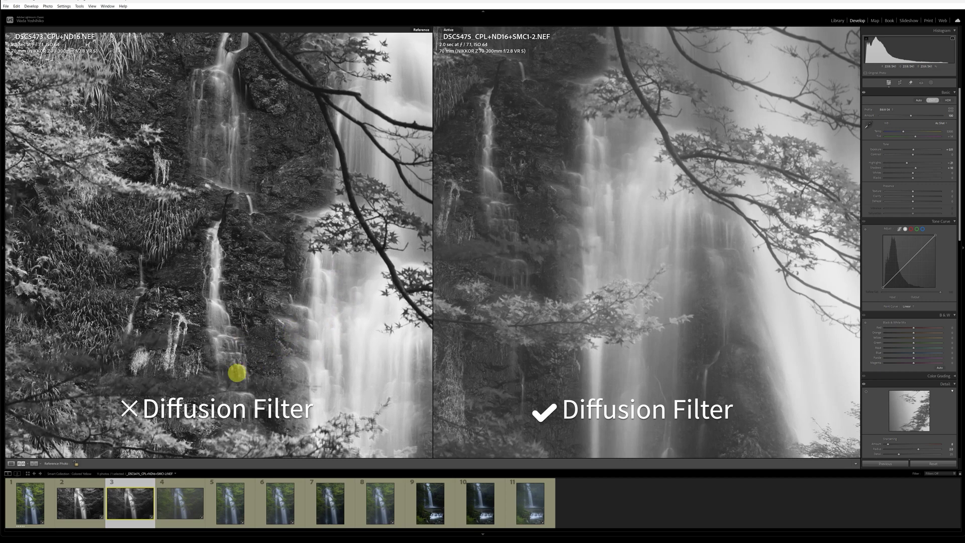
{"action": "left_click_drag", "start_coordinate": [510, 215], "coordinate": [599, 288]}
{"action": "left_click_drag", "start_coordinate": [595, 371], "coordinate": [693, 372]}
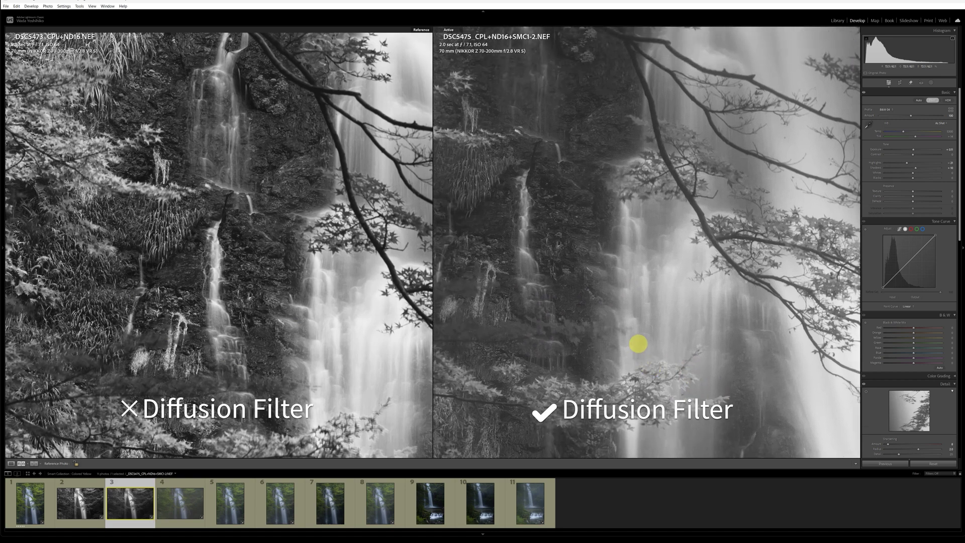
{"action": "left_click_drag", "start_coordinate": [638, 342], "coordinate": [642, 371]}
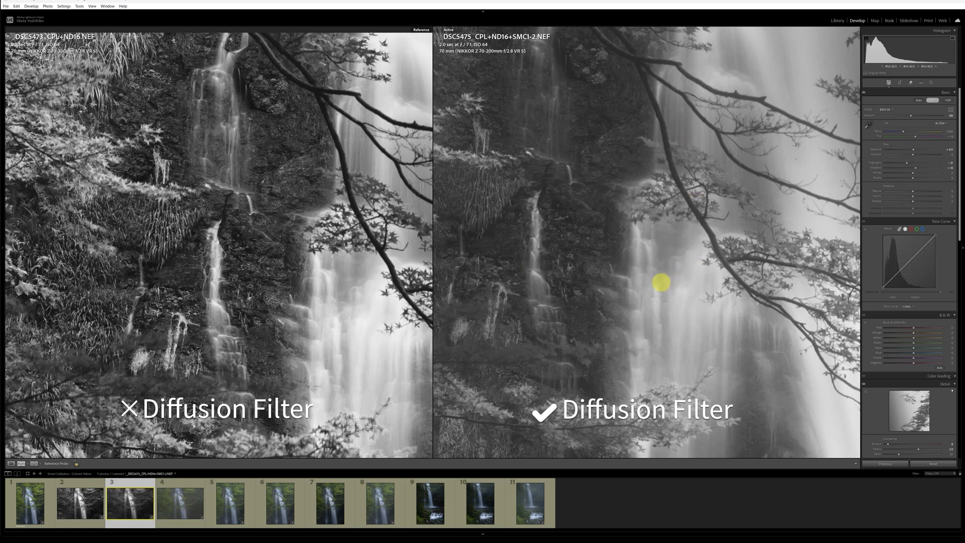
{"action": "left_click", "coordinate": [659, 289]}
{"action": "left_click", "coordinate": [376, 246]}
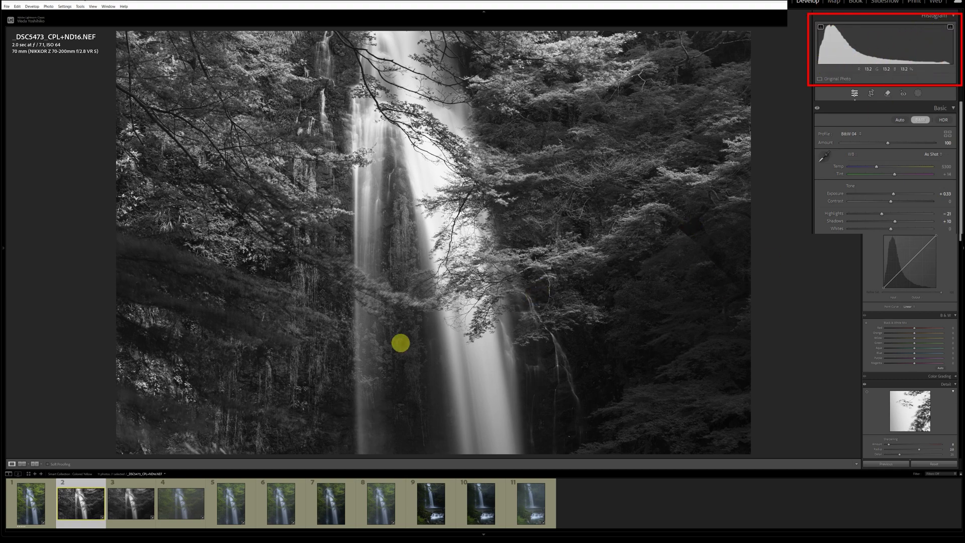
{"action": "left_click", "coordinate": [132, 507]}
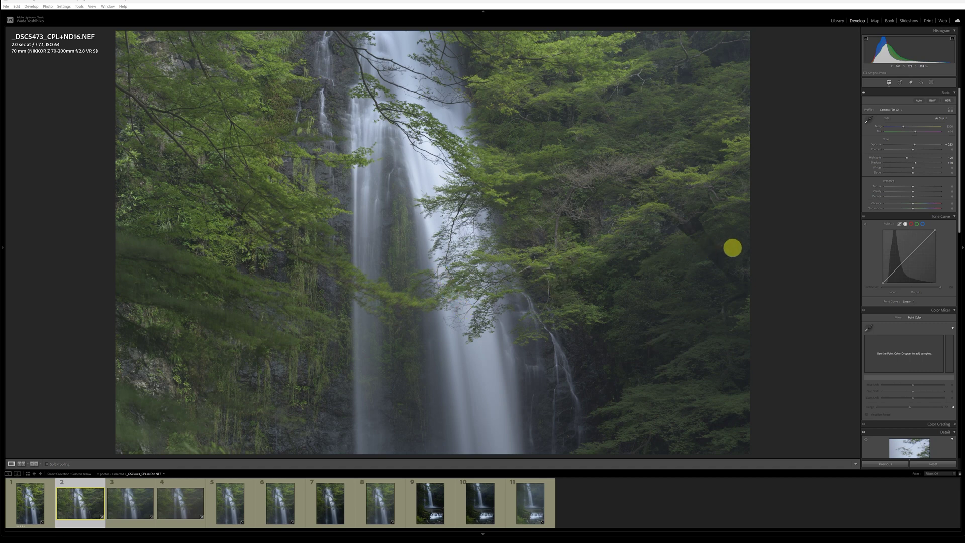
- Try lowering Dehaze to −52 on the colour version of _DSC5473_CPL+ND16
{"action": "scroll", "coordinate": [904, 238], "scroll_direction": "down", "scroll_amount": 5}
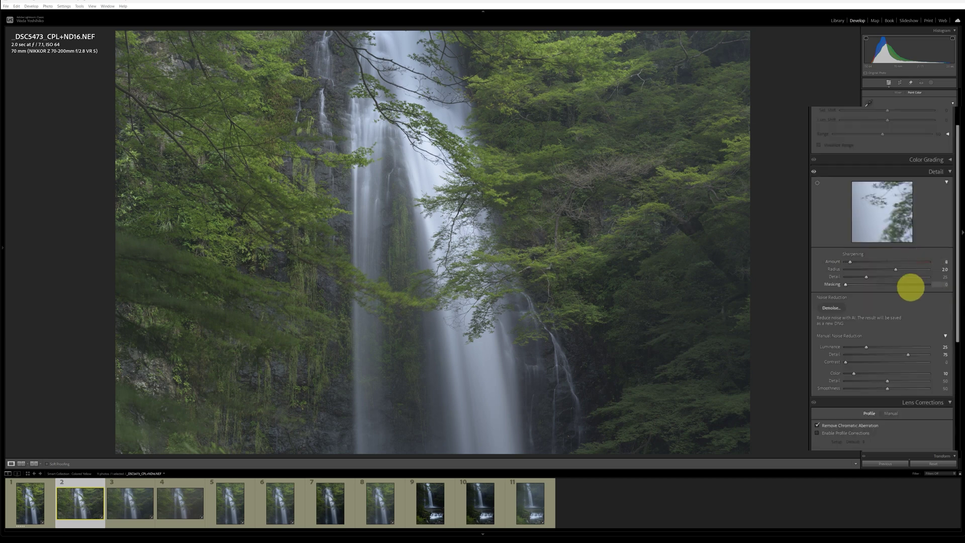
{"action": "scroll", "coordinate": [908, 284], "scroll_direction": "down", "scroll_amount": 2}
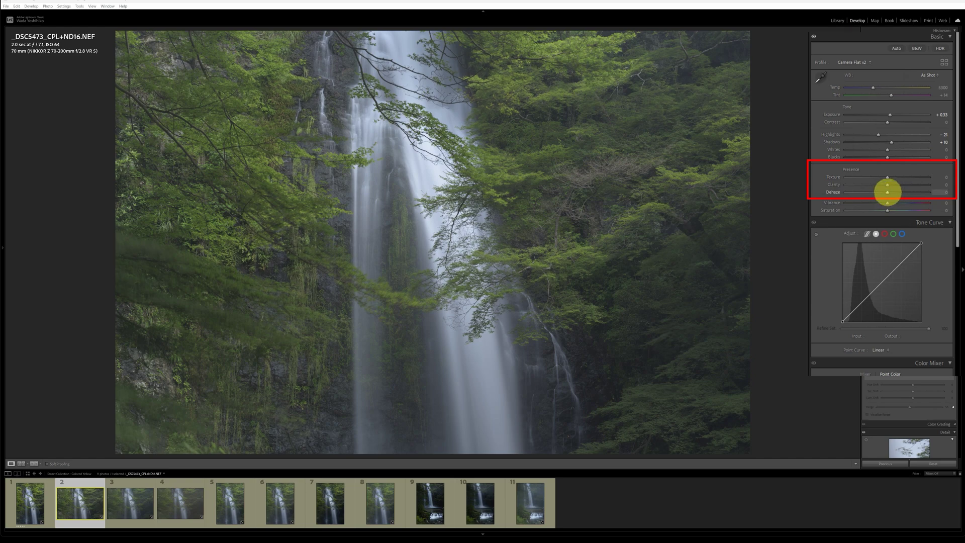
{"action": "left_click_drag", "start_coordinate": [887, 192], "coordinate": [859, 194]}
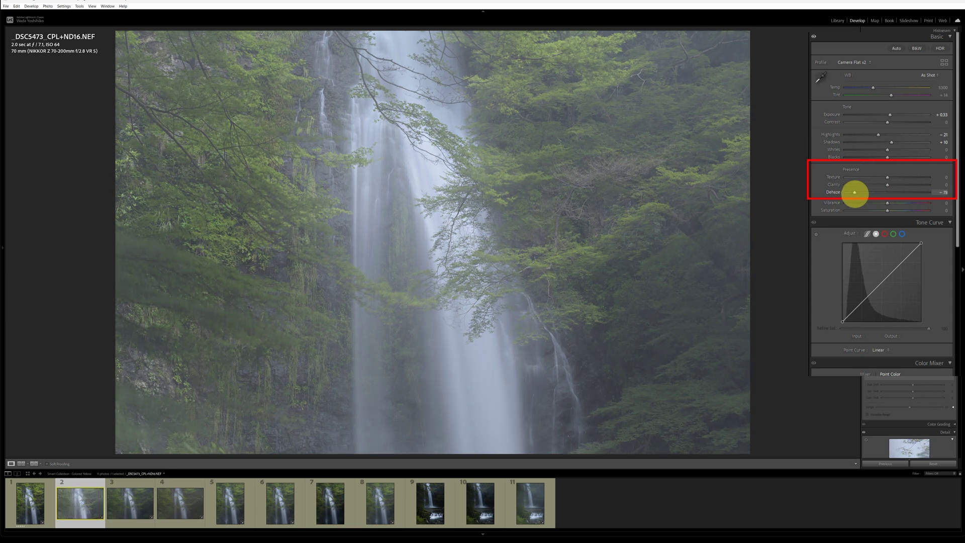
{"action": "left_click_drag", "start_coordinate": [855, 193], "coordinate": [866, 193]}
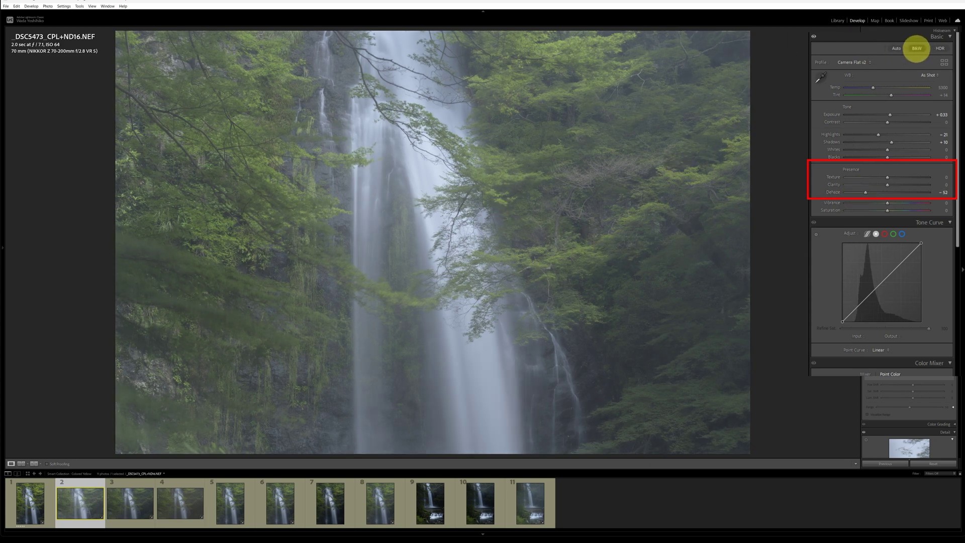
- Convert _DSC5473_CPL+ND16 to black and white and strongly lower its Dehaze to soften the image
{"action": "left_click", "coordinate": [917, 48]}
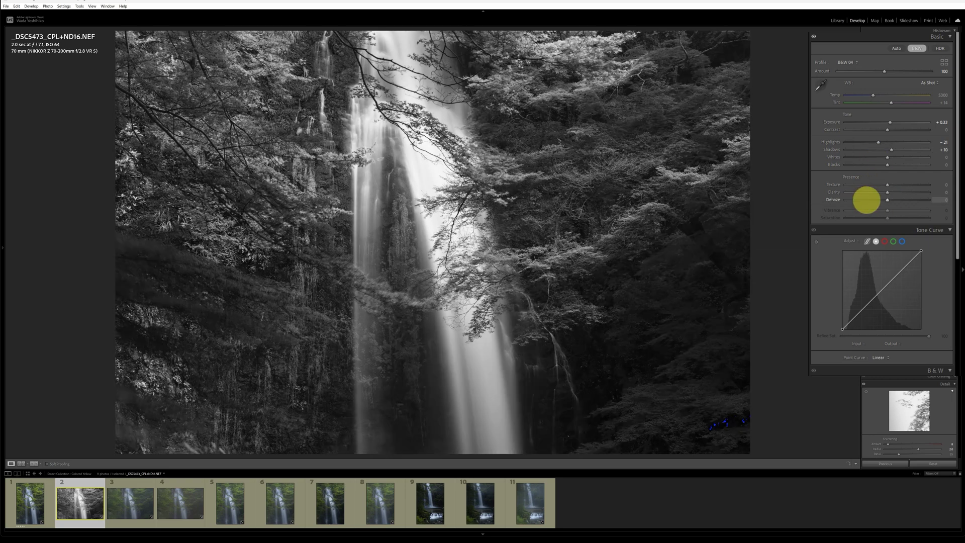
{"action": "scroll", "coordinate": [908, 206], "scroll_direction": "down", "scroll_amount": 3}
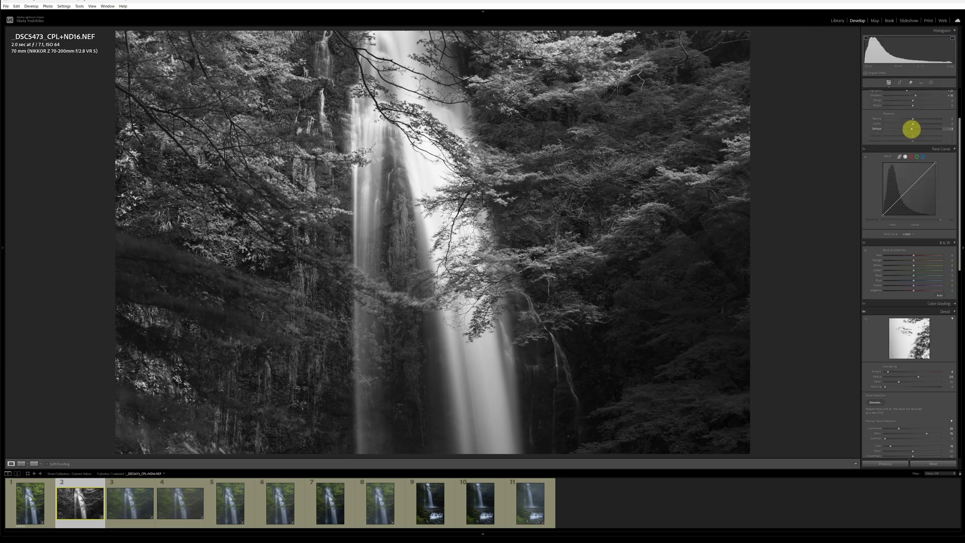
{"action": "left_click_drag", "start_coordinate": [907, 131], "coordinate": [890, 132]}
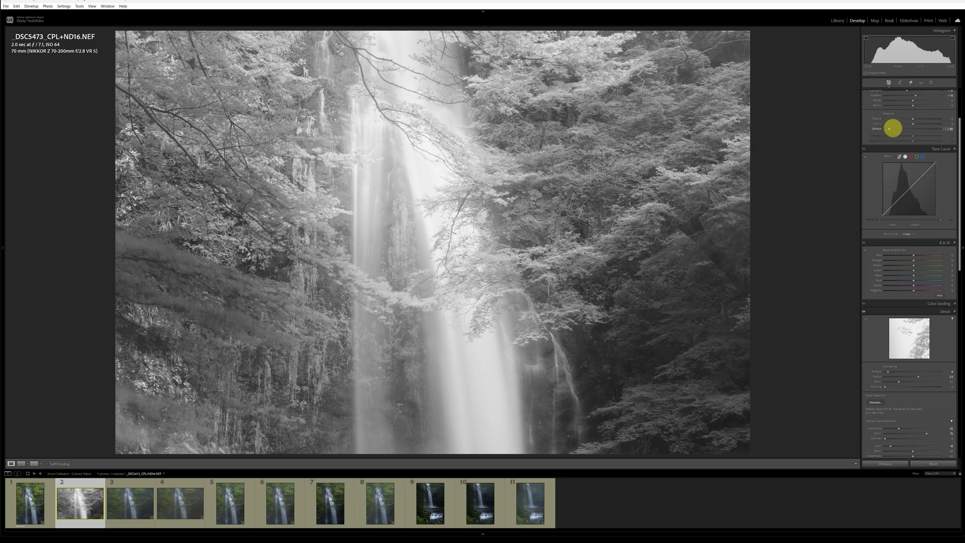
- Ease the negative Dehaze on _DSC5473_CPL+ND16 and lower its Exposure below zero to darken the black-and-white scene
{"action": "mouse_move", "coordinate": [889, 128]}
{"action": "left_mouse_down"}
{"action": "mouse_move", "coordinate": [911, 128]}
{"action": "mouse_move", "coordinate": [898, 128]}
{"action": "left_mouse_up"}
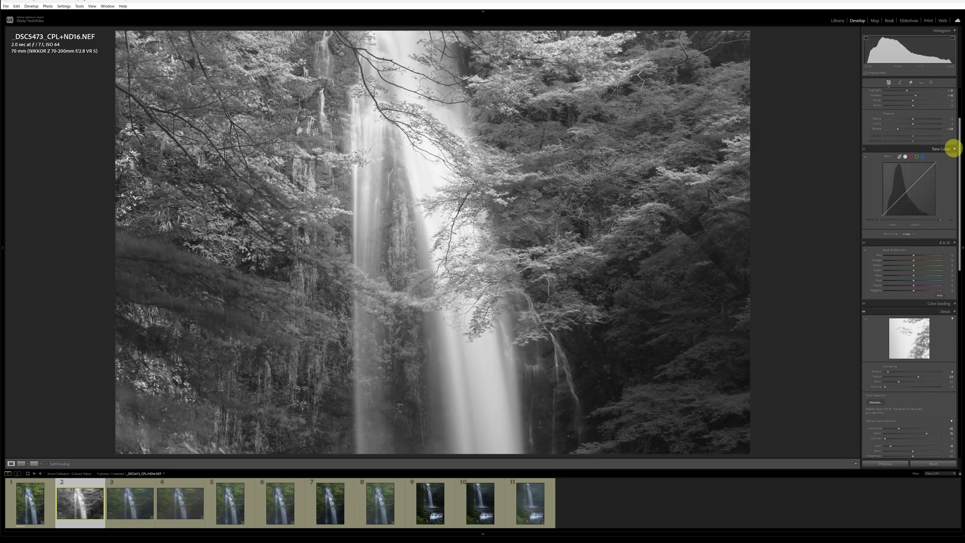
{"action": "scroll", "coordinate": [953, 146], "scroll_direction": "up", "scroll_amount": 3}
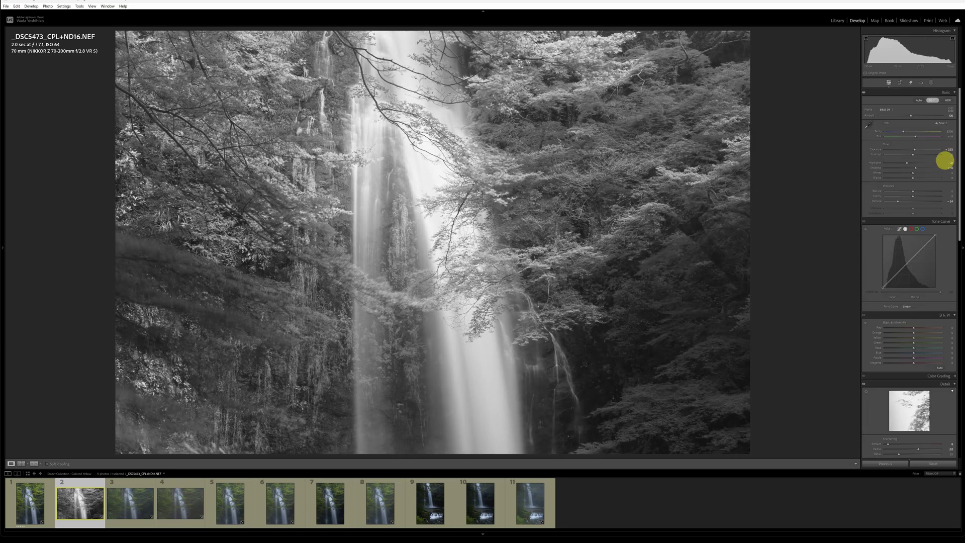
{"action": "key", "text": "ctrl+1"}
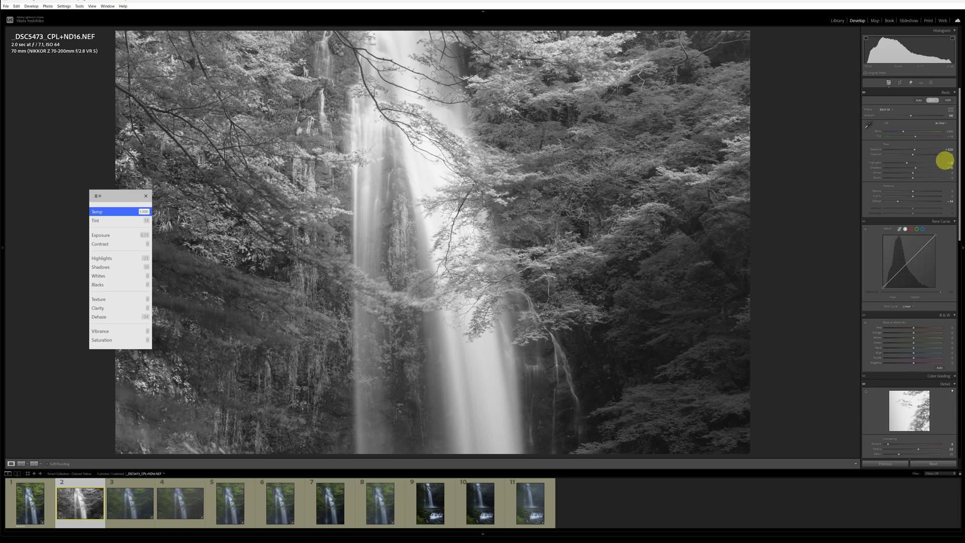
{"action": "key", "text": "Down"}
{"action": "key", "text": "Down"}
{"action": "key", "text": "minus"}
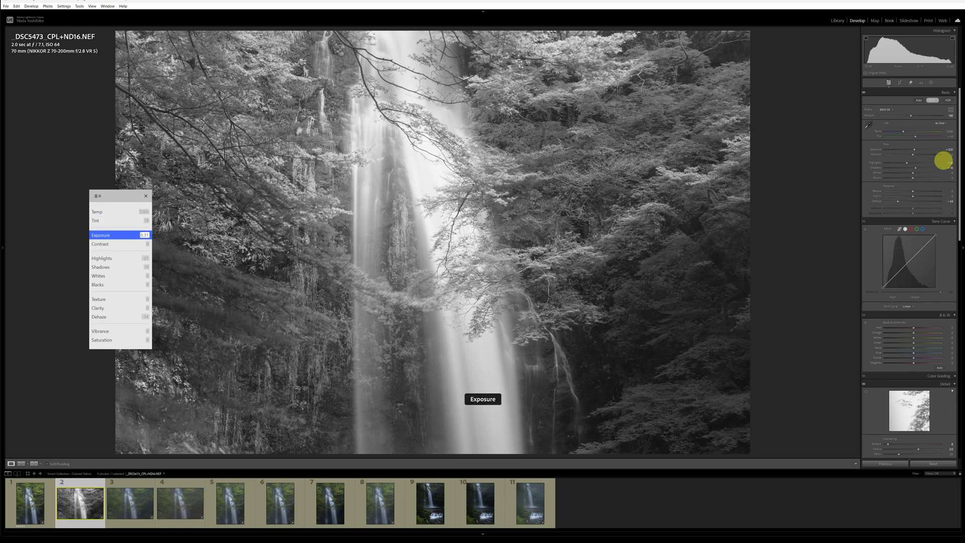
{"action": "key", "text": "minus"}
{"action": "key", "text": "minus"}
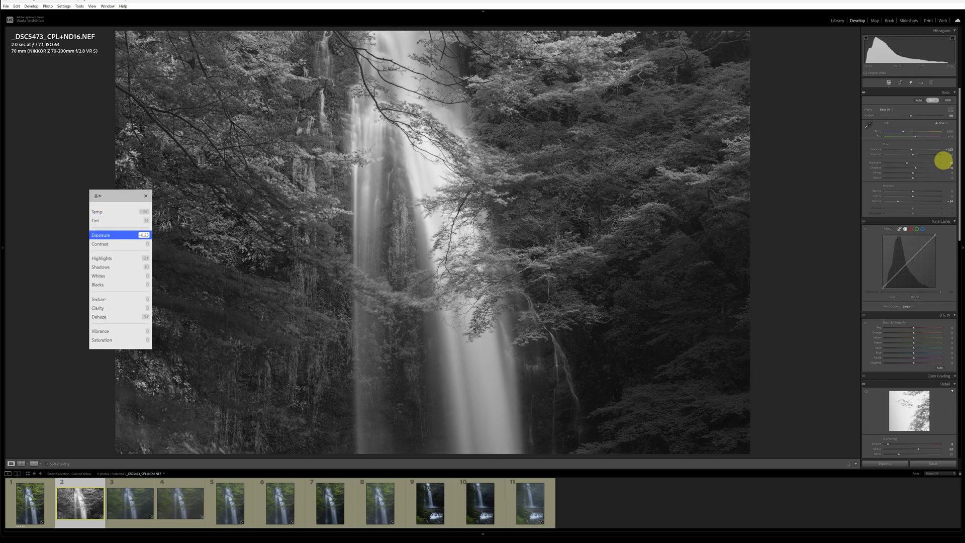
{"action": "key", "text": "minus"}
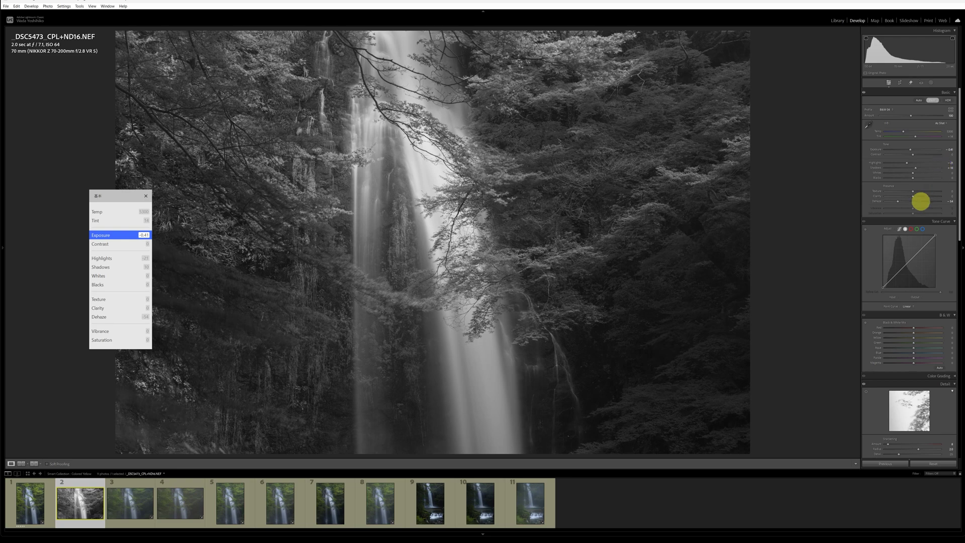
- Push Dehaze further negative on the waterfall photo and fine-tune Exposure to a darker, moodier level, closing the floating adjustment list
{"action": "left_click_drag", "start_coordinate": [897, 202], "coordinate": [872, 201]}
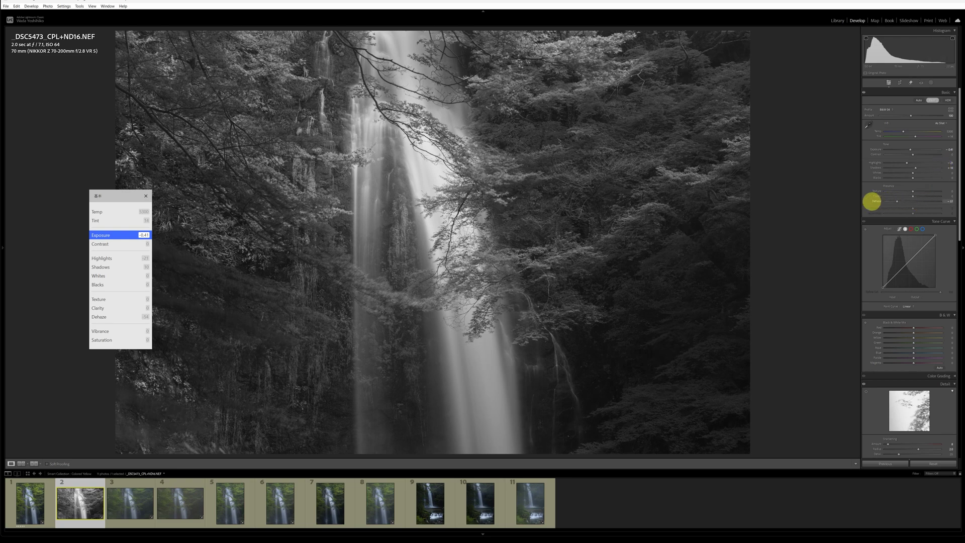
{"action": "key", "text": "minus"}
{"action": "key", "text": "minus"}
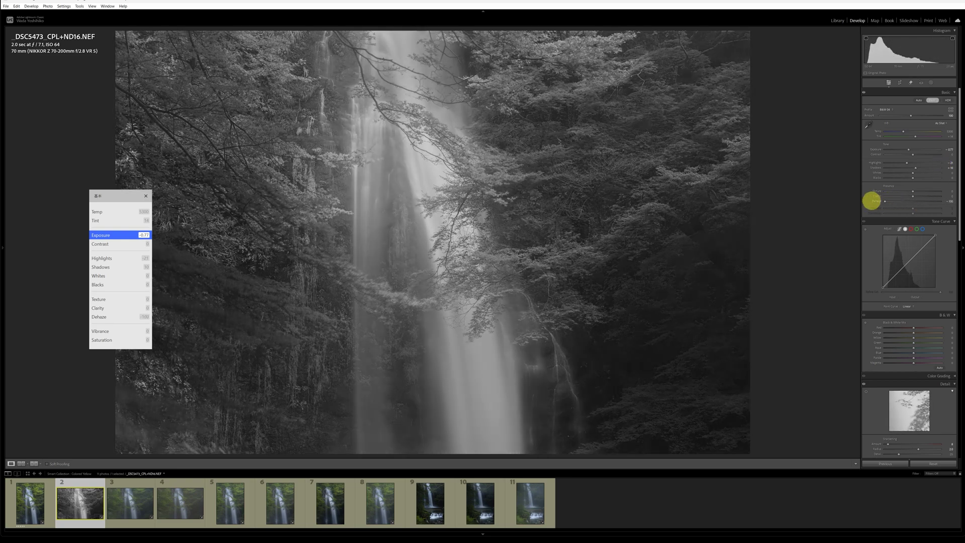
{"action": "key", "text": "minus"}
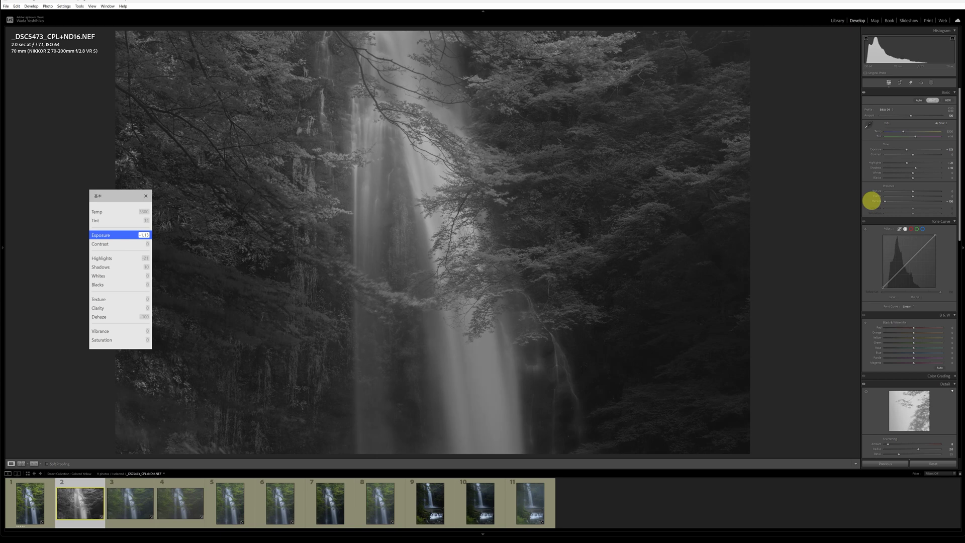
{"action": "left_click_drag", "start_coordinate": [872, 201], "coordinate": [892, 201]}
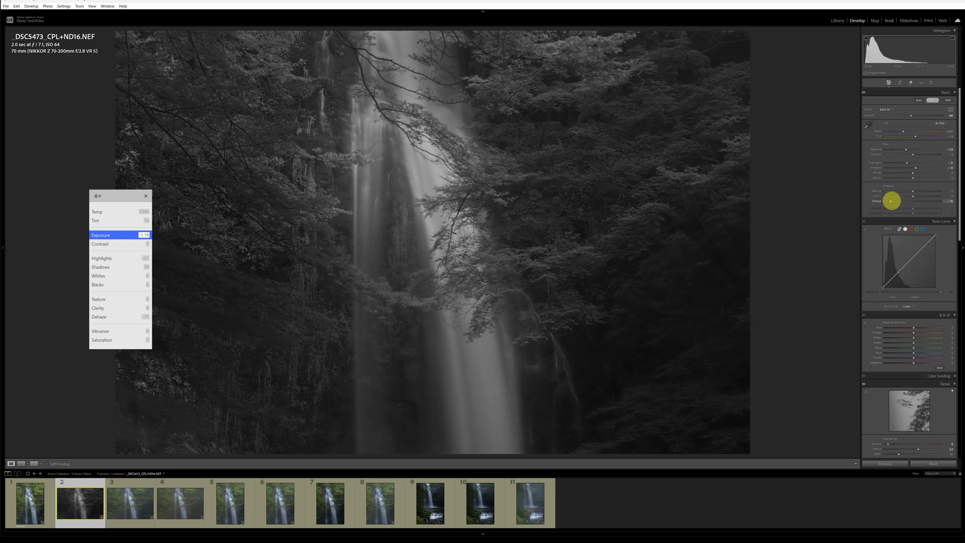
{"action": "key", "text": "equal"}
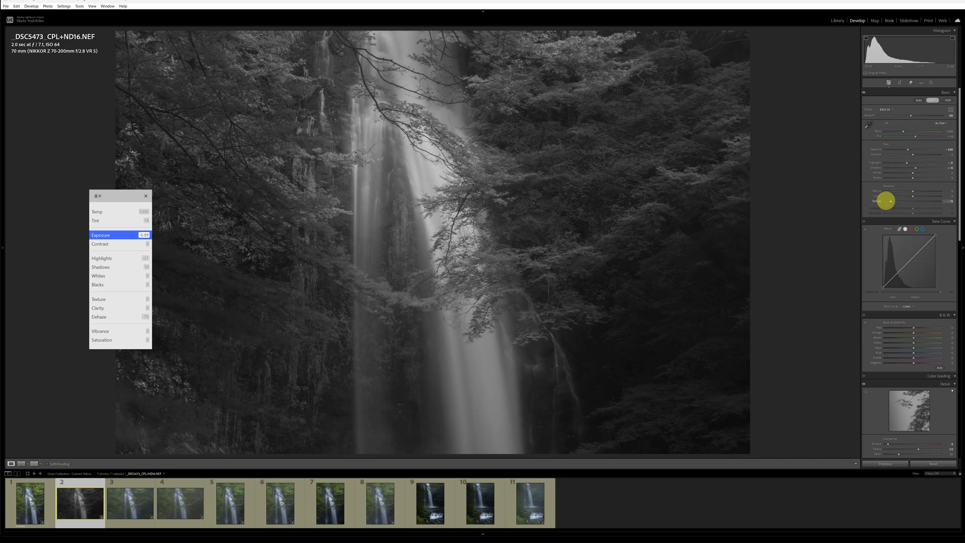
{"action": "key", "text": "equal"}
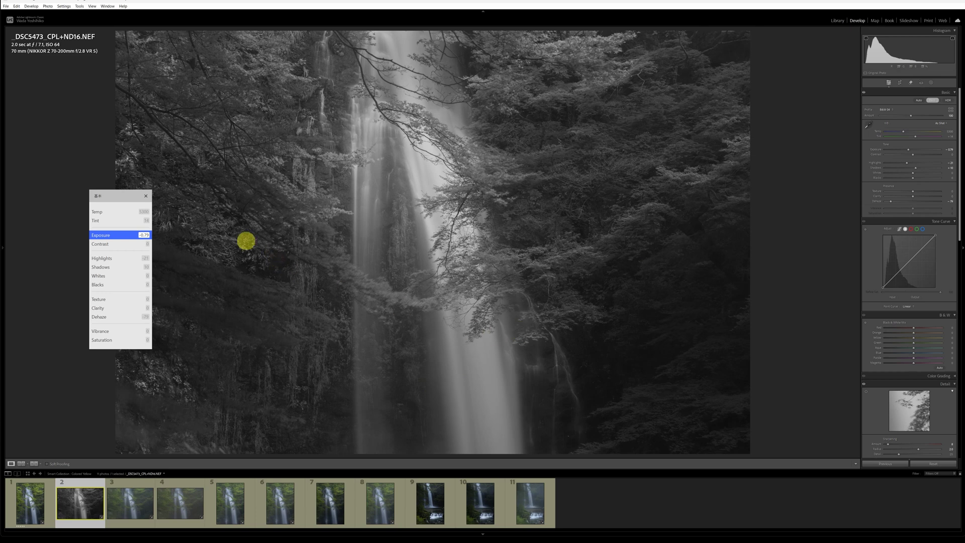
{"action": "left_click", "coordinate": [145, 195]}
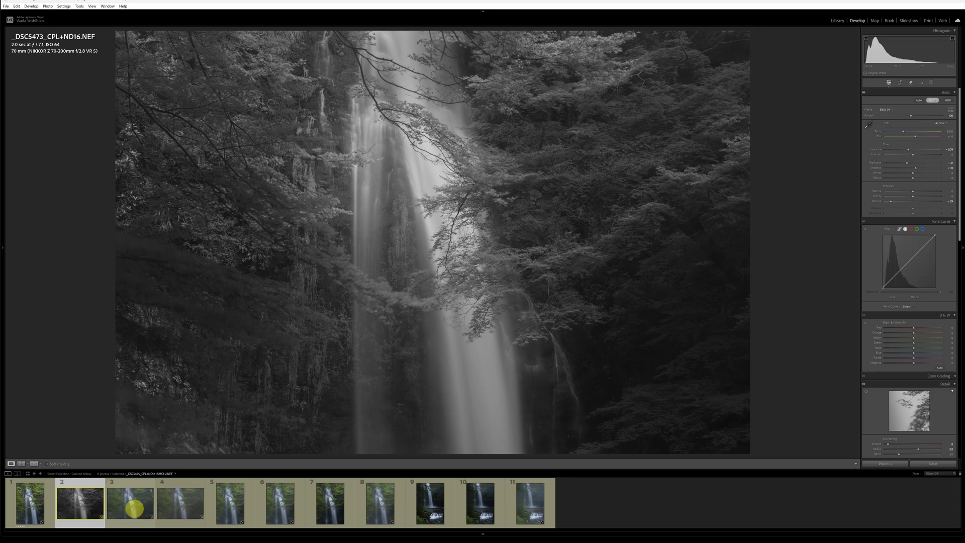
- Compare _DSC5473_CPL+ND16 as reference with _DSC5475_CPL+ND16+SMC1-2, magnifying the branches over the waterfall in both
{"action": "key", "text": "shift+r"}
{"action": "left_click", "coordinate": [134, 508]}
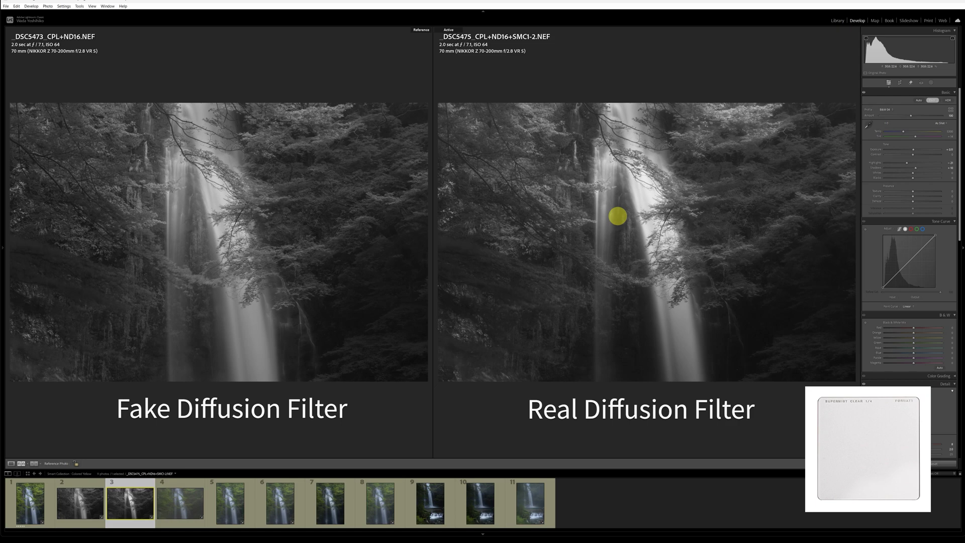
{"action": "left_click", "coordinate": [222, 198]}
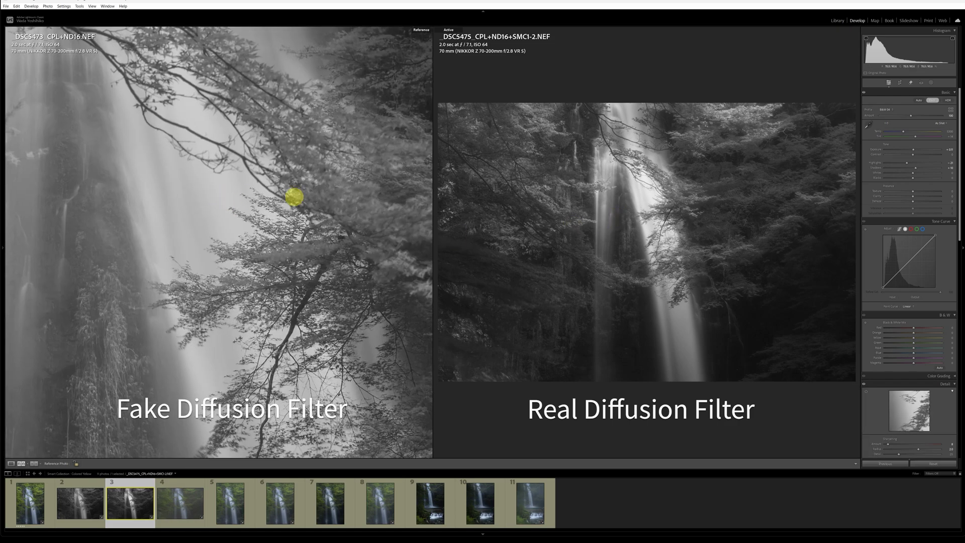
{"action": "left_click", "coordinate": [623, 208]}
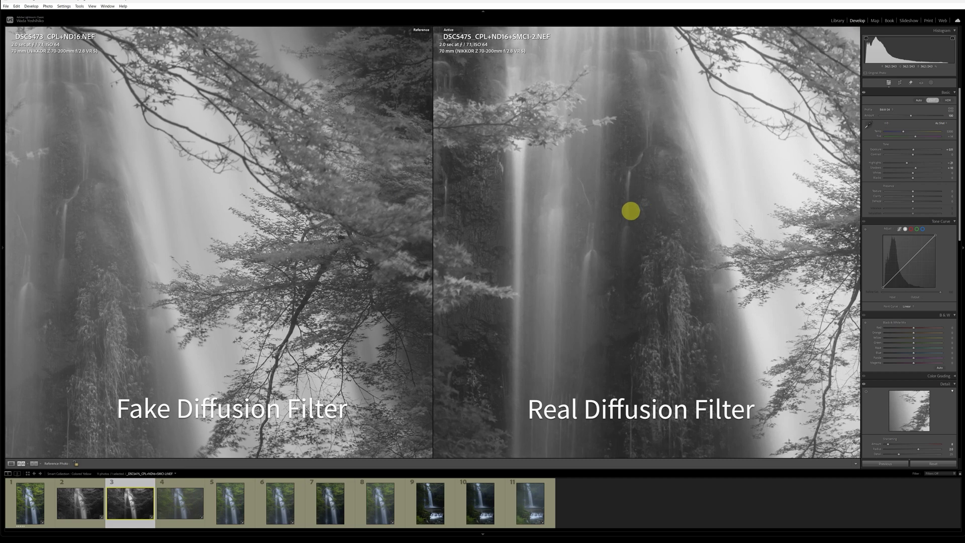
{"action": "left_click", "coordinate": [656, 209]}
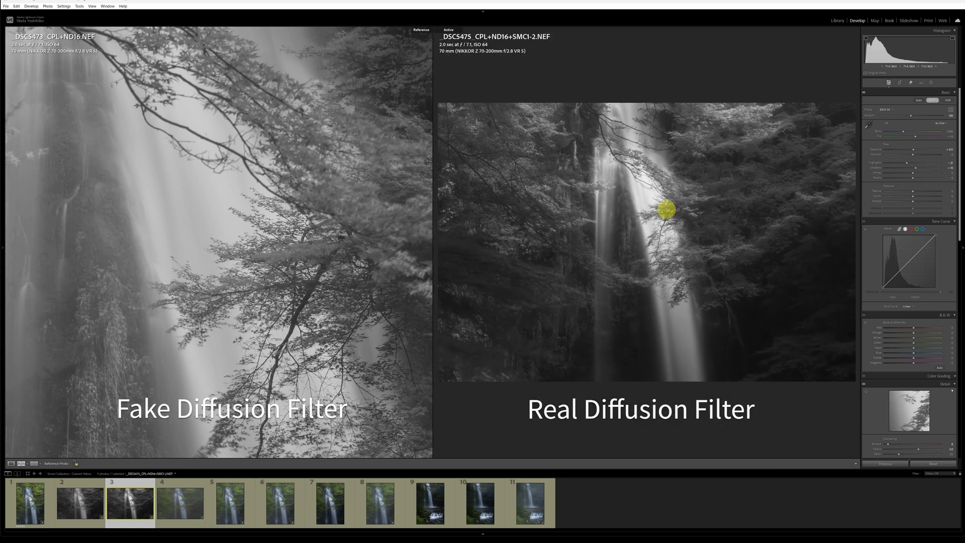
{"action": "left_click", "coordinate": [654, 206]}
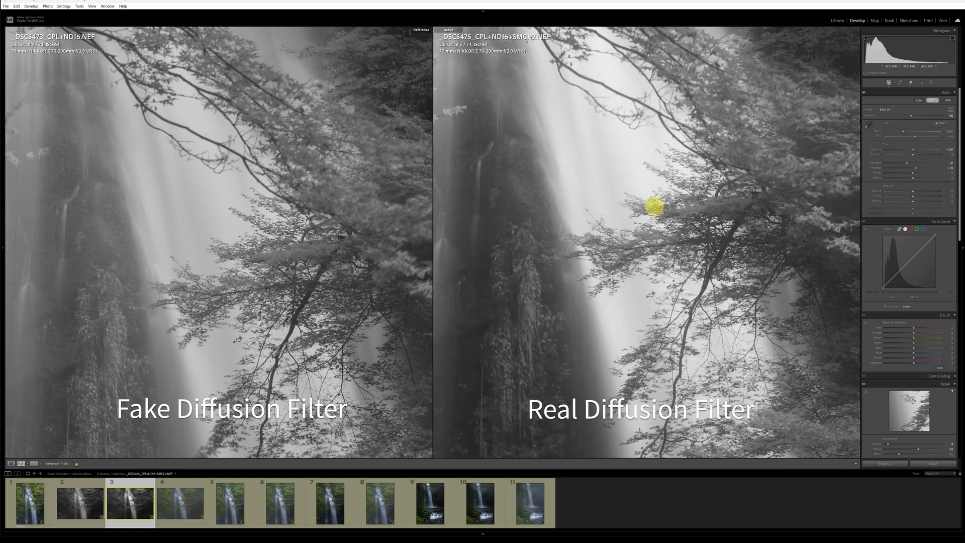
- Examine the rock face, cascades and upper falls close up in both photos, and return both to the full view
{"action": "left_click_drag", "start_coordinate": [330, 247], "coordinate": [432, 231]}
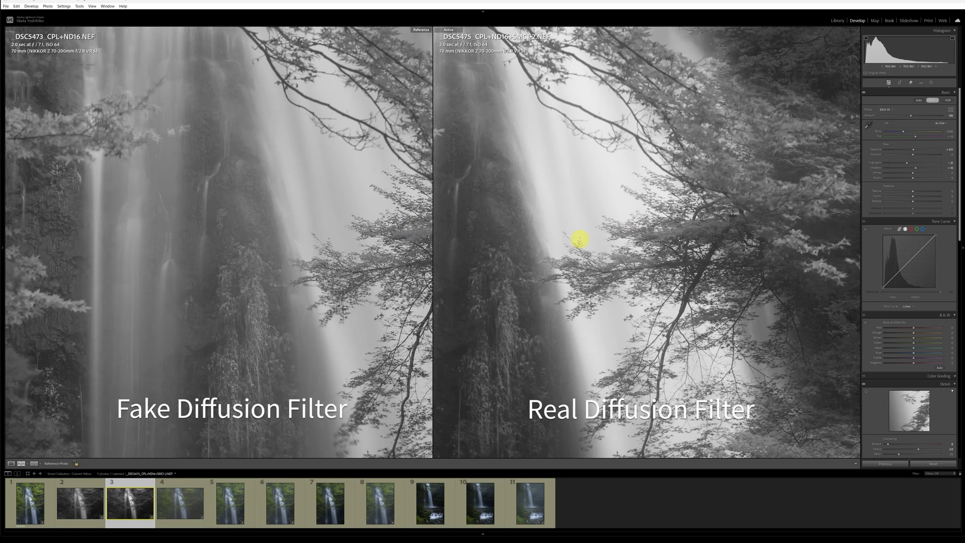
{"action": "left_click_drag", "start_coordinate": [578, 236], "coordinate": [642, 209]}
{"action": "left_click_drag", "start_coordinate": [367, 220], "coordinate": [427, 215]}
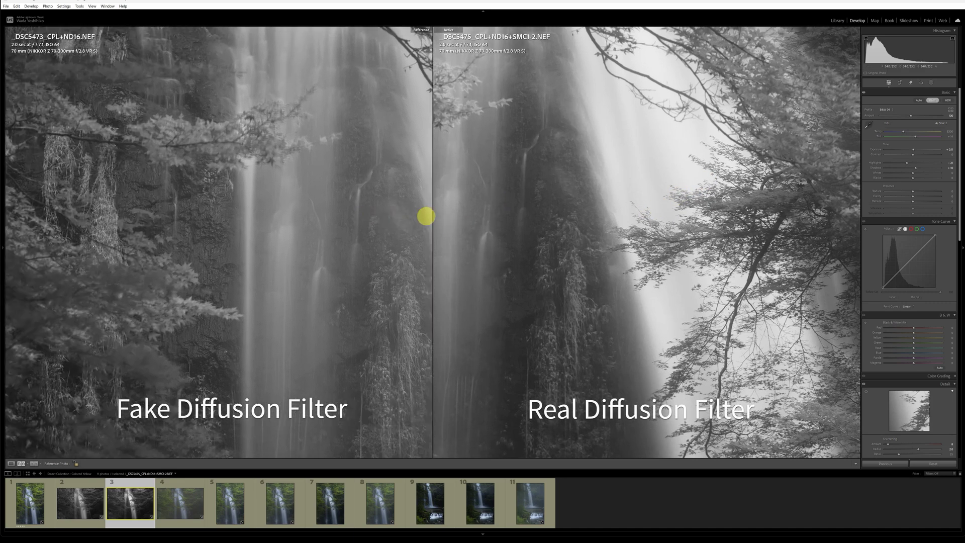
{"action": "left_click_drag", "start_coordinate": [649, 271], "coordinate": [696, 261]}
{"action": "left_click_drag", "start_coordinate": [291, 252], "coordinate": [319, 304]}
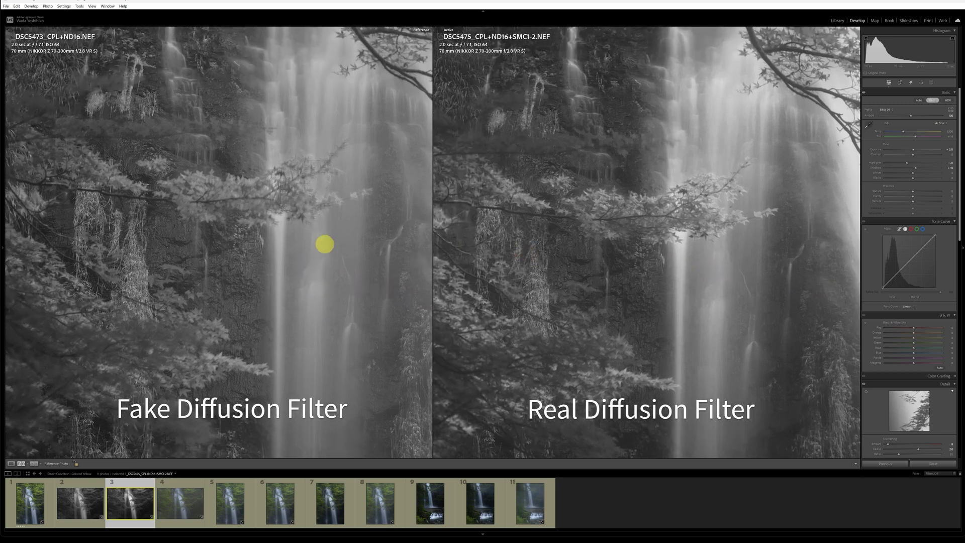
{"action": "left_click_drag", "start_coordinate": [287, 256], "coordinate": [369, 272]}
{"action": "left_click", "coordinate": [543, 265]}
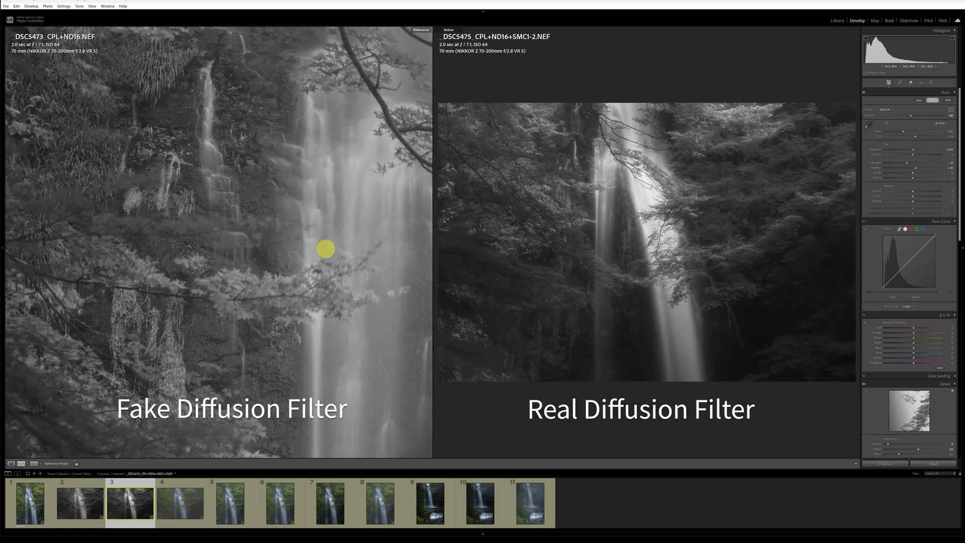
{"action": "left_click", "coordinate": [323, 248]}
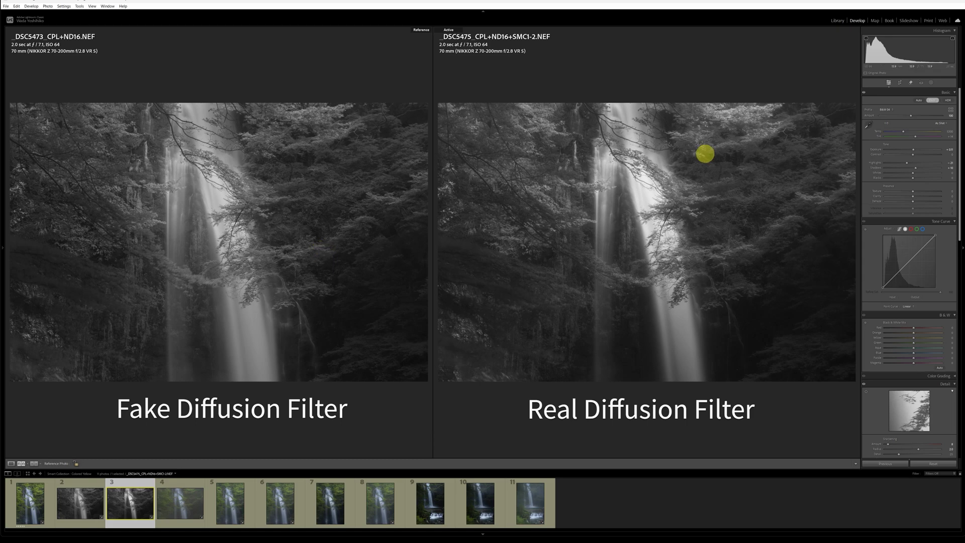
- Compare the two waterfall photos in colour, restore the black-and-white treatment, and select the fourth photo in the set
{"action": "left_click", "coordinate": [932, 100]}
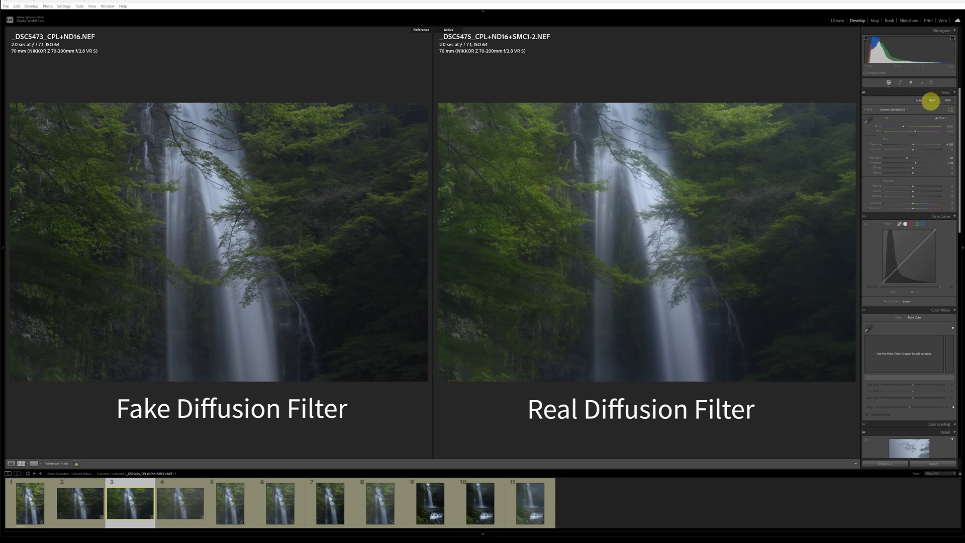
{"action": "left_click", "coordinate": [932, 100]}
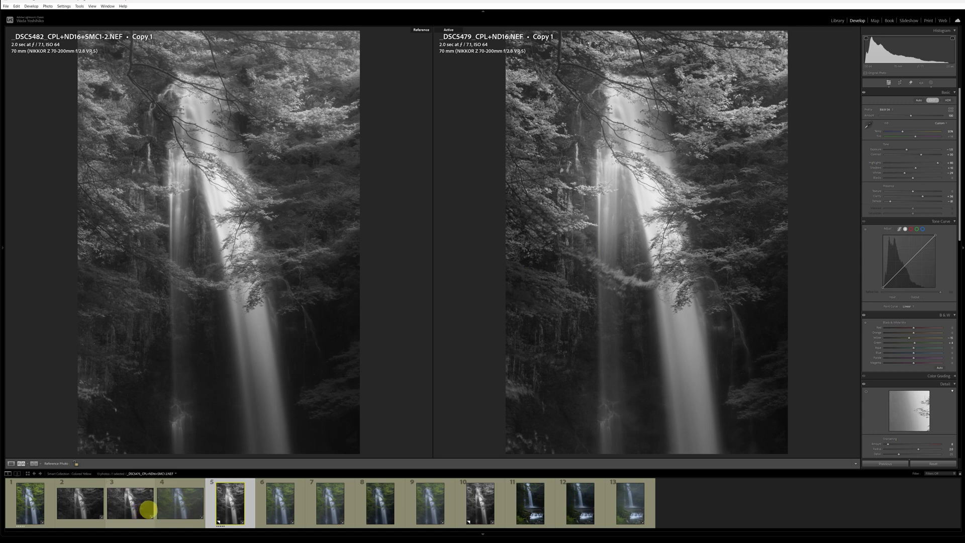
{"action": "left_click", "coordinate": [182, 501]}
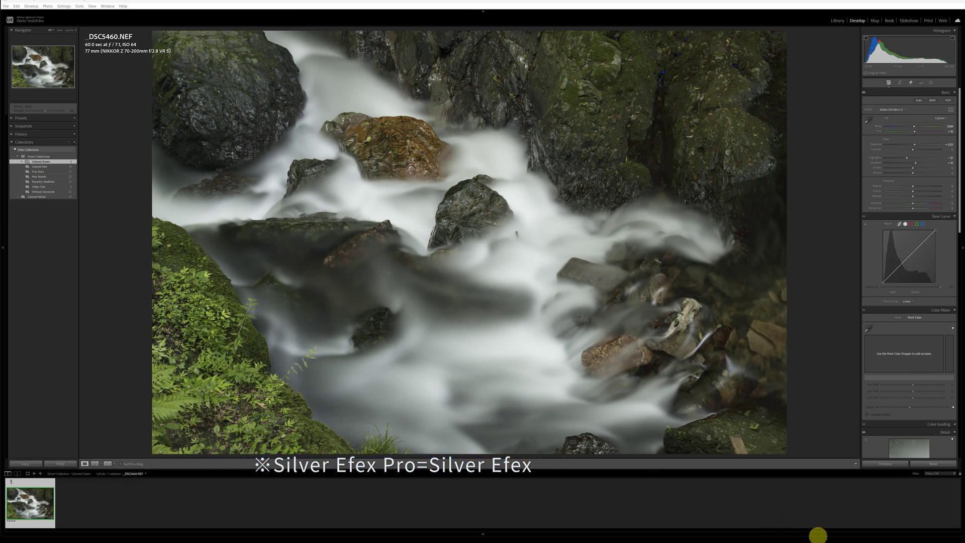
- Open a TIFF copy of _DSC5460.NEF with Lightroom adjustments in Nik 7 Silver Efex, using the ProPhoto RGB colour space
{"action": "mouse_move", "coordinate": [845, 533]}
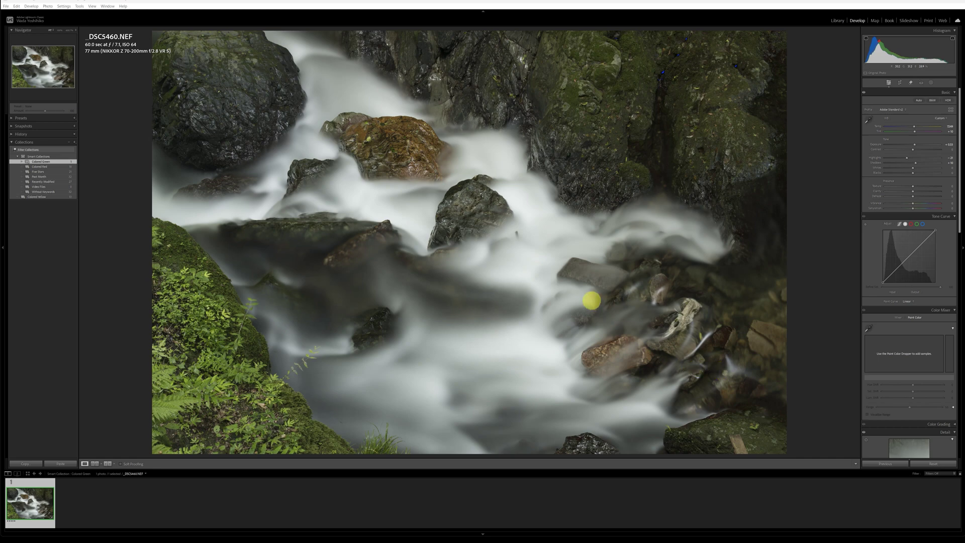
{"action": "right_click", "coordinate": [592, 300]}
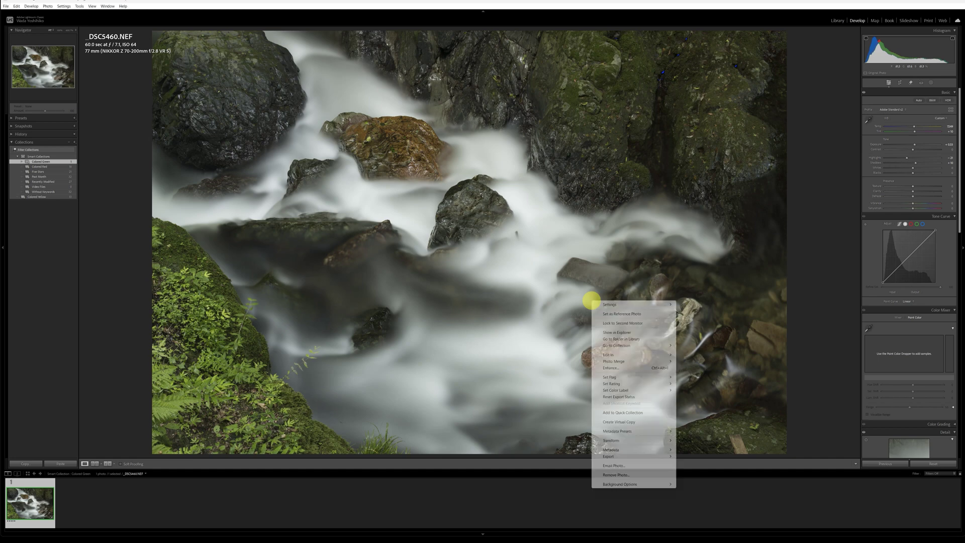
{"action": "mouse_move", "coordinate": [618, 355]}
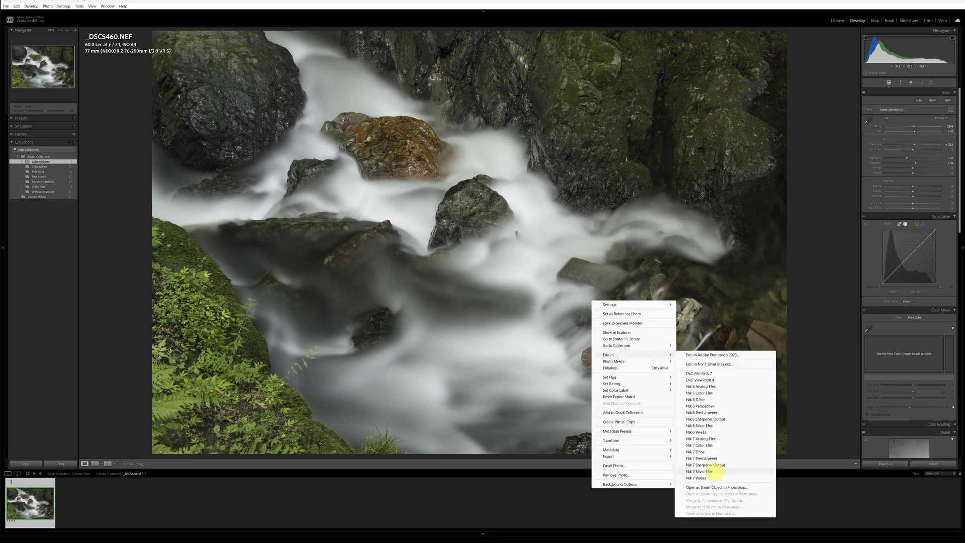
{"action": "left_click", "coordinate": [714, 471]}
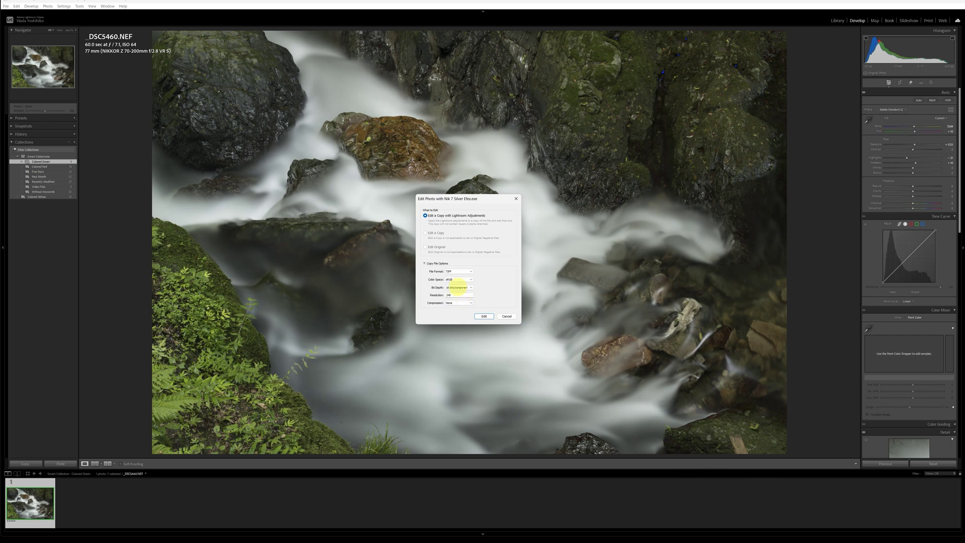
{"action": "left_click", "coordinate": [455, 279]}
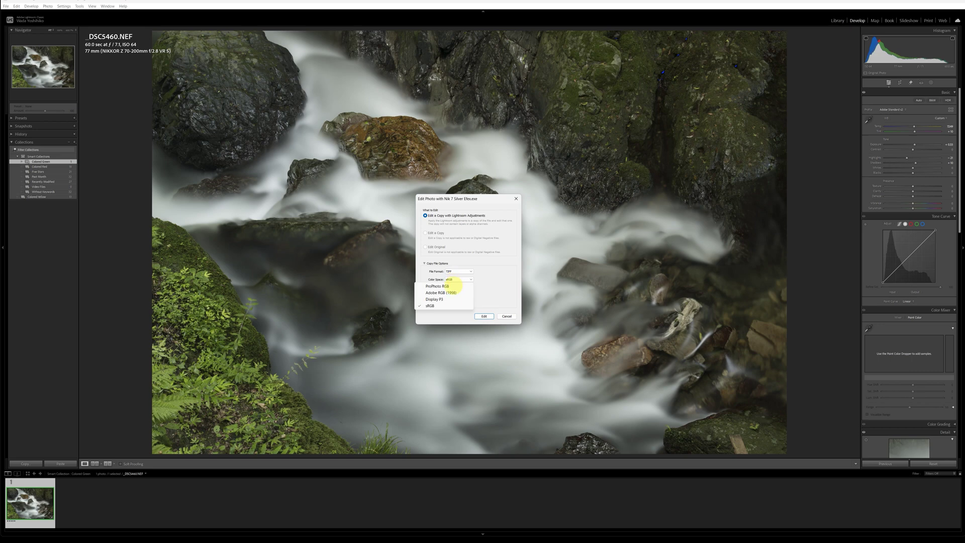
{"action": "left_click", "coordinate": [453, 285]}
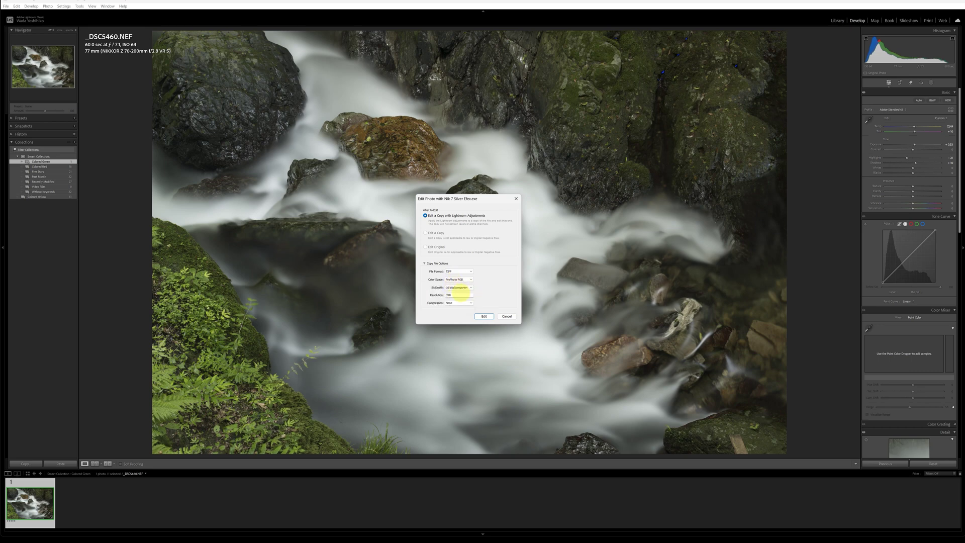
{"action": "double_click", "coordinate": [460, 295]}
{"action": "left_click", "coordinate": [482, 316]}
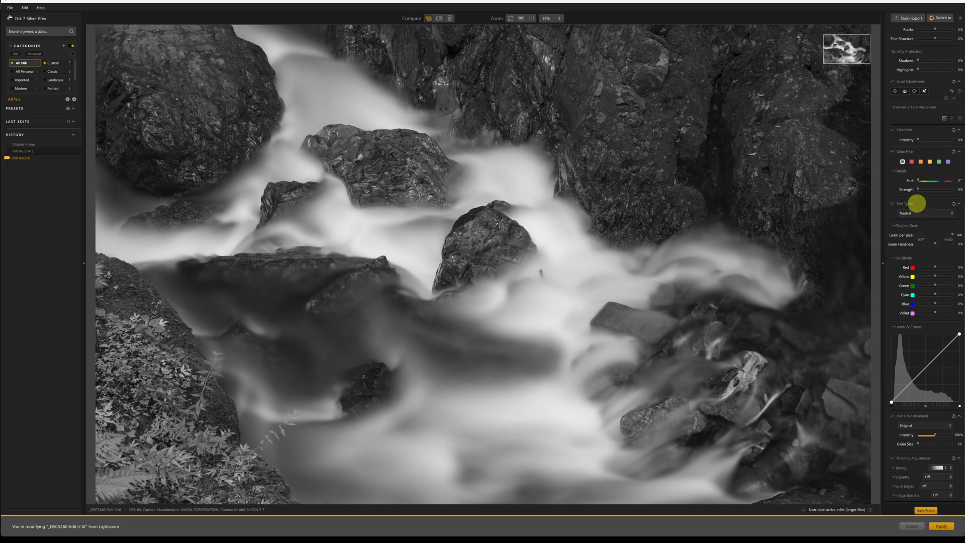
- Look through Silver Efex's global adjustments, colour filter, film type, grain and finishing settings for the stream photo
{"action": "scroll", "coordinate": [910, 325], "scroll_direction": "up", "scroll_amount": 2}
{"action": "scroll", "coordinate": [910, 324], "scroll_direction": "up", "scroll_amount": 4}
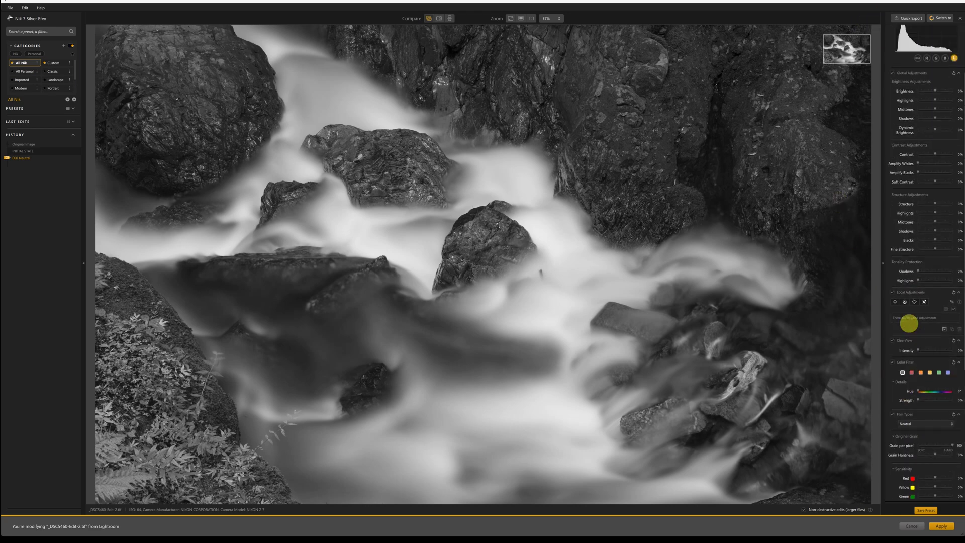
{"action": "scroll", "coordinate": [908, 324], "scroll_direction": "down", "scroll_amount": 6}
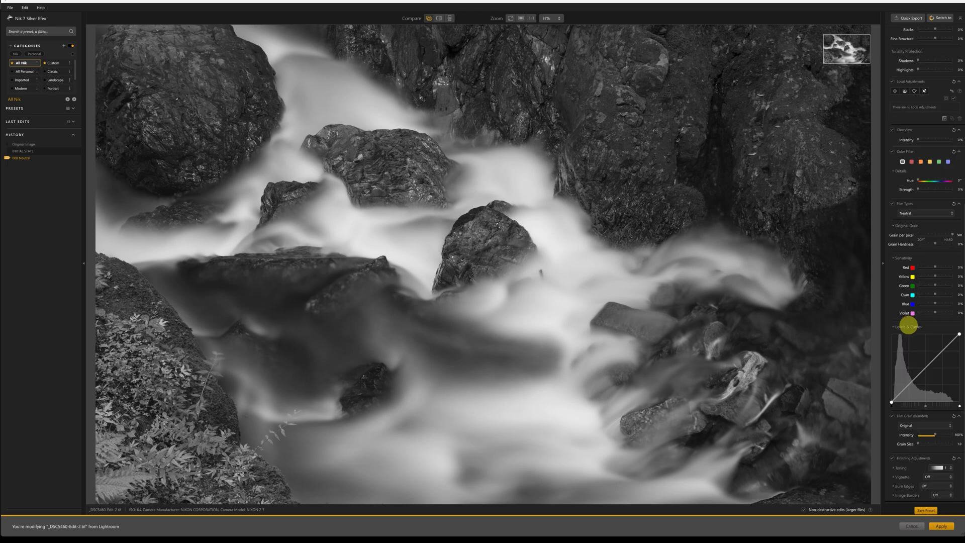
- Review the brightness, structure, colour filter, film sensitivity, curve and grain controls, along with the non-destructive edits option
{"action": "scroll", "coordinate": [908, 325], "scroll_direction": "up", "scroll_amount": 12}
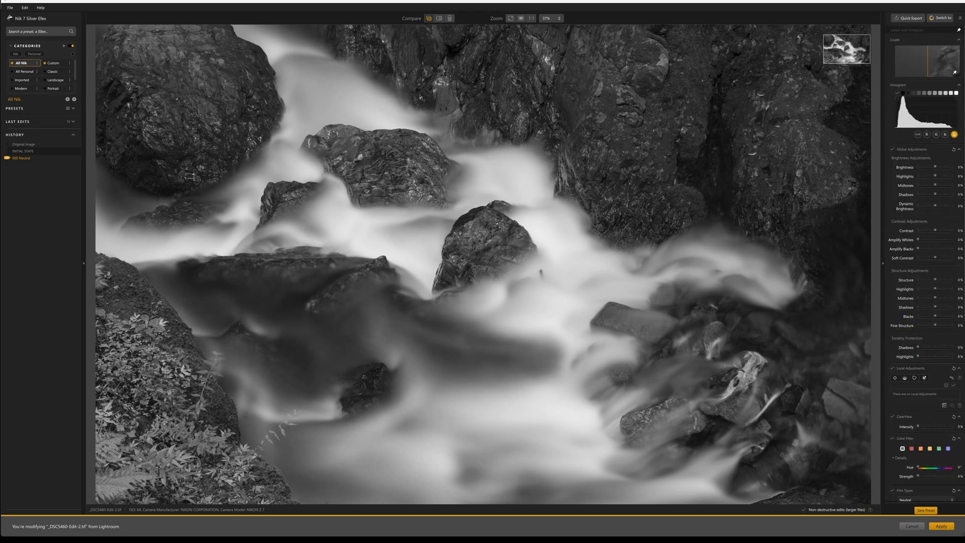
{"action": "scroll", "coordinate": [928, 372], "scroll_direction": "down", "scroll_amount": 4}
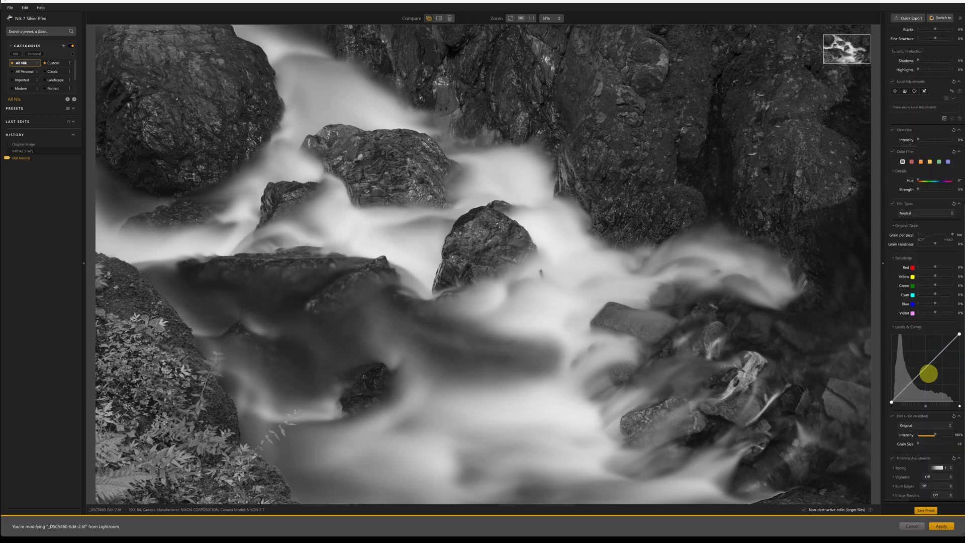
{"action": "scroll", "coordinate": [929, 372], "scroll_direction": "up", "scroll_amount": 4}
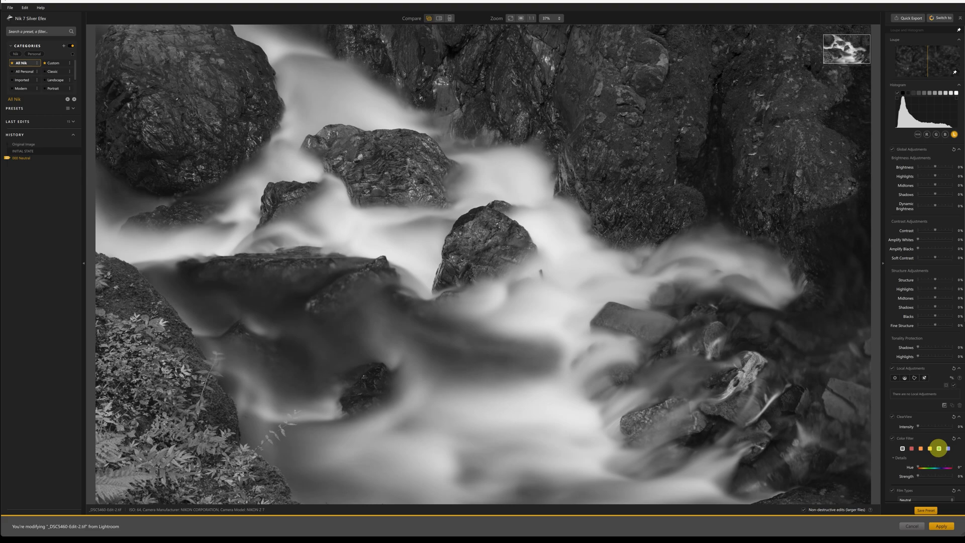
{"action": "scroll", "coordinate": [927, 400], "scroll_direction": "down", "scroll_amount": 15}
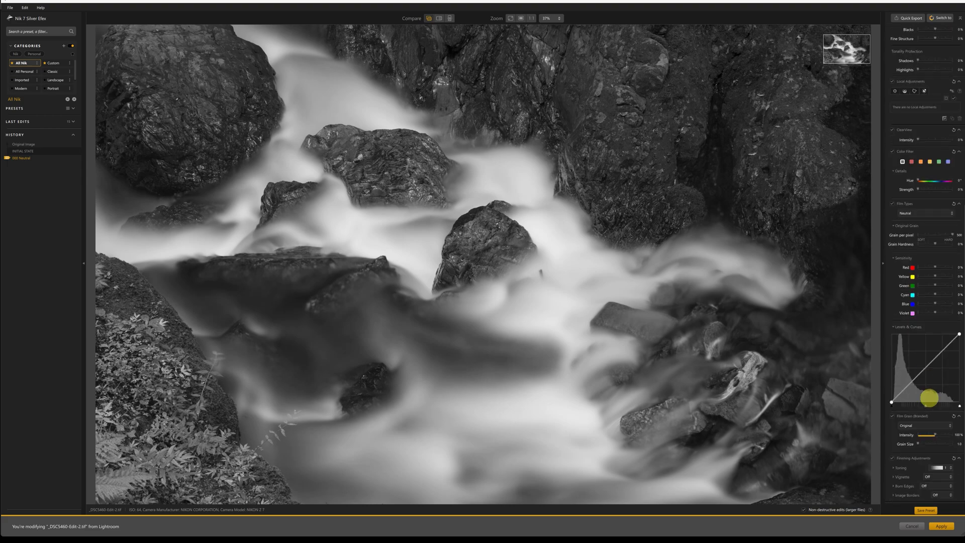
{"action": "scroll", "coordinate": [929, 397], "scroll_direction": "up", "scroll_amount": 7}
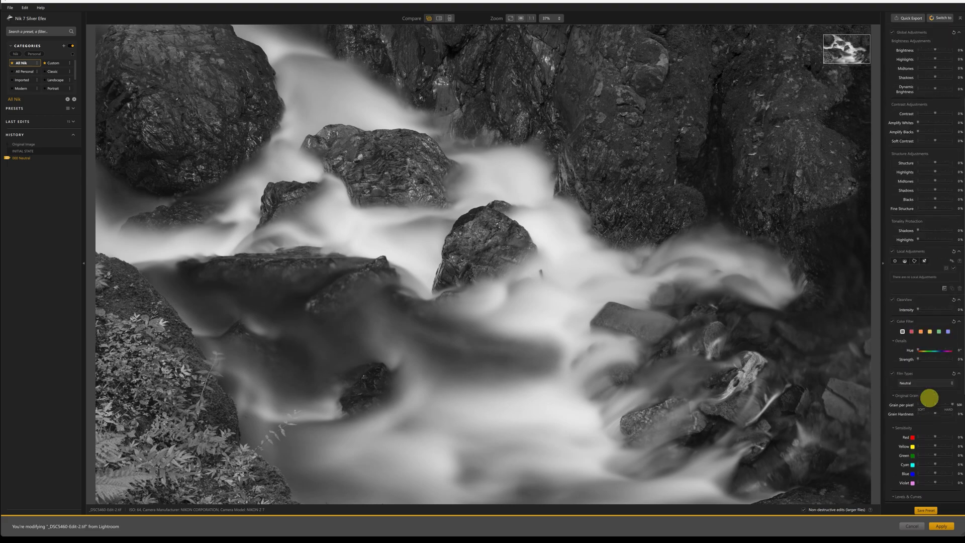
{"action": "scroll", "coordinate": [929, 398], "scroll_direction": "down", "scroll_amount": 7}
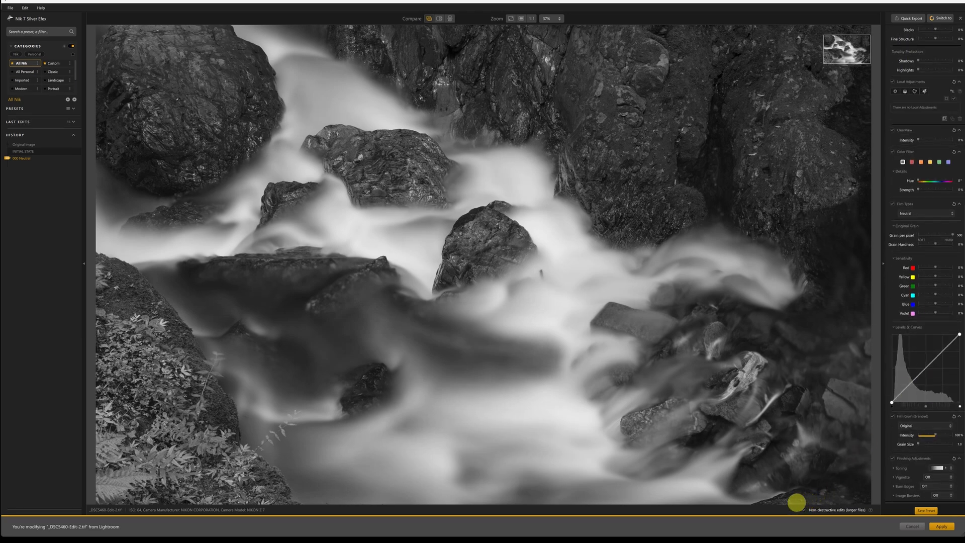
{"action": "left_click_drag", "start_coordinate": [793, 498], "coordinate": [876, 516]}
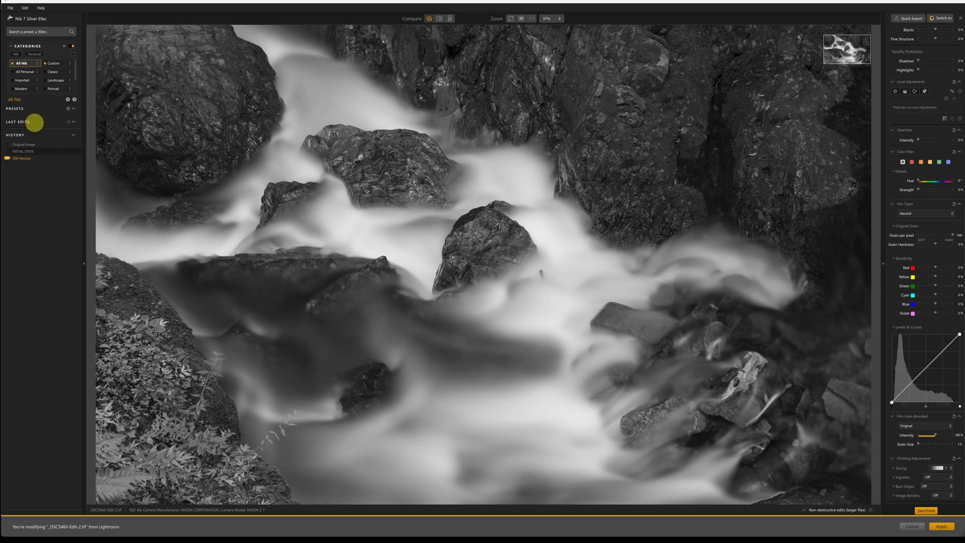
- Try the presets 001 Underexposed, 002 Overexposed, 003 High Contrast (harsh), 005 High Structure (harsh) and 006 High Structure (smooth) on the photo
{"action": "left_click", "coordinate": [33, 108]}
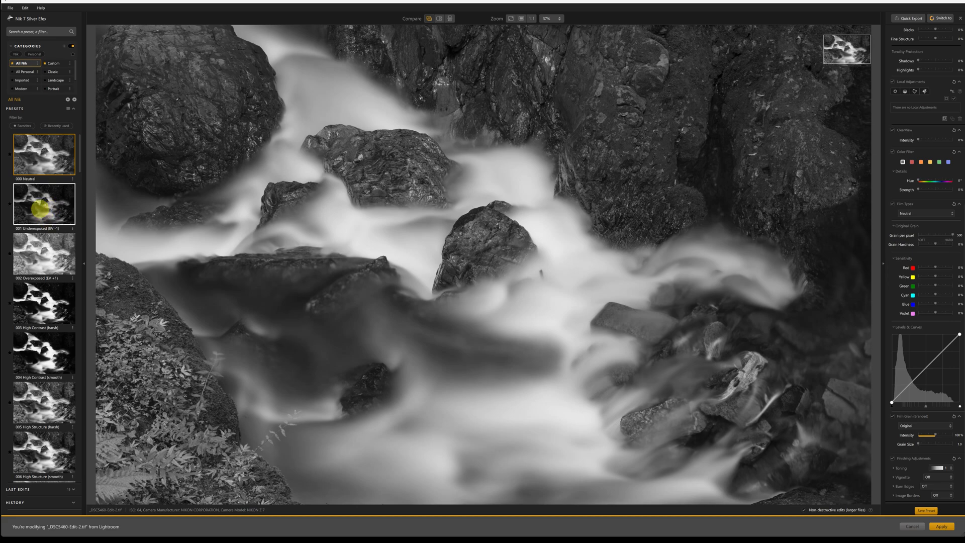
{"action": "left_click", "coordinate": [39, 207]}
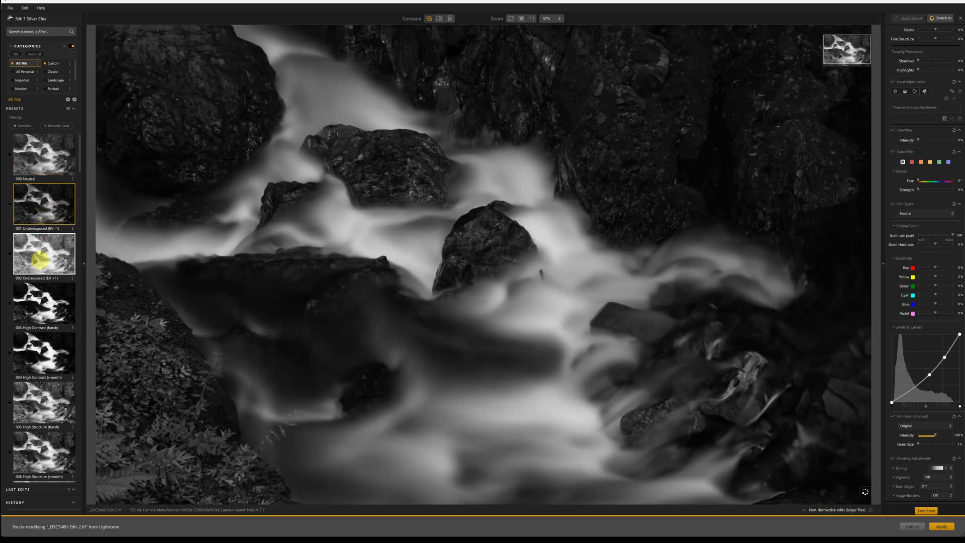
{"action": "left_click", "coordinate": [41, 260]}
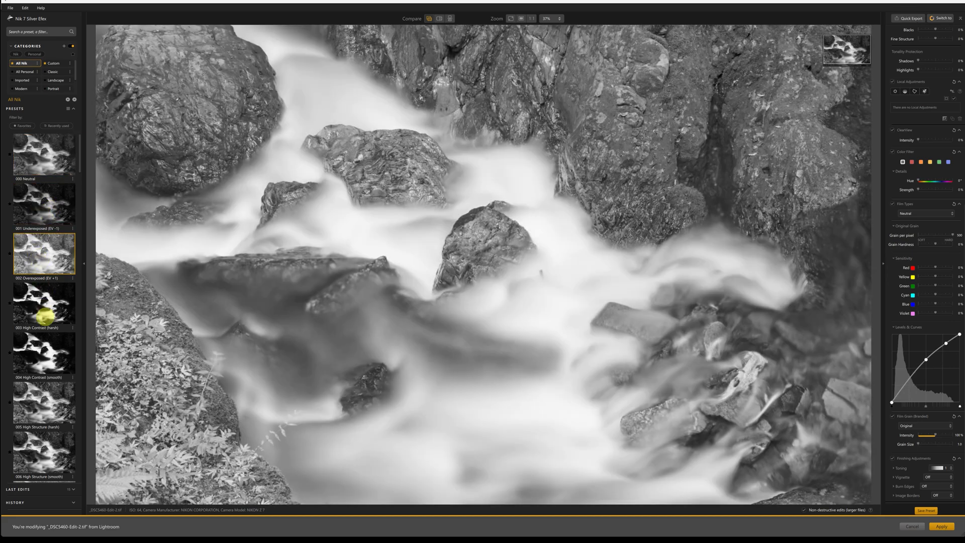
{"action": "left_click", "coordinate": [50, 298]}
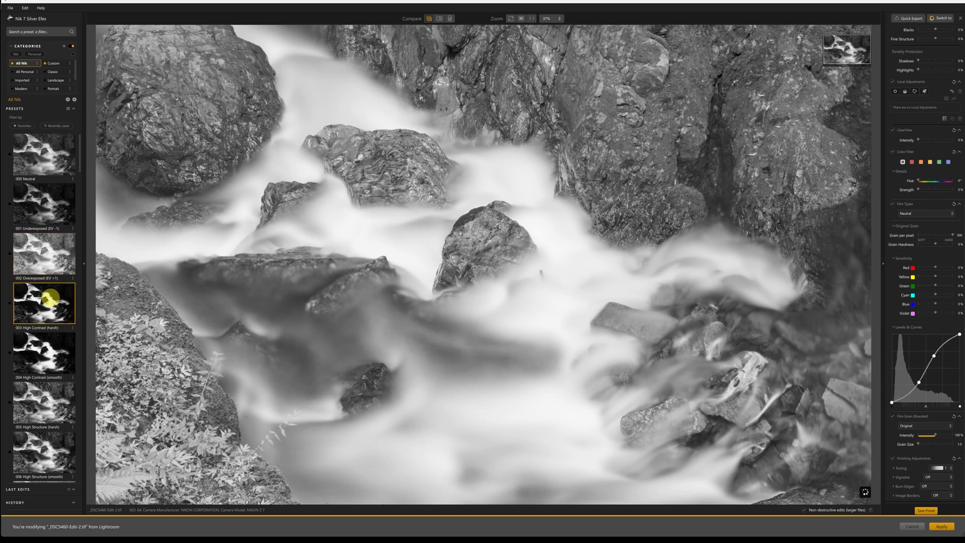
{"action": "left_click", "coordinate": [51, 397]}
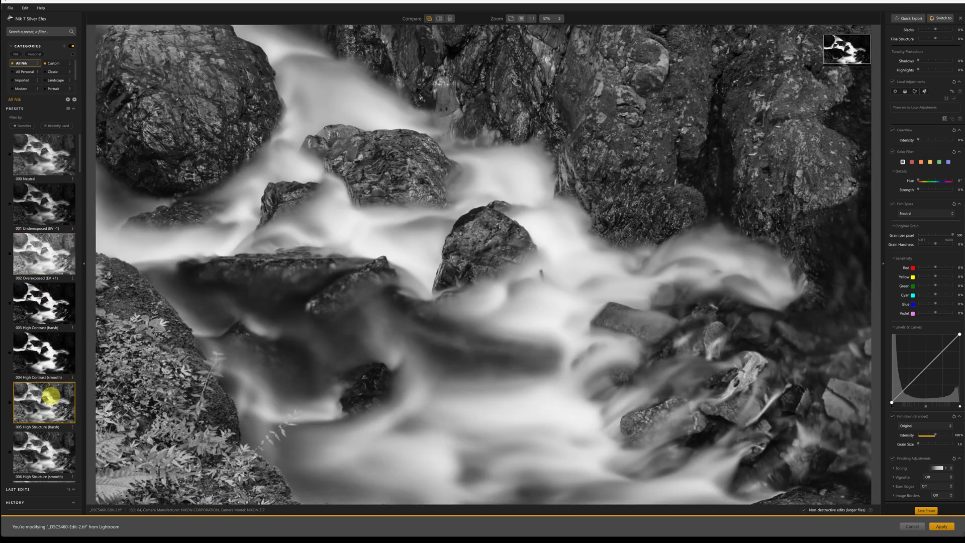
{"action": "scroll", "coordinate": [50, 396], "scroll_direction": "down", "scroll_amount": 3}
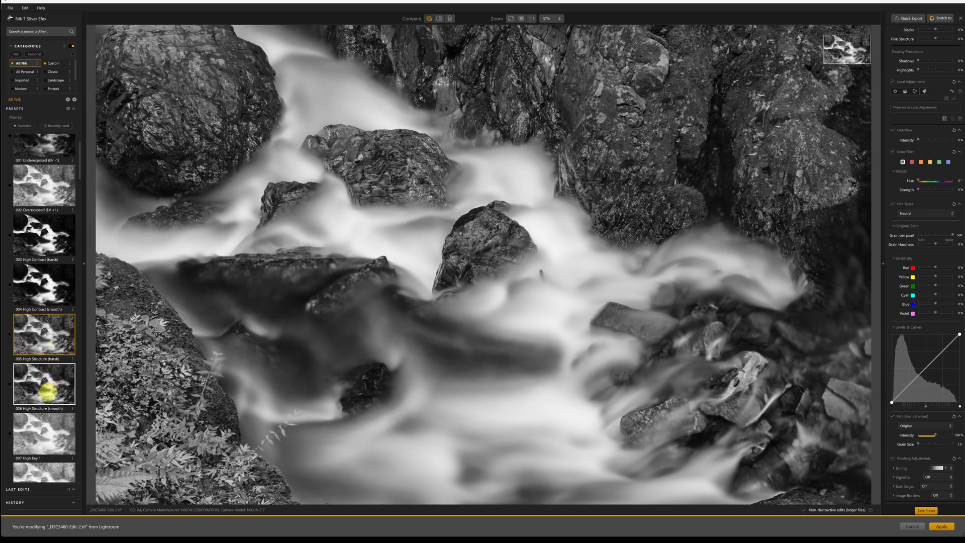
{"action": "left_click", "coordinate": [35, 384]}
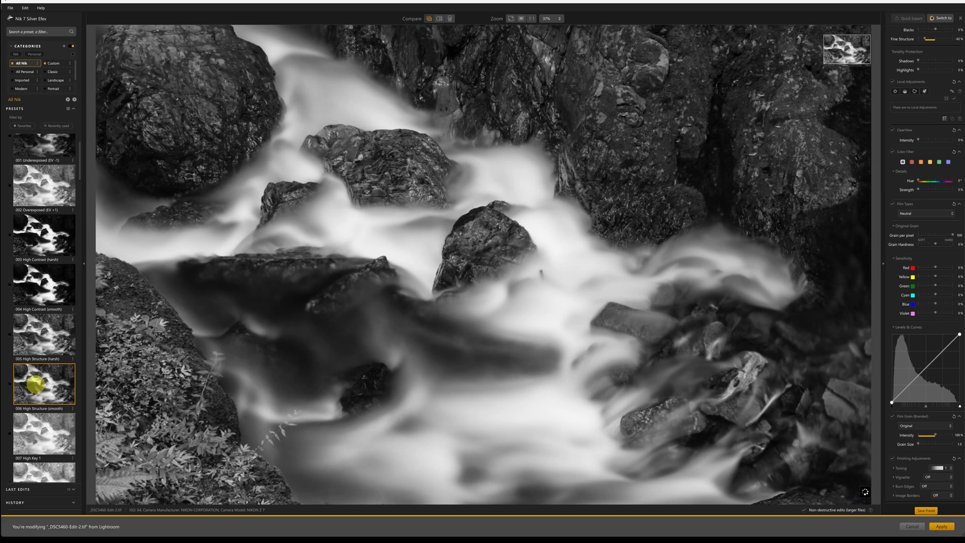
- Compare the 007 High Key 1 and 008 High Key 2 presets, and apply the 009 Low Key 1 preset
{"action": "scroll", "coordinate": [35, 385], "scroll_direction": "down", "scroll_amount": 4}
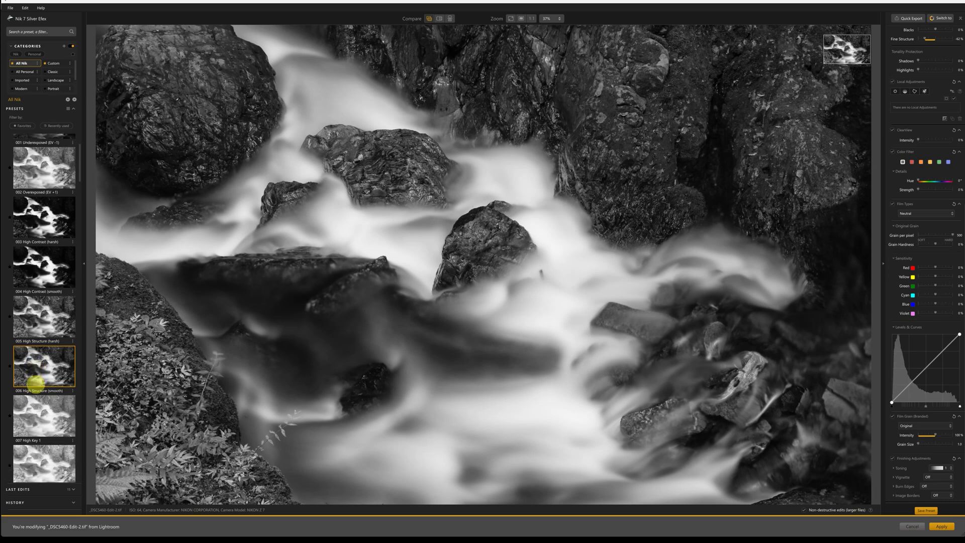
{"action": "scroll", "coordinate": [36, 384], "scroll_direction": "down", "scroll_amount": 2}
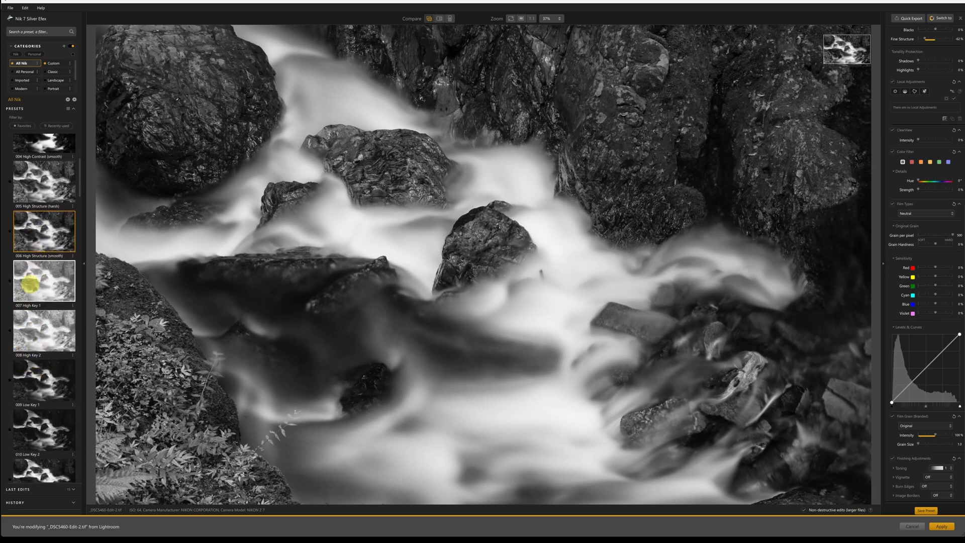
{"action": "left_click", "coordinate": [30, 283]}
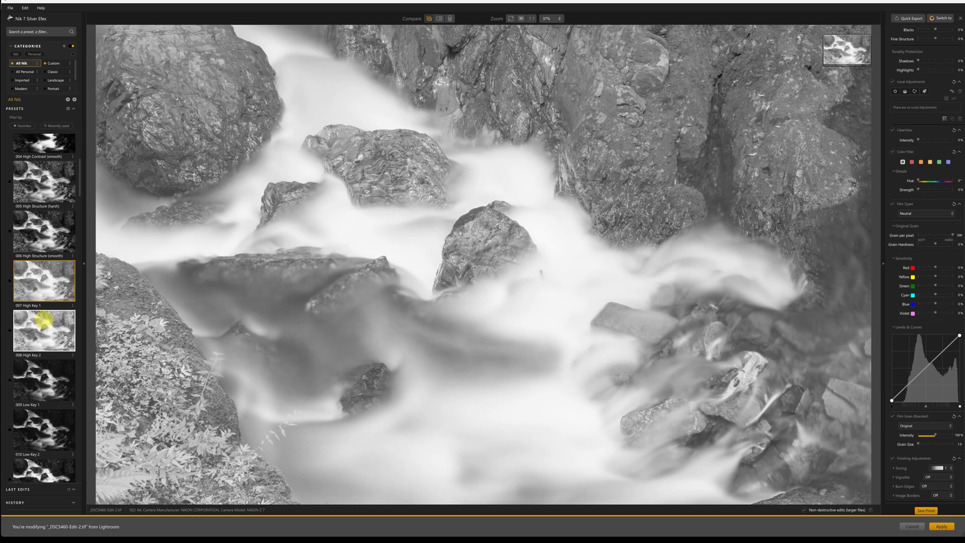
{"action": "left_click", "coordinate": [45, 321]}
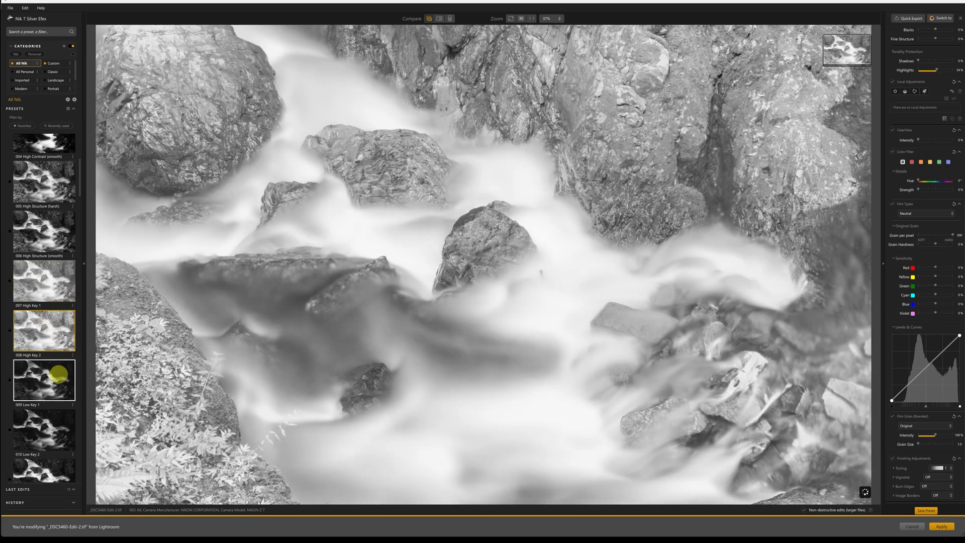
{"action": "left_click", "coordinate": [59, 375]}
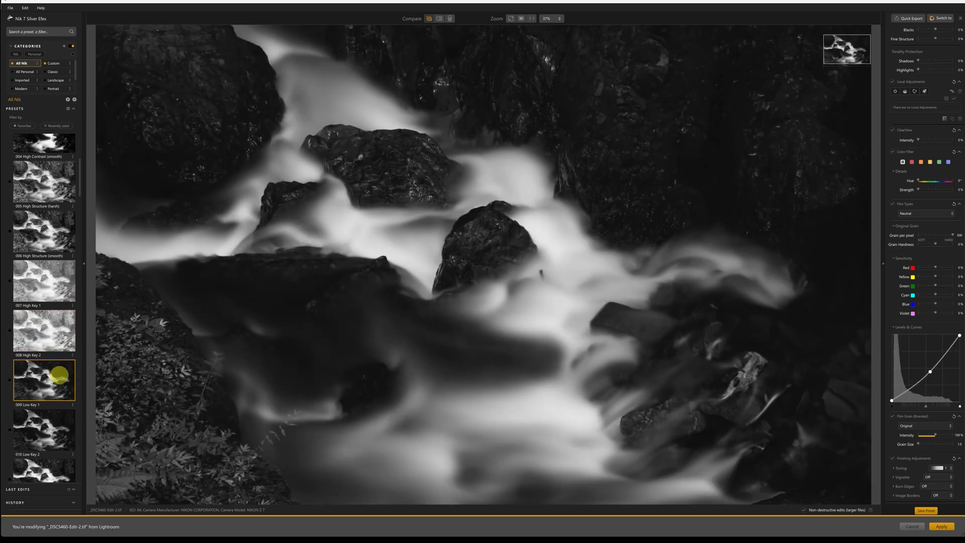
{"action": "scroll", "coordinate": [59, 374], "scroll_direction": "down", "scroll_amount": 2}
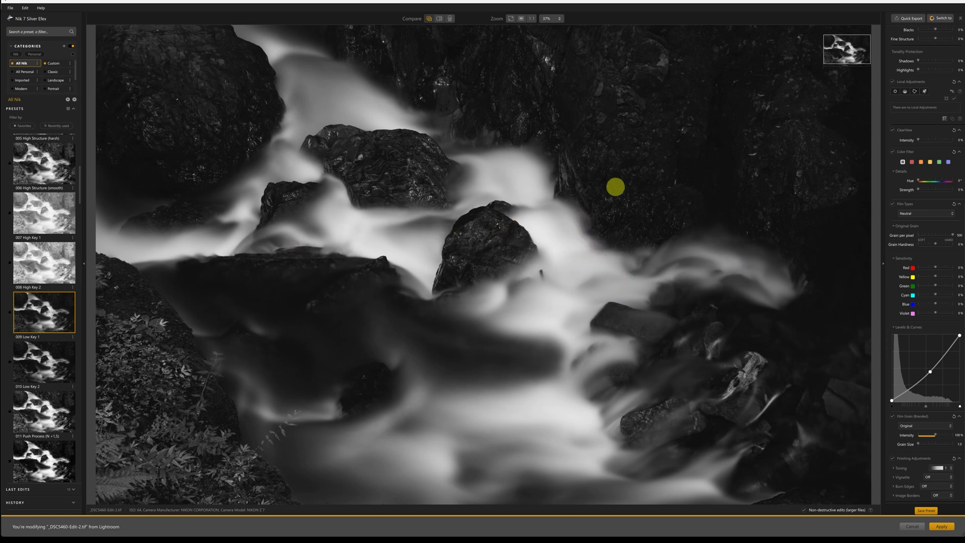
- Check which areas of the photo fall into the darkest tonal zones using the histogram's zone overlay
{"action": "scroll", "coordinate": [948, 158], "scroll_direction": "up", "scroll_amount": 10}
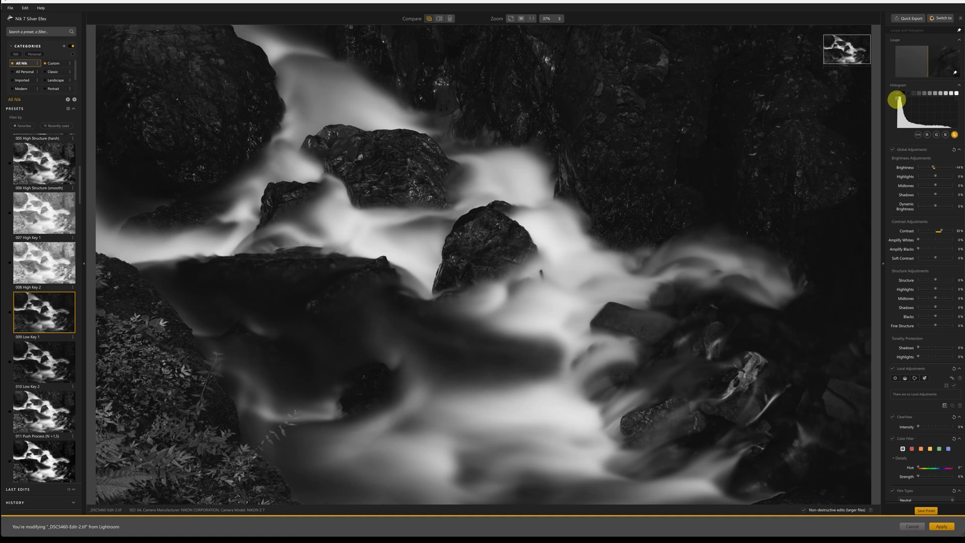
{"action": "left_click", "coordinate": [903, 98]}
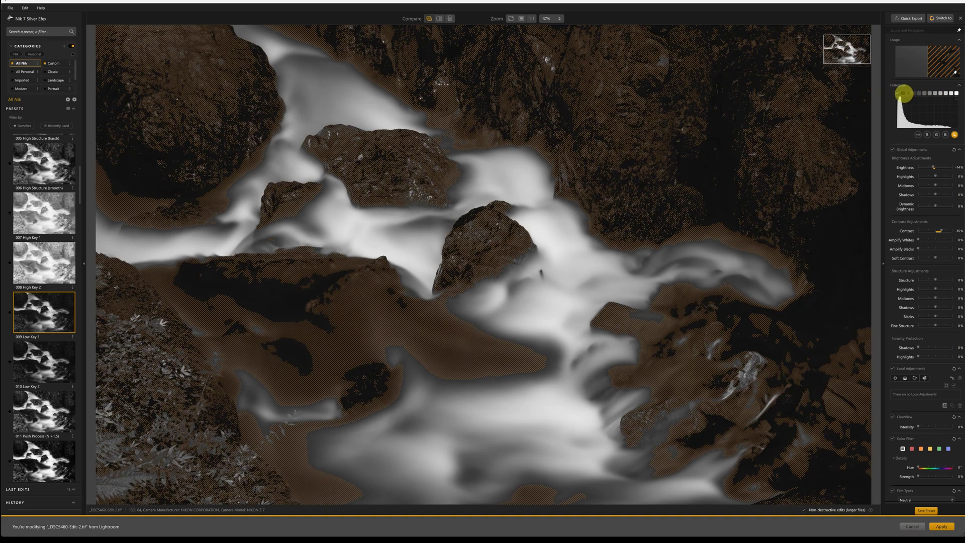
{"action": "left_click", "coordinate": [904, 95]}
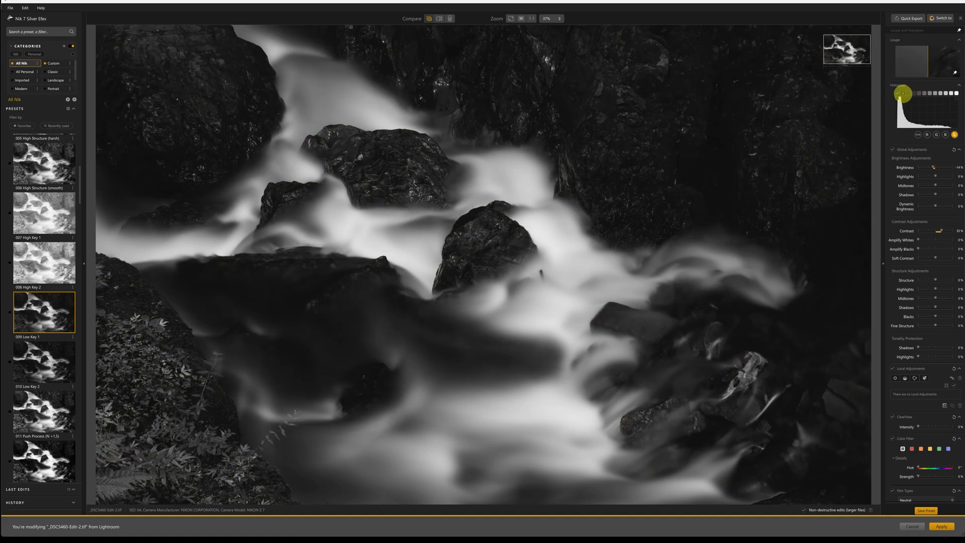
{"action": "left_click", "coordinate": [909, 94]}
- Remove the middle point from the Levels & Curves line to make it straight, and check the whole photo
{"action": "scroll", "coordinate": [909, 191], "scroll_direction": "down", "scroll_amount": 6}
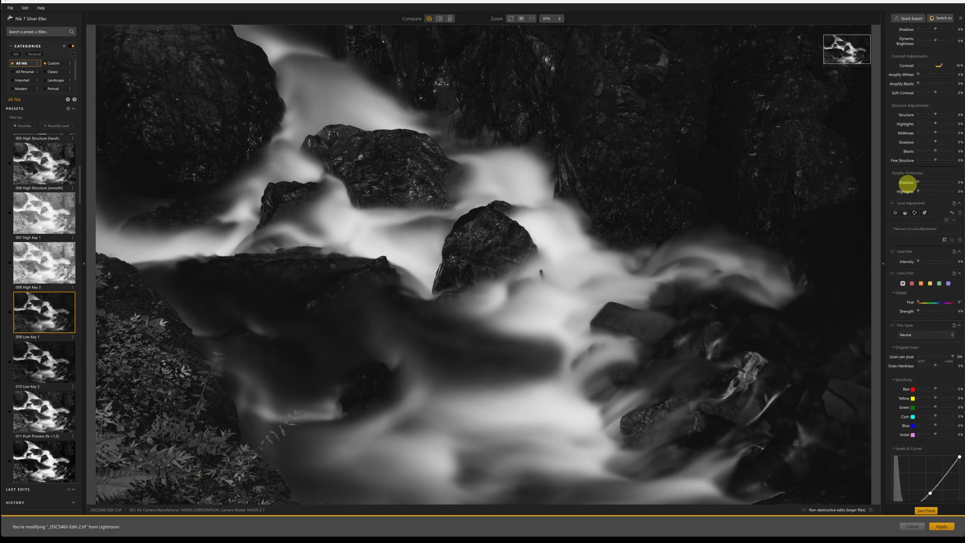
{"action": "scroll", "coordinate": [908, 184], "scroll_direction": "down", "scroll_amount": 1}
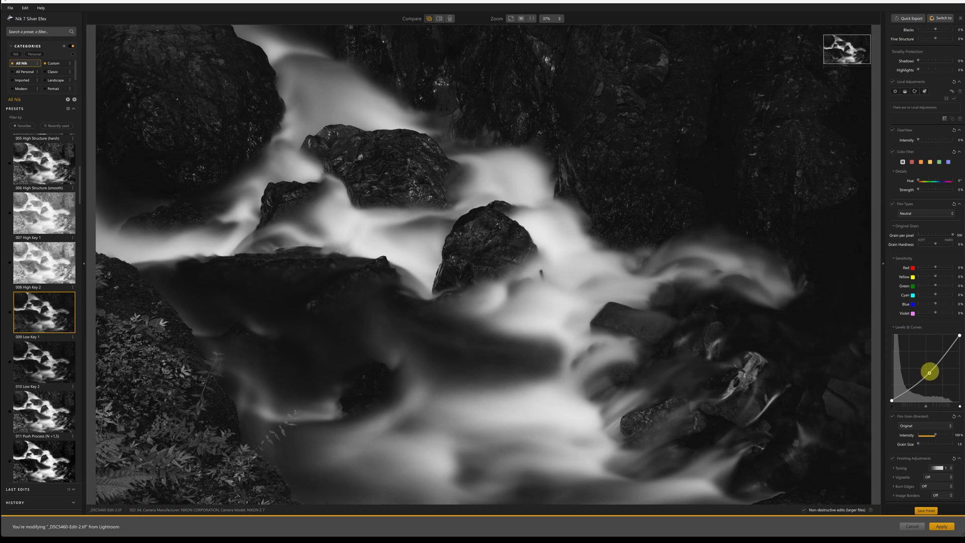
{"action": "left_click_drag", "start_coordinate": [931, 371], "coordinate": [929, 369]}
{"action": "double_click", "coordinate": [928, 370]}
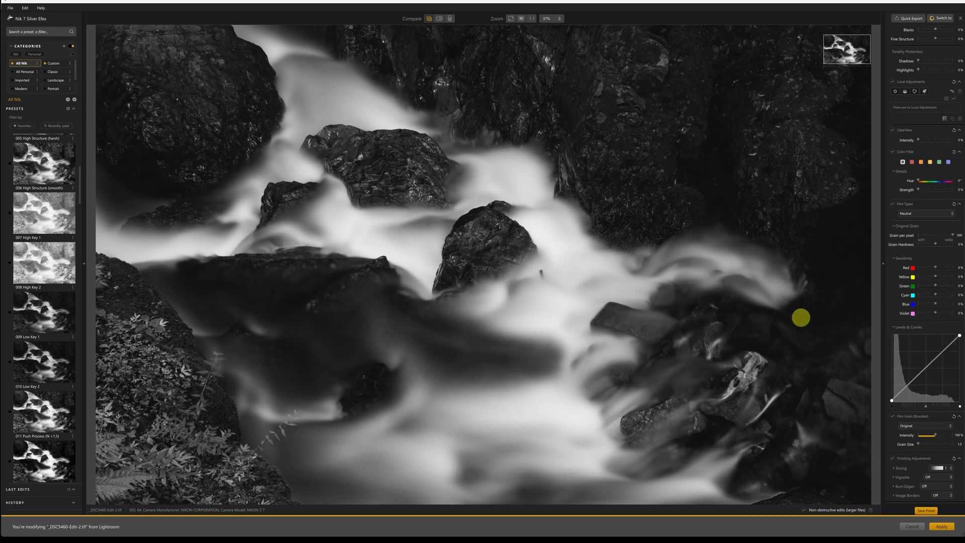
{"action": "scroll", "coordinate": [801, 317], "scroll_direction": "up", "scroll_amount": 2}
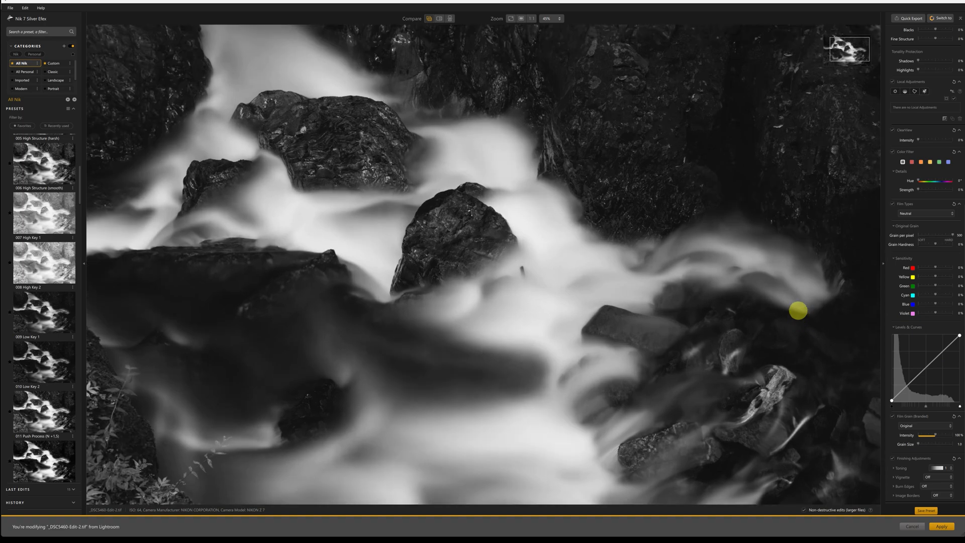
{"action": "scroll", "coordinate": [789, 303], "scroll_direction": "down", "scroll_amount": 3}
{"action": "scroll", "coordinate": [787, 296], "scroll_direction": "up", "scroll_amount": 1}
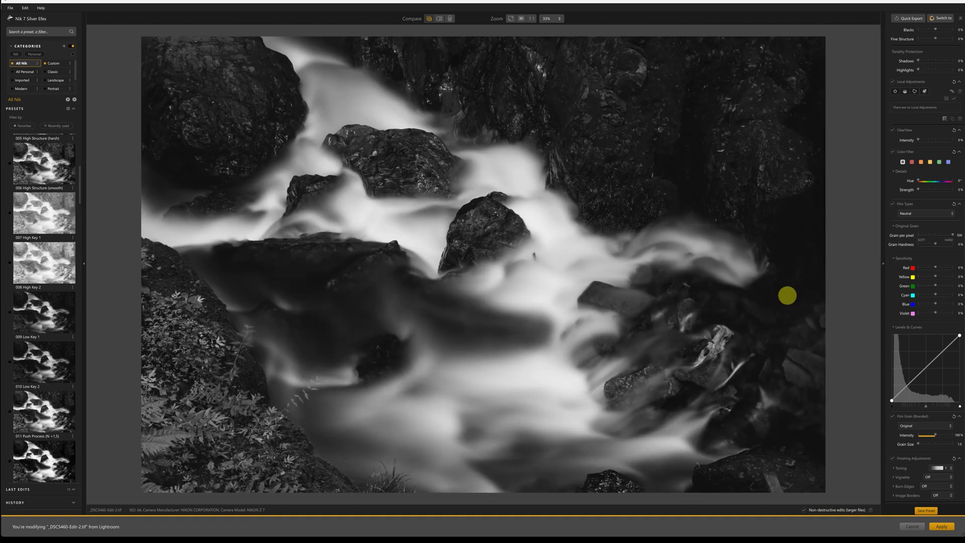
- Set the global Structure adjustment to 42%
{"action": "scroll", "coordinate": [939, 67], "scroll_direction": "up", "scroll_amount": 5}
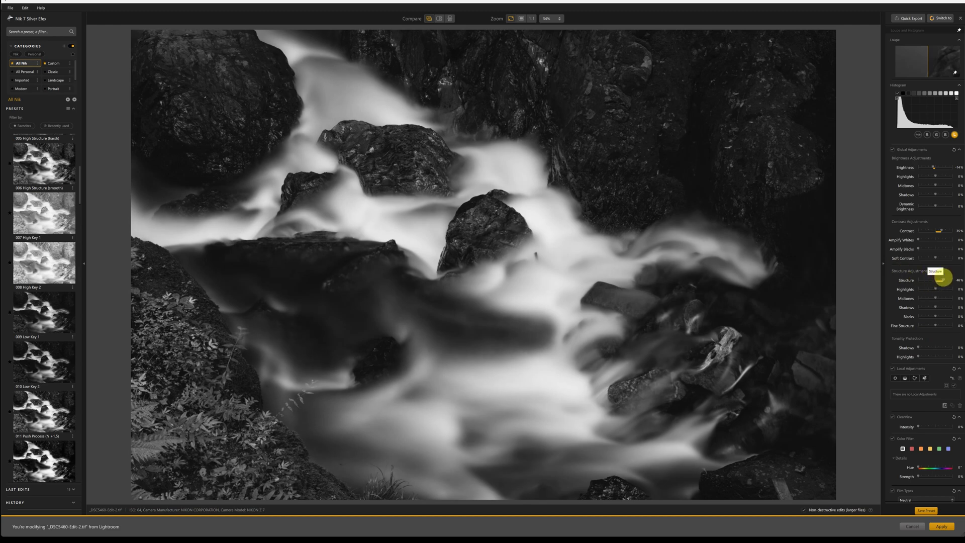
{"action": "left_click_drag", "start_coordinate": [942, 278], "coordinate": [946, 278]}
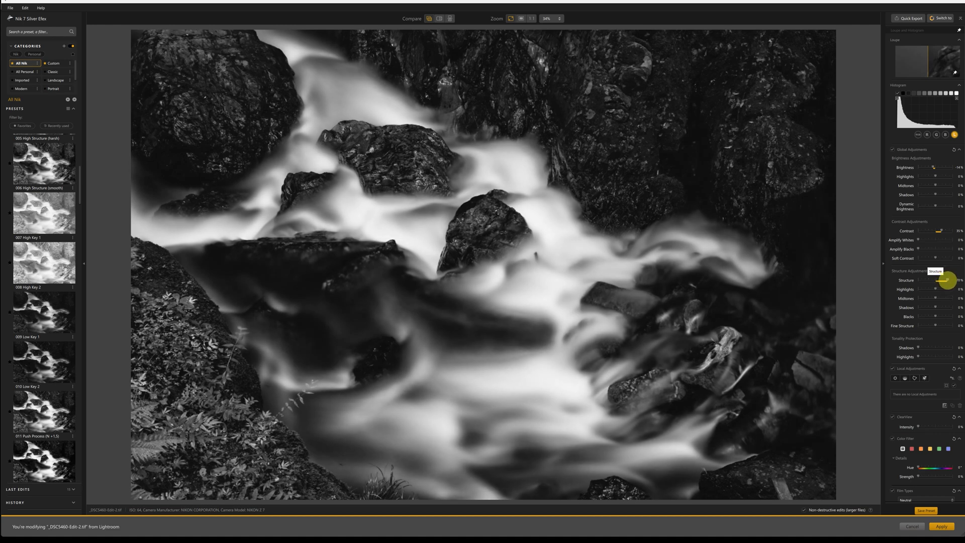
{"action": "left_click_drag", "start_coordinate": [948, 280], "coordinate": [945, 281]}
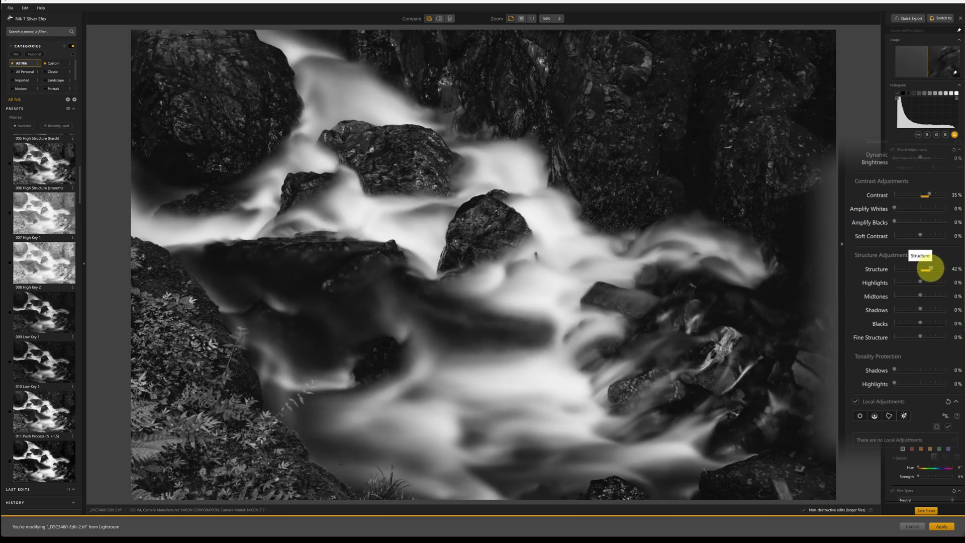
- Set structure Blacks to 27% and Fine Structure to 62%, keep Midtones and Shadows at 0%, and raise structure Highlights and overall Structure
{"action": "mouse_move", "coordinate": [921, 282]}
{"action": "left_mouse_down"}
{"action": "mouse_move", "coordinate": [937, 282]}
{"action": "mouse_move", "coordinate": [936, 308]}
{"action": "mouse_move", "coordinate": [925, 311]}
{"action": "mouse_move", "coordinate": [939, 341]}
{"action": "mouse_move", "coordinate": [926, 337]}
{"action": "mouse_move", "coordinate": [942, 282]}
{"action": "mouse_move", "coordinate": [927, 282]}
{"action": "left_mouse_up"}
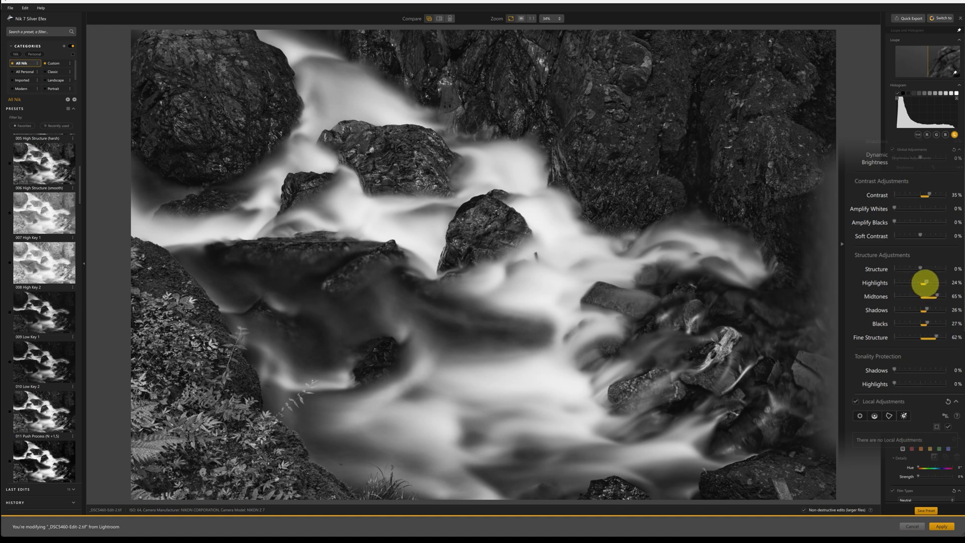
{"action": "left_click_drag", "start_coordinate": [925, 283], "coordinate": [928, 309]}
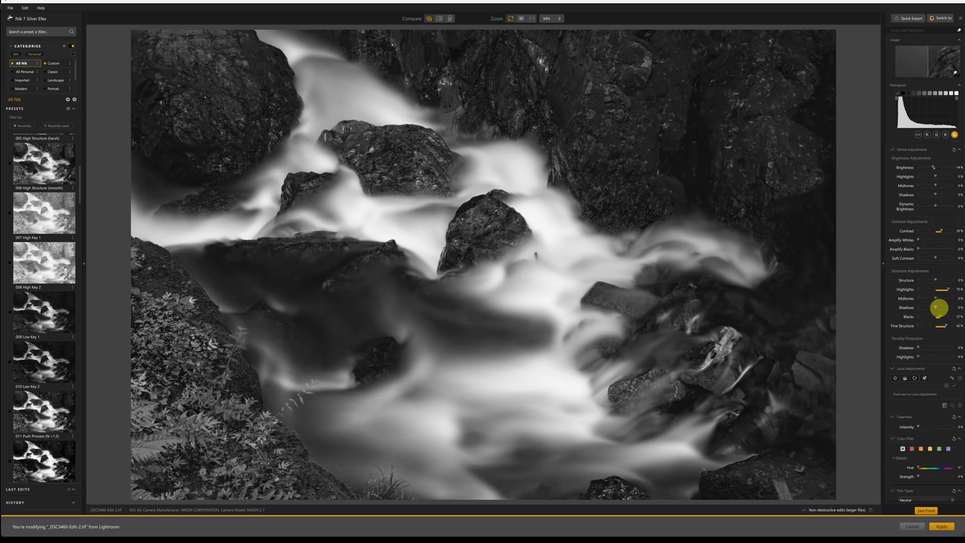
{"action": "left_click_drag", "start_coordinate": [936, 280], "coordinate": [940, 280]}
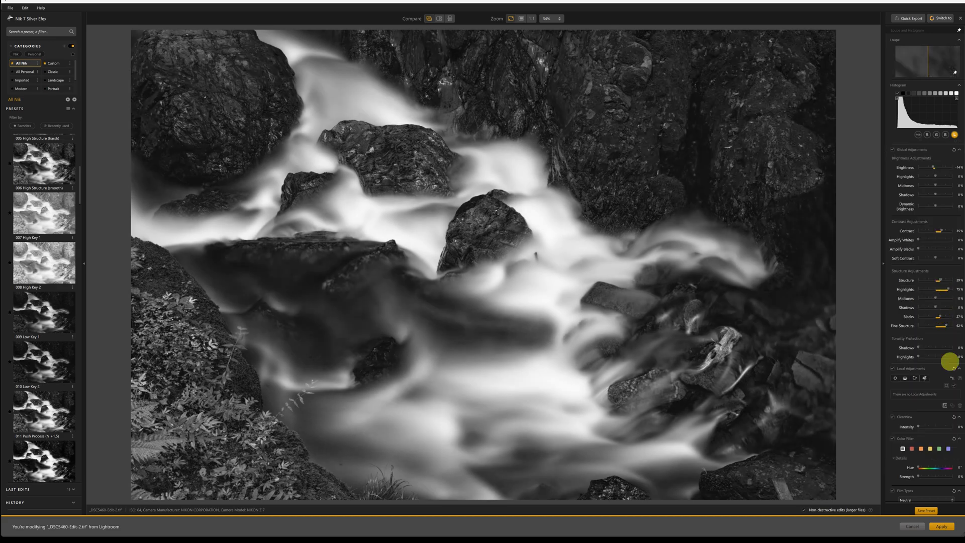
{"action": "scroll", "coordinate": [928, 350], "scroll_direction": "down", "scroll_amount": 6}
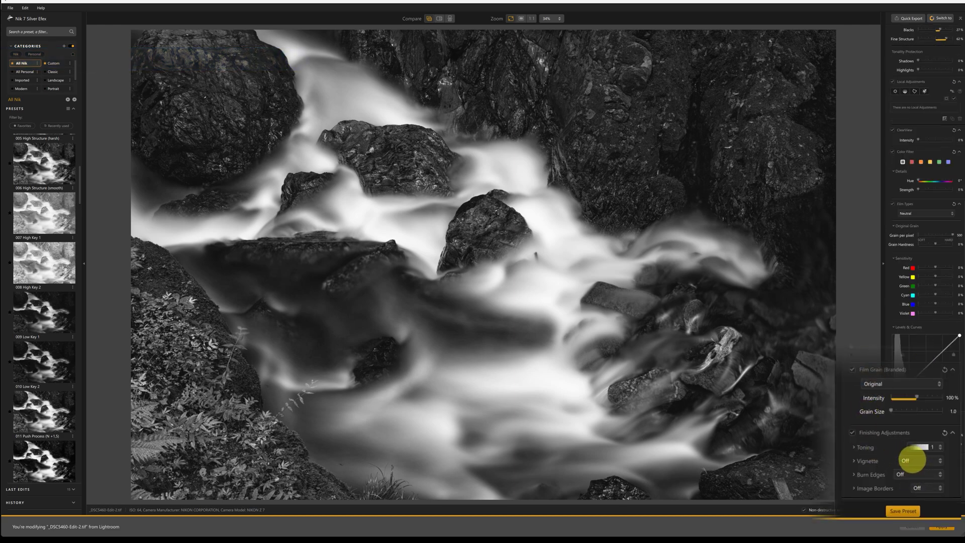
- Add a Lens Falloff 2 vignette with the amount at about -6%, then compare the photo without and with Finishing Adjustments
{"action": "left_click", "coordinate": [905, 461]}
{"action": "left_click", "coordinate": [914, 419]}
{"action": "left_click_drag", "start_coordinate": [912, 417], "coordinate": [919, 417]}
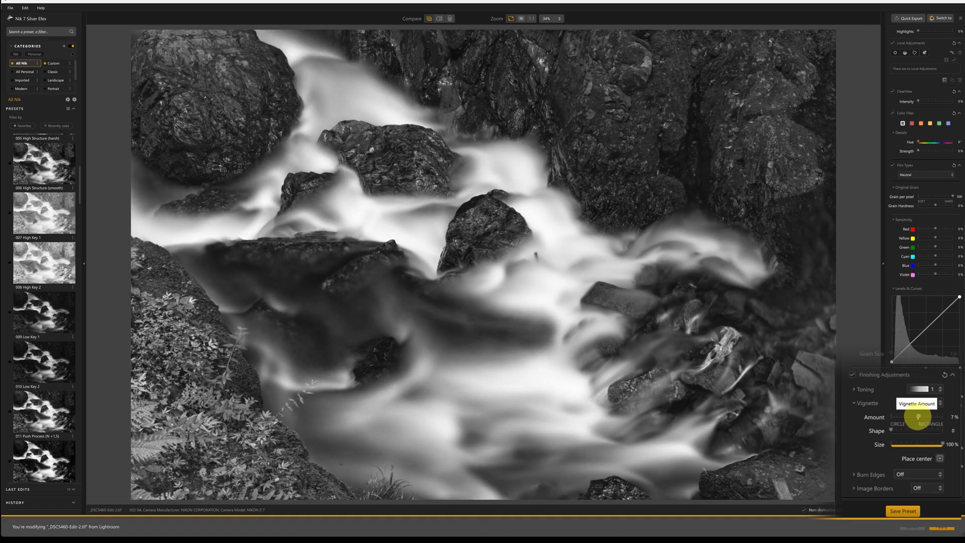
{"action": "left_click_drag", "start_coordinate": [918, 417], "coordinate": [917, 417]}
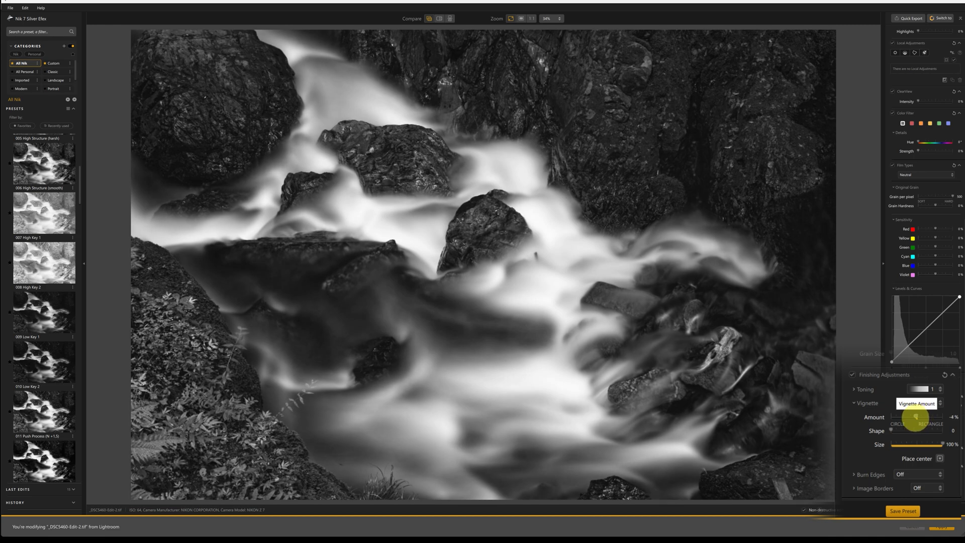
{"action": "left_click_drag", "start_coordinate": [916, 417], "coordinate": [916, 416]}
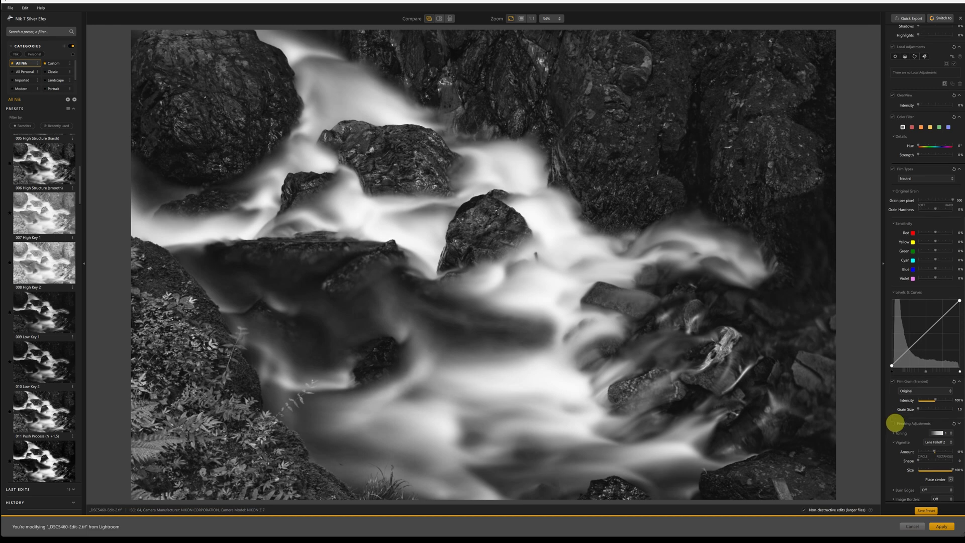
{"action": "left_click", "coordinate": [895, 423]}
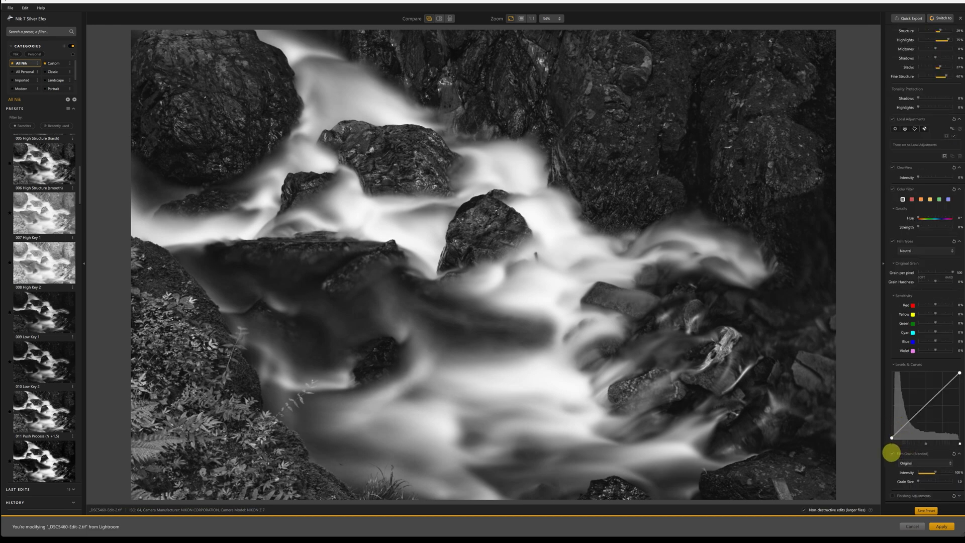
{"action": "left_click", "coordinate": [891, 495]}
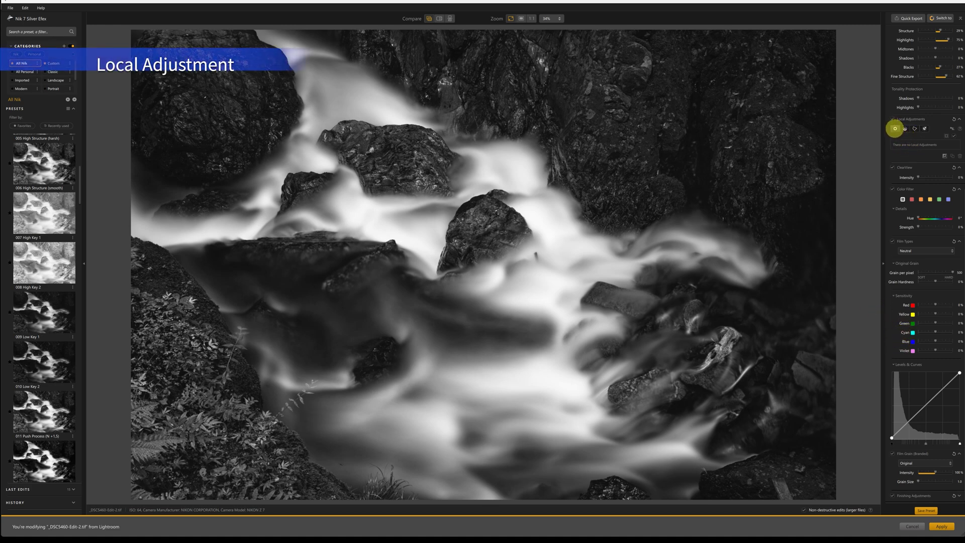
- Place a control point on the bright driftwood among the lower-right rocks and fine-tune its position using the mask preview
{"action": "left_click", "coordinate": [895, 129]}
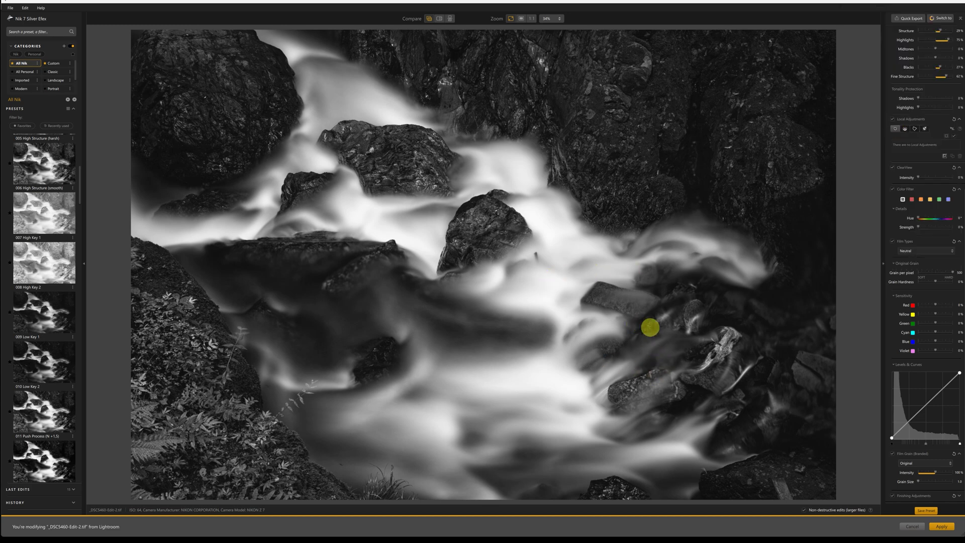
{"action": "left_click", "coordinate": [659, 343]}
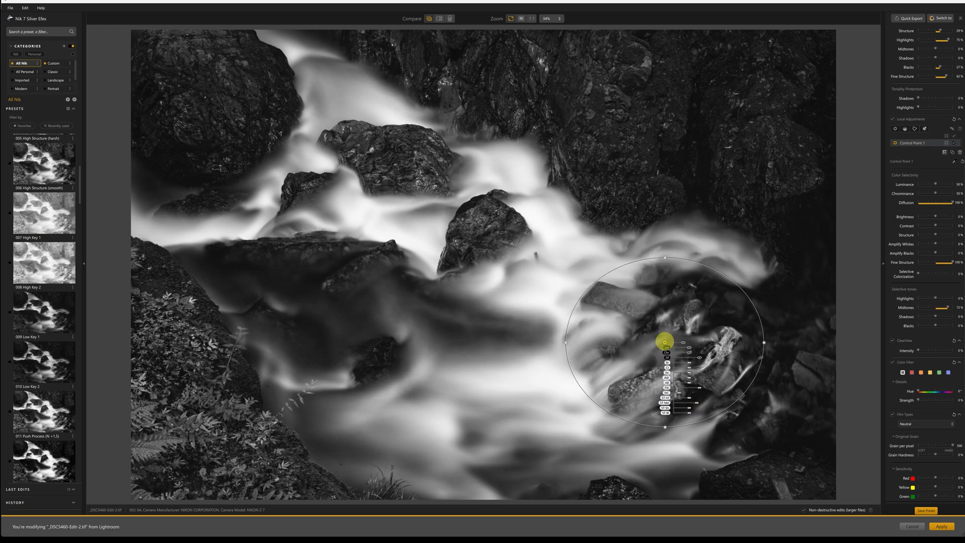
{"action": "left_click_drag", "start_coordinate": [665, 342], "coordinate": [712, 360]}
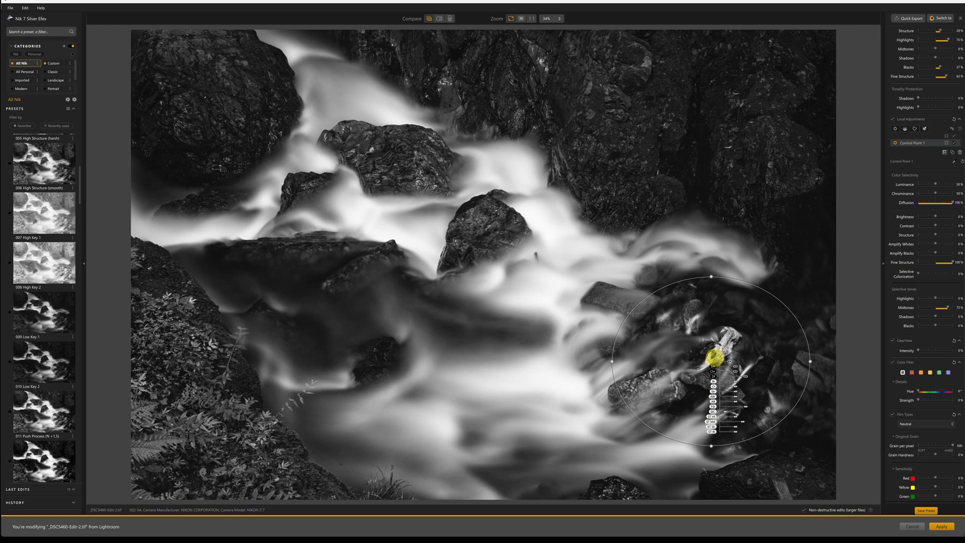
{"action": "left_click_drag", "start_coordinate": [708, 358], "coordinate": [709, 355]}
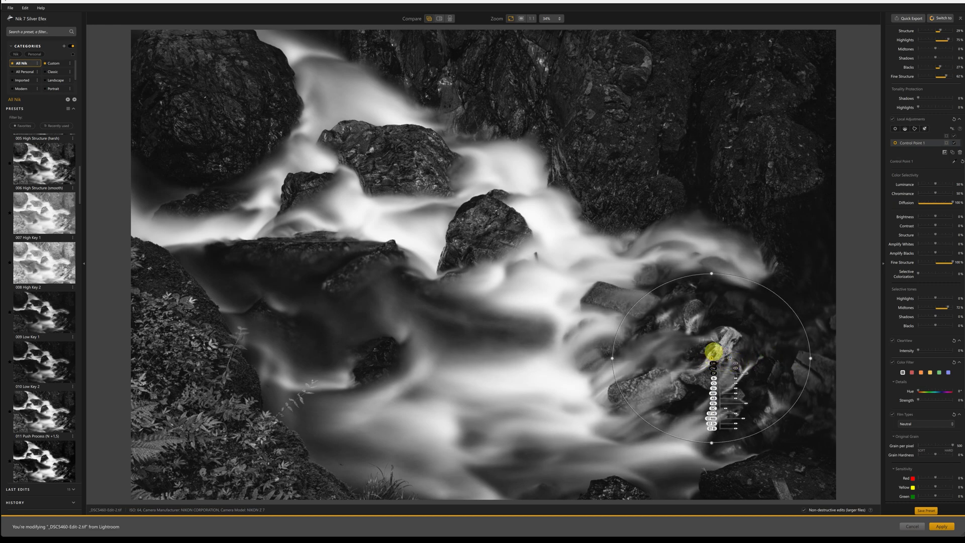
{"action": "mouse_move", "coordinate": [712, 358]}
{"action": "left_mouse_down"}
{"action": "mouse_move", "coordinate": [708, 350]}
{"action": "mouse_move", "coordinate": [725, 347]}
{"action": "mouse_move", "coordinate": [724, 358]}
{"action": "mouse_move", "coordinate": [714, 356]}
{"action": "mouse_move", "coordinate": [718, 349]}
{"action": "left_mouse_up"}
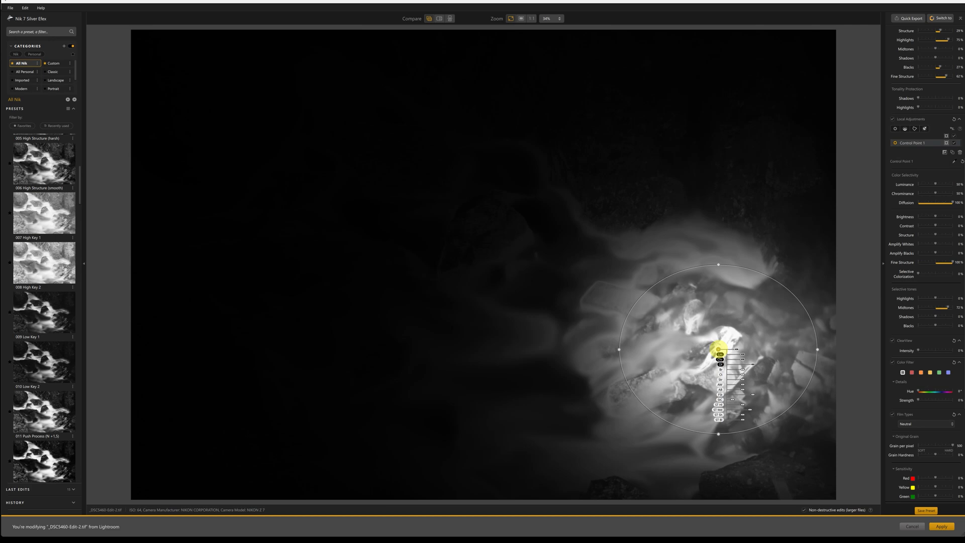
{"action": "left_click_drag", "start_coordinate": [719, 349], "coordinate": [725, 340]}
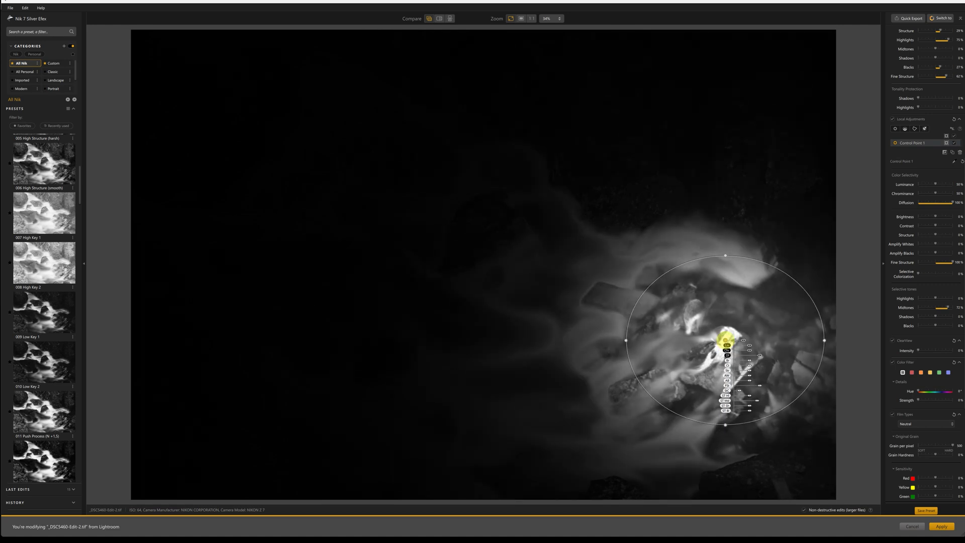
{"action": "left_click_drag", "start_coordinate": [725, 340], "coordinate": [726, 340]}
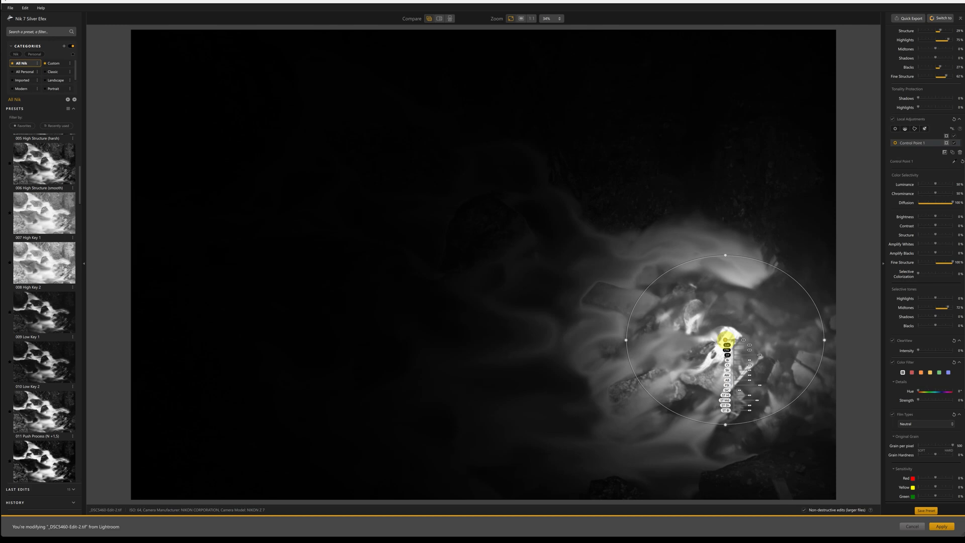
{"action": "left_click_drag", "start_coordinate": [725, 341], "coordinate": [726, 341]}
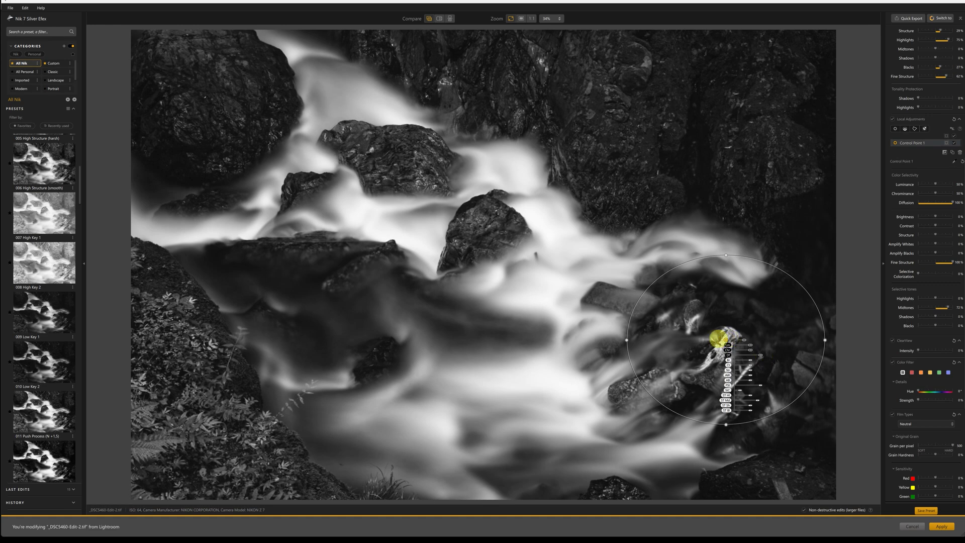
- Duplicate the control point onto the central rock, shrink its radius to fit the rock, and fine-tune its position with the mask preview
{"action": "left_click_drag", "start_coordinate": [727, 342], "coordinate": [481, 214]}
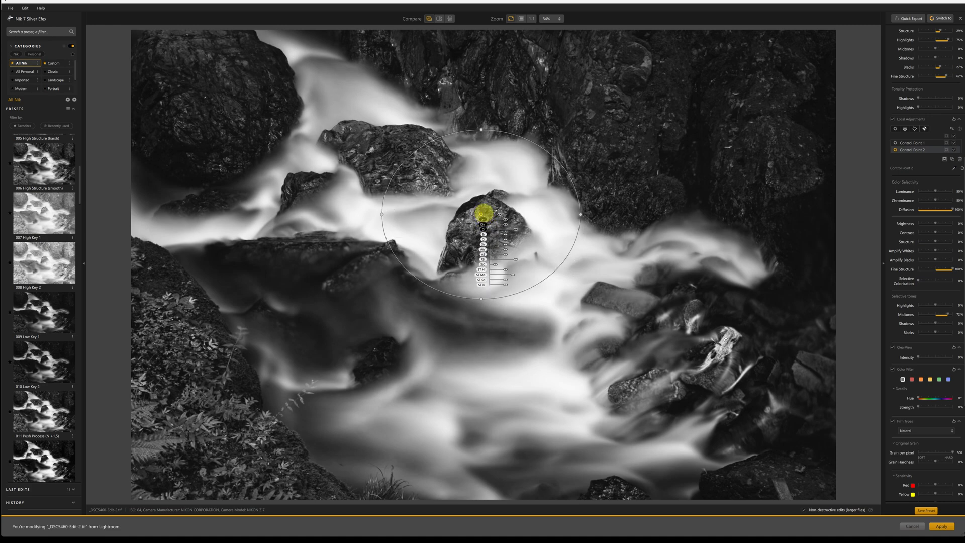
{"action": "left_click_drag", "start_coordinate": [382, 215], "coordinate": [429, 214]}
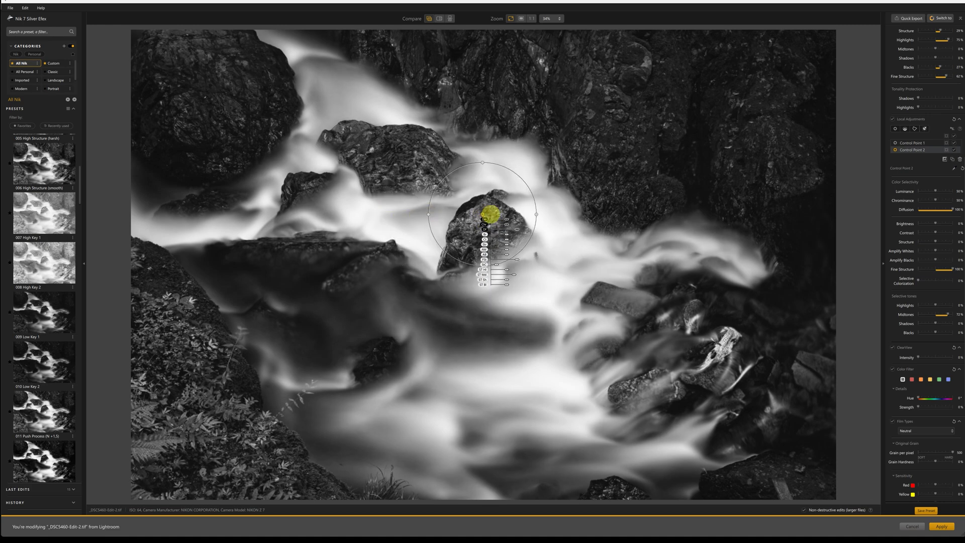
{"action": "left_click", "coordinate": [481, 217]}
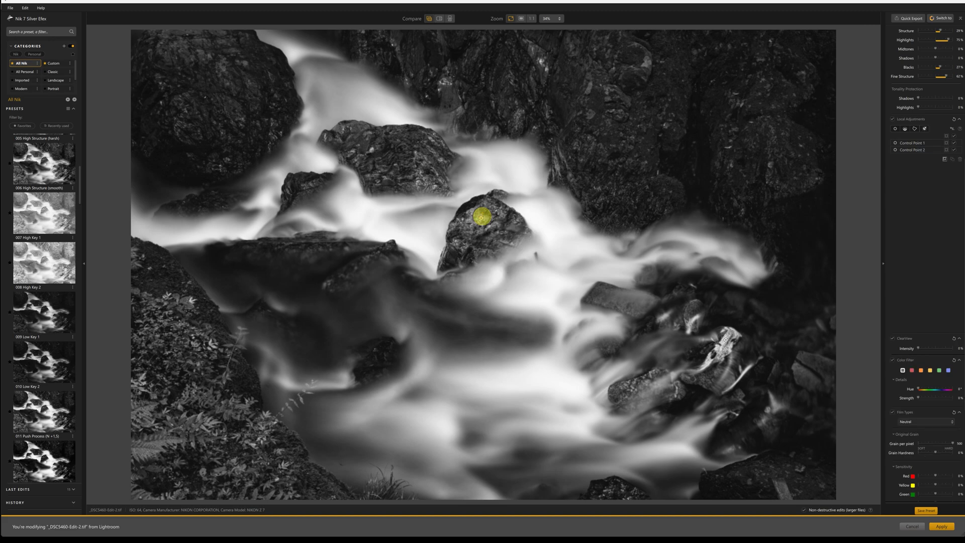
{"action": "left_click", "coordinate": [482, 217]}
{"action": "left_click", "coordinate": [482, 217]}
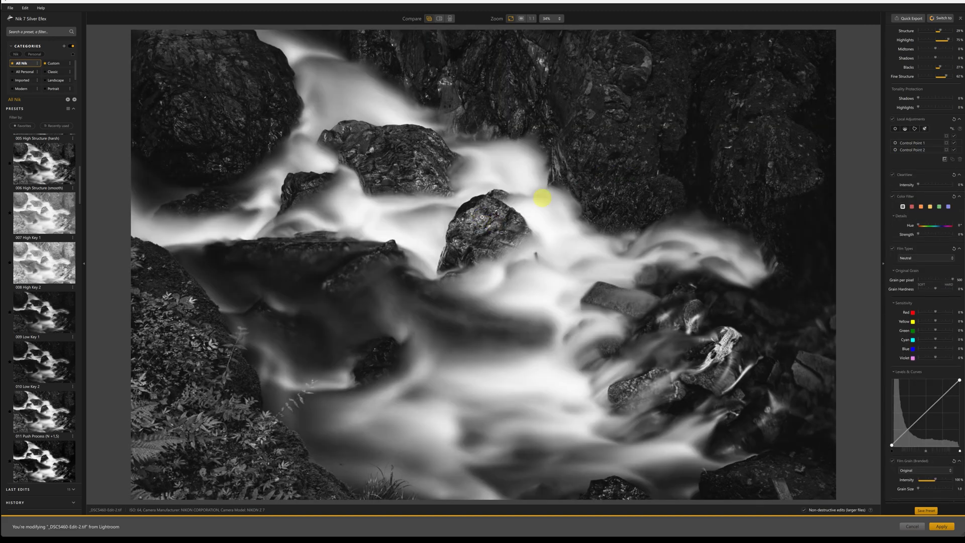
{"action": "left_click", "coordinate": [483, 217]}
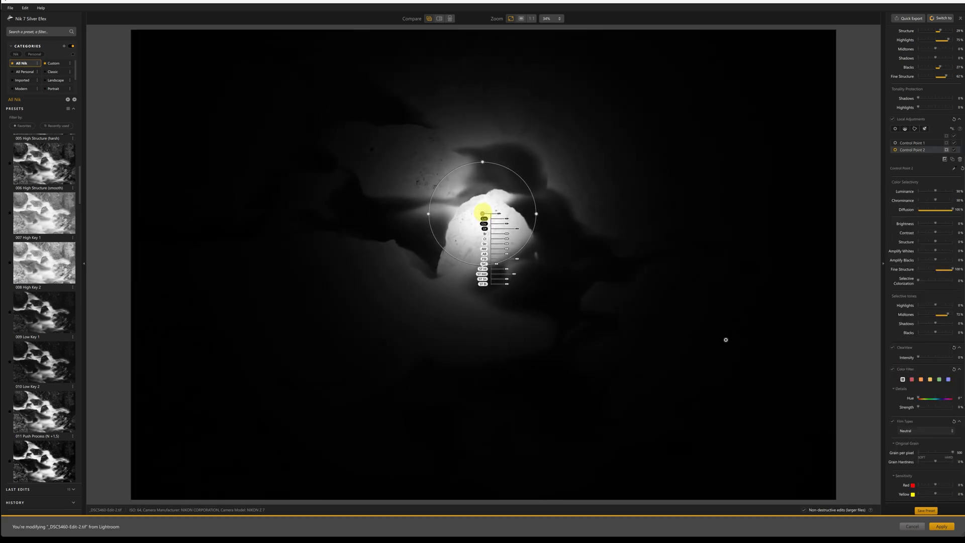
{"action": "left_click_drag", "start_coordinate": [483, 214], "coordinate": [483, 212]}
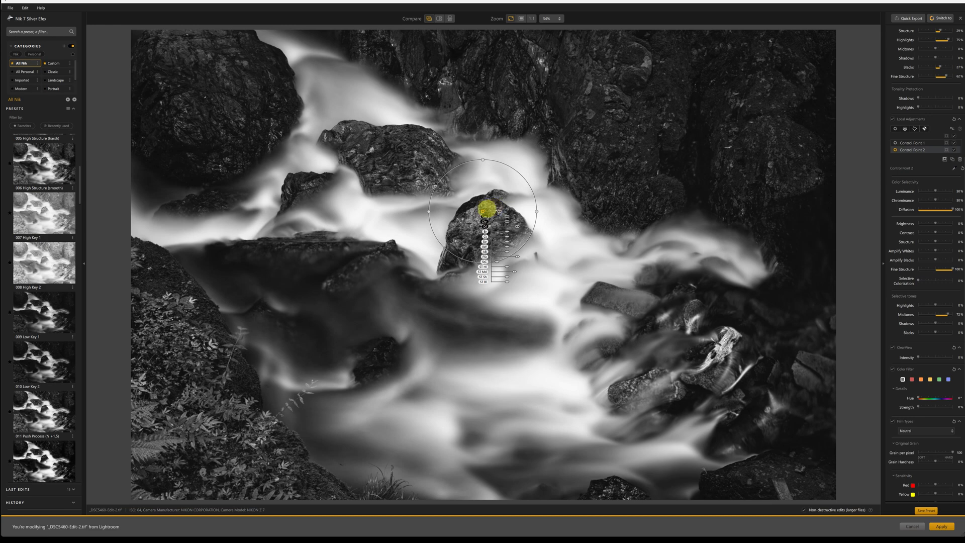
- Copy the control point onto the large rock upstream of the central one, reduce its ellipse, and adjust its position with the mask preview
{"action": "left_click_drag", "start_coordinate": [274, 128], "coordinate": [427, 156]}
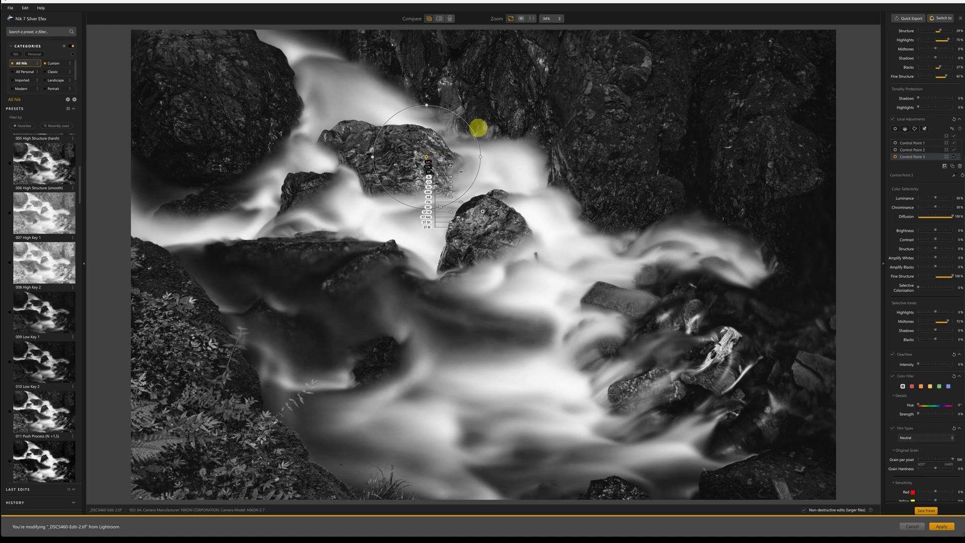
{"action": "left_click_drag", "start_coordinate": [481, 157], "coordinate": [466, 156]}
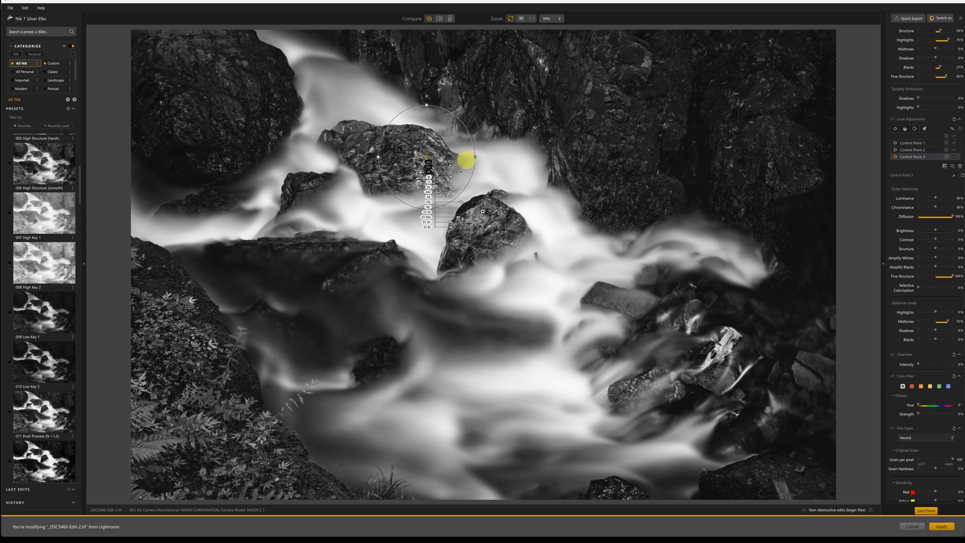
{"action": "left_click_drag", "start_coordinate": [427, 118], "coordinate": [427, 128]}
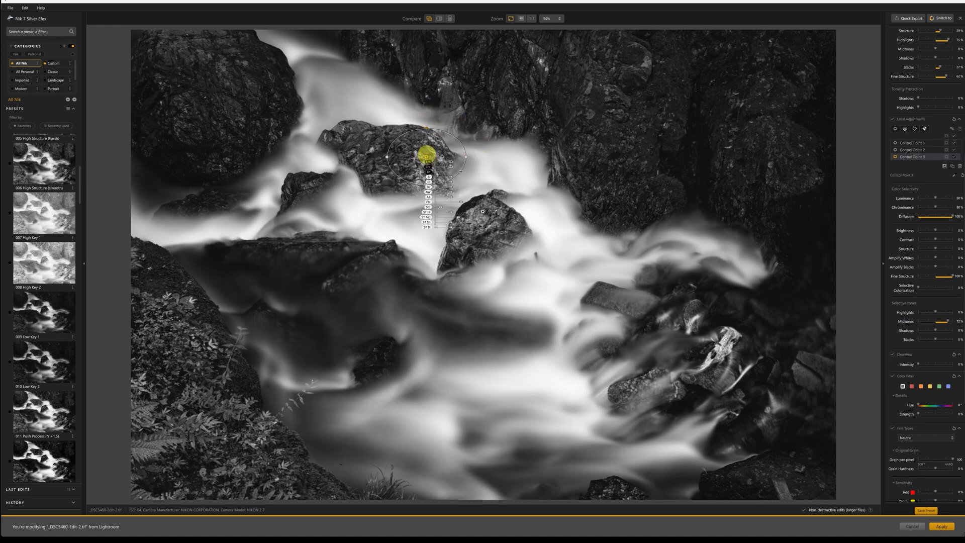
{"action": "key", "text": "m"}
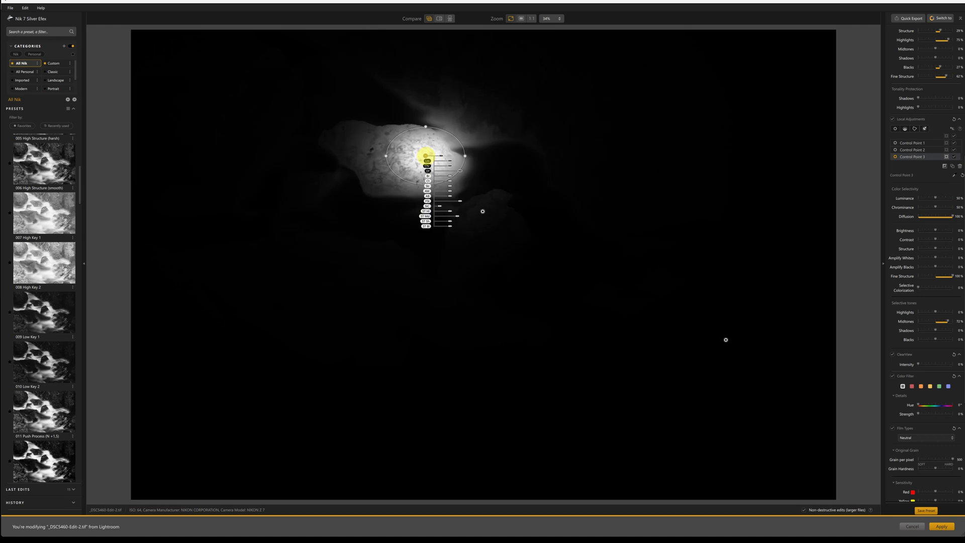
{"action": "left_click_drag", "start_coordinate": [427, 156], "coordinate": [426, 160]}
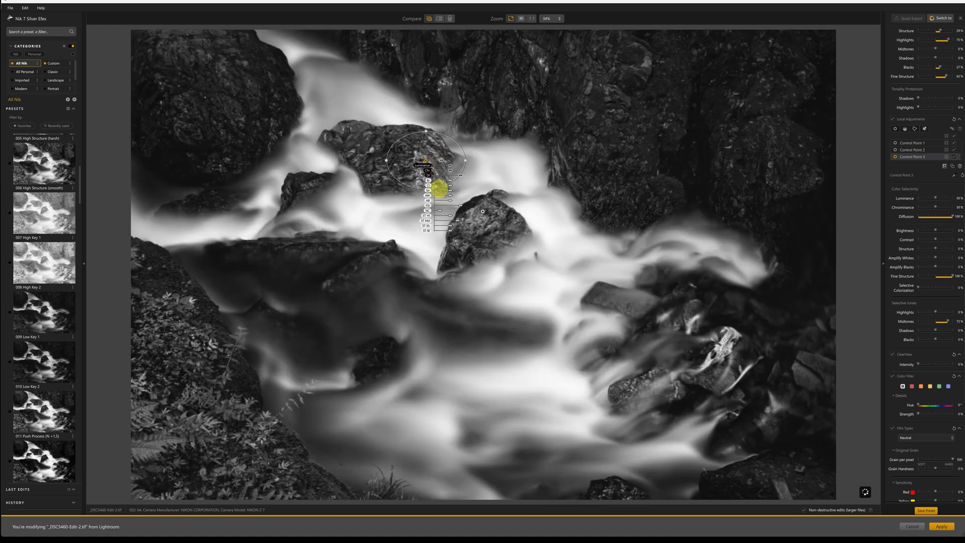
{"action": "left_click", "coordinate": [772, 415]}
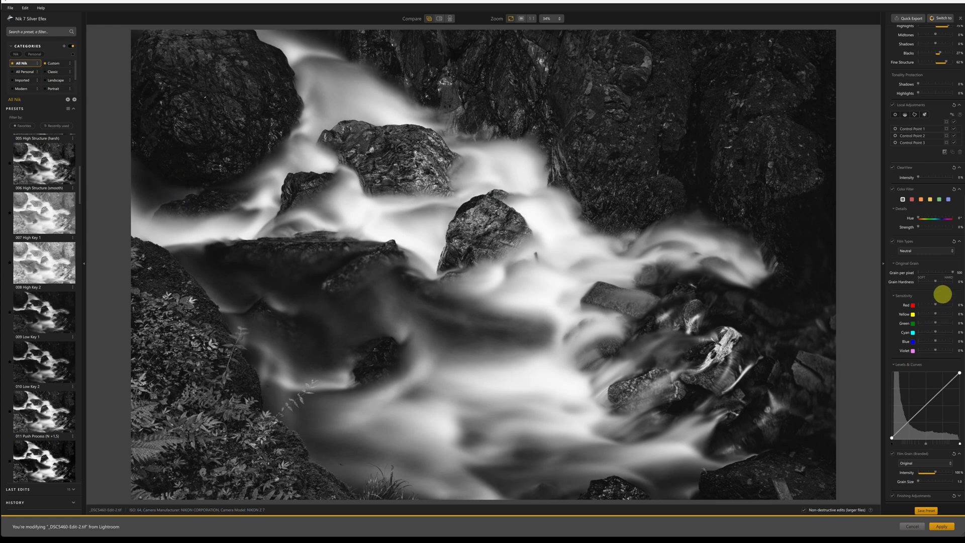
- Brighten the foliage by raising the film sensitivity for Green to about 76% and for Yellow to about 51%
{"action": "left_click_drag", "start_coordinate": [936, 322], "coordinate": [943, 323]}
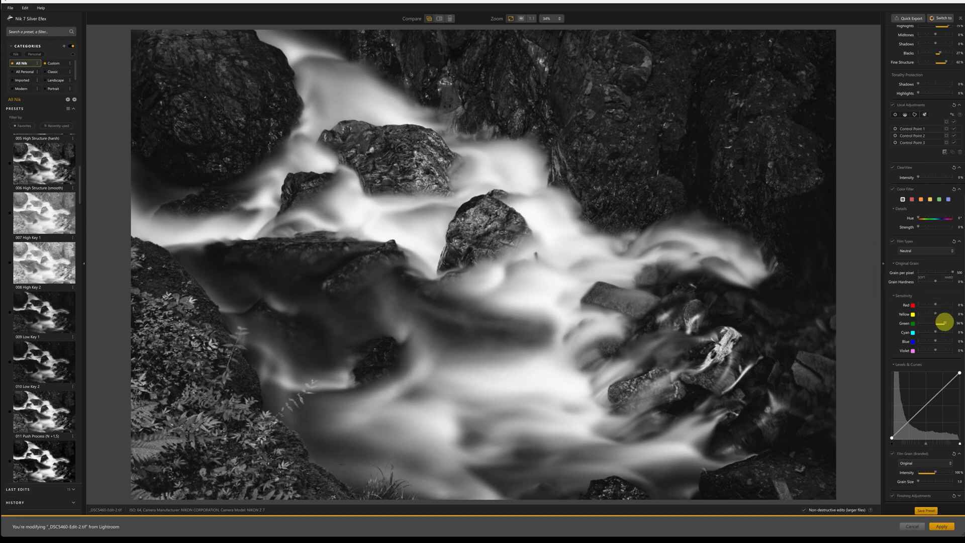
{"action": "left_click_drag", "start_coordinate": [949, 323], "coordinate": [945, 315]}
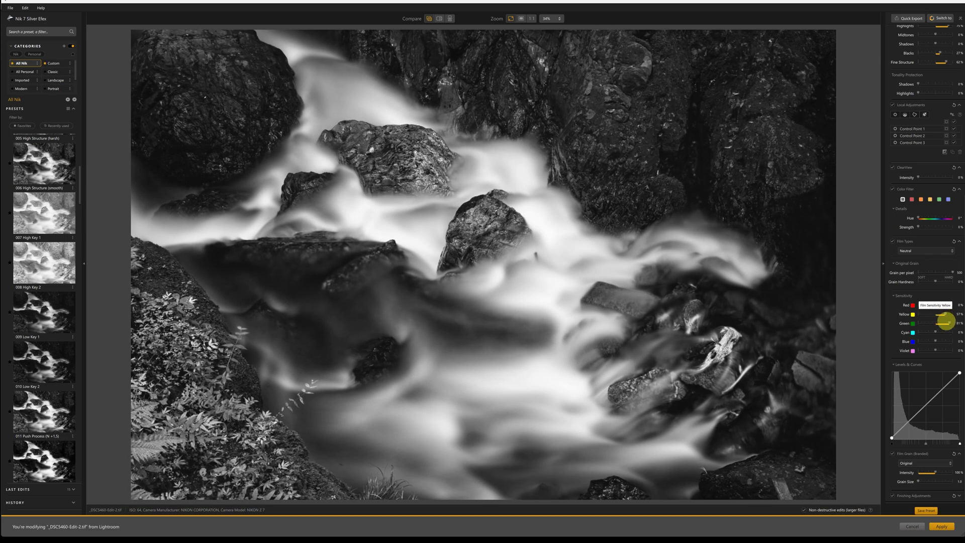
{"action": "left_click_drag", "start_coordinate": [944, 315], "coordinate": [942, 317]}
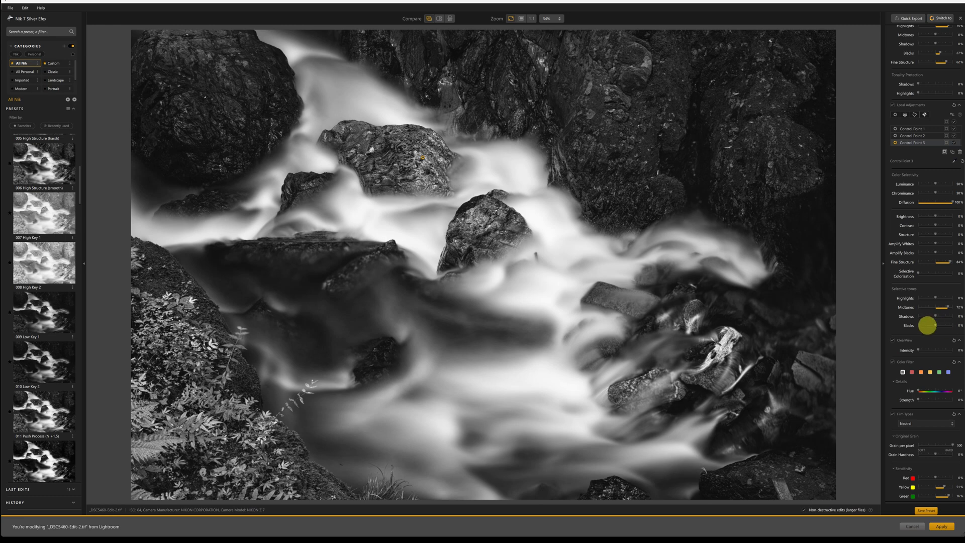
- Shift the control point on the upper rock closer to the rock's centre and apply the conversion, returning to Lightroom
{"action": "mouse_move", "coordinate": [403, 155]}
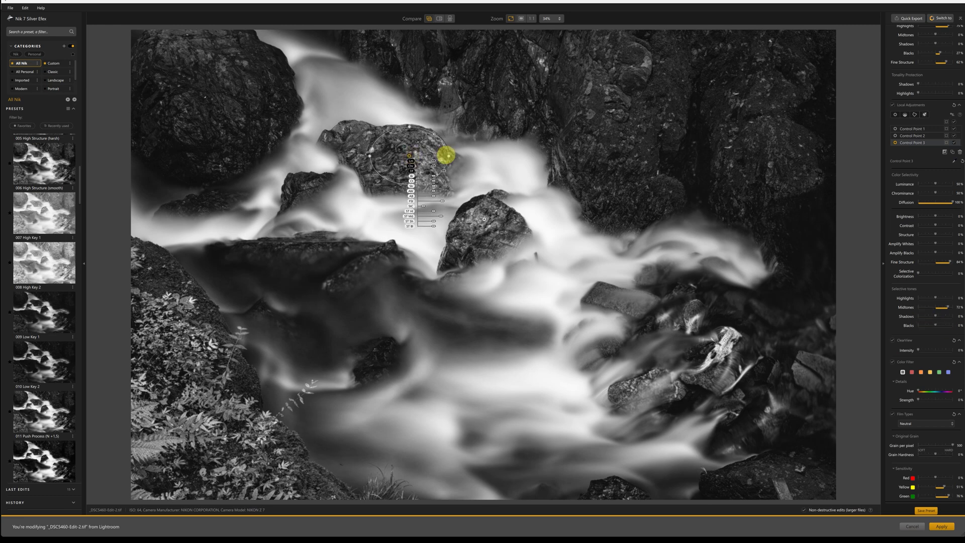
{"action": "left_click_drag", "start_coordinate": [447, 155], "coordinate": [411, 155]}
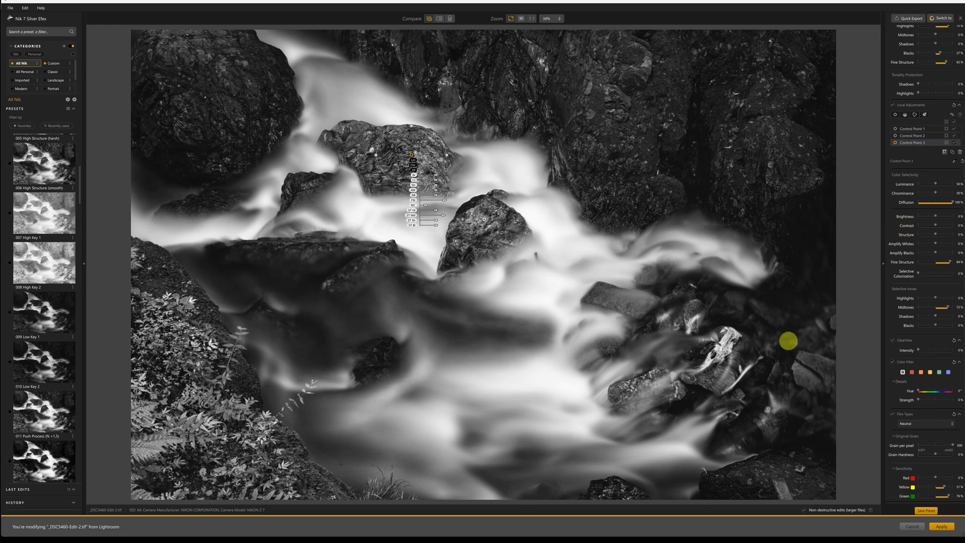
{"action": "left_click", "coordinate": [941, 526]}
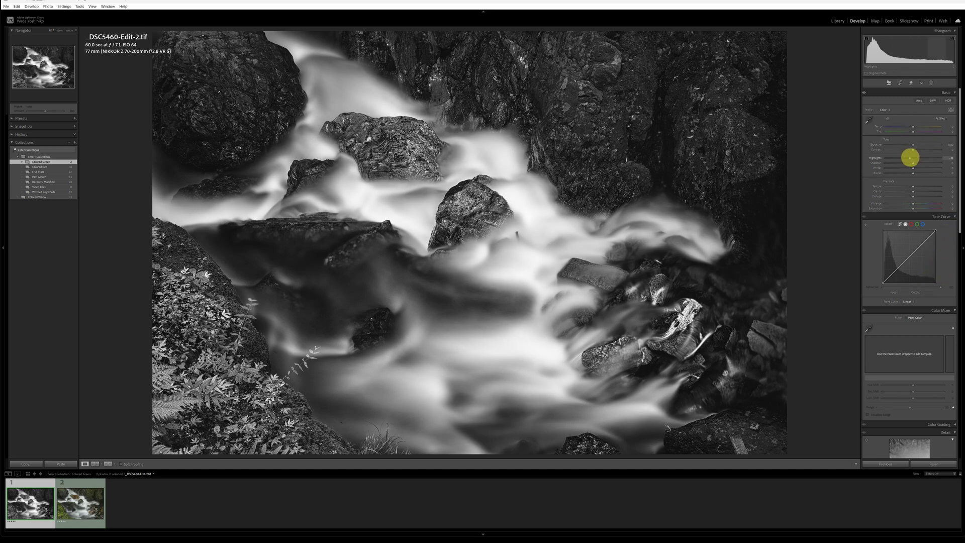
- Slightly lower the photo's Highlights and Exposure, and set the Tone Curve's point curve to Medium Contrast
{"action": "left_click_drag", "start_coordinate": [911, 158], "coordinate": [911, 144]}
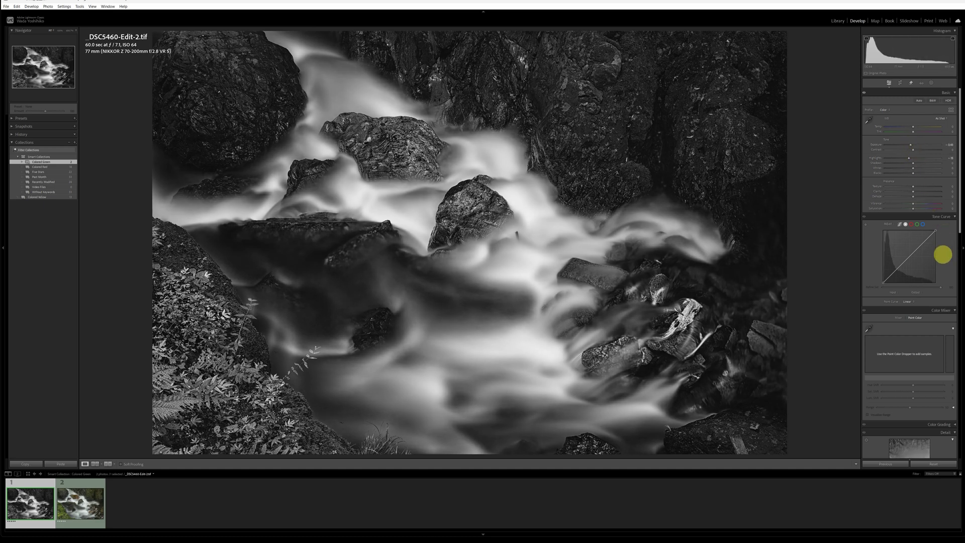
{"action": "left_click_drag", "start_coordinate": [905, 263], "coordinate": [901, 266]}
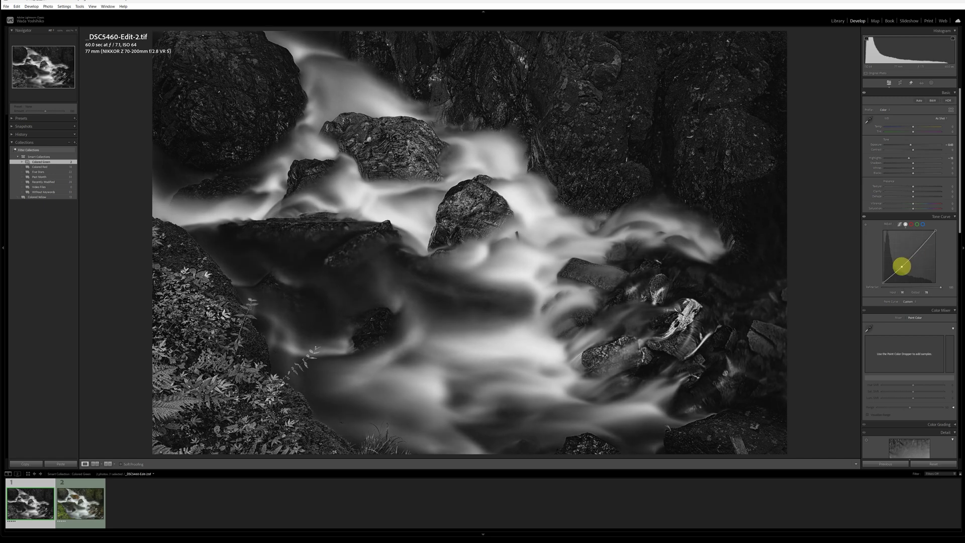
{"action": "left_click", "coordinate": [908, 301]}
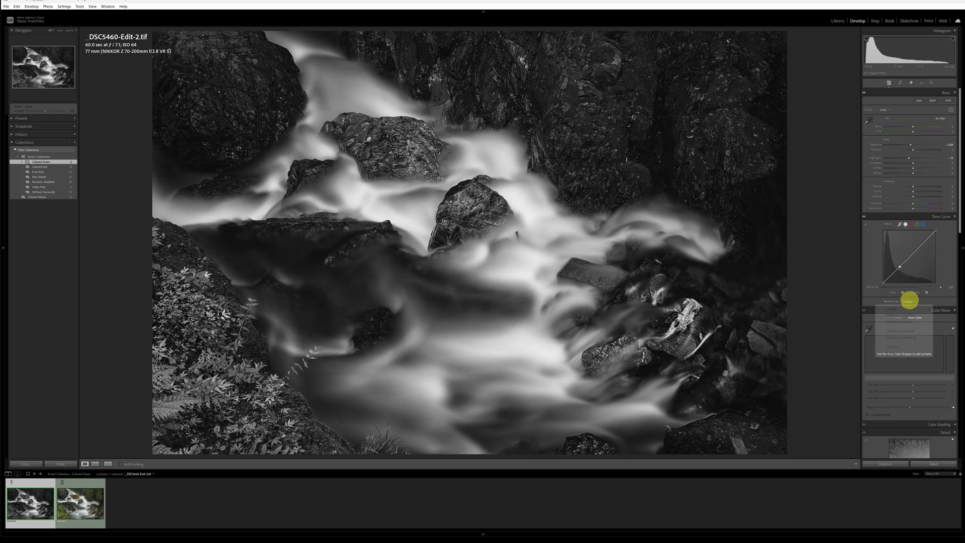
{"action": "left_click", "coordinate": [903, 315]}
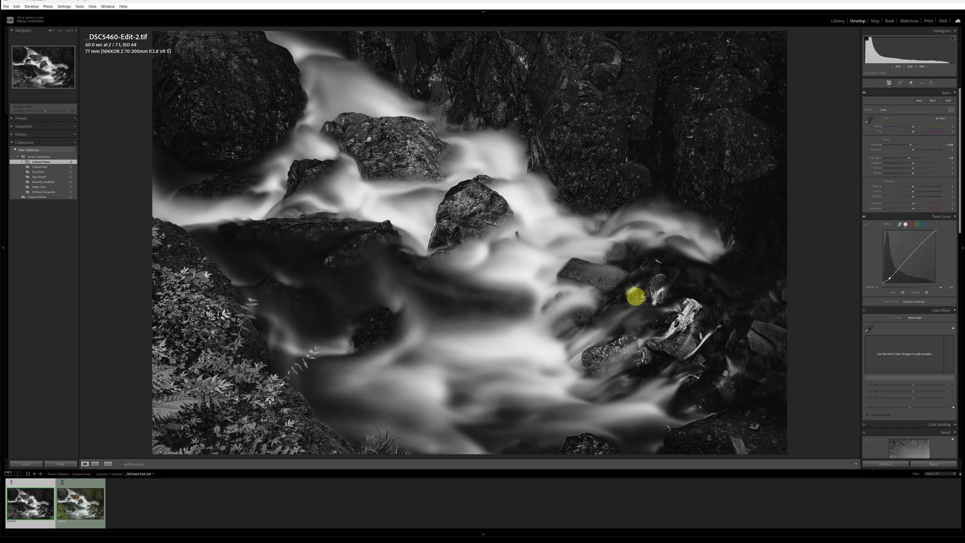
- Reopen the original stream TIFF in Nik 7 Silver Efex with the Edit Original option
{"action": "right_click", "coordinate": [508, 295]}
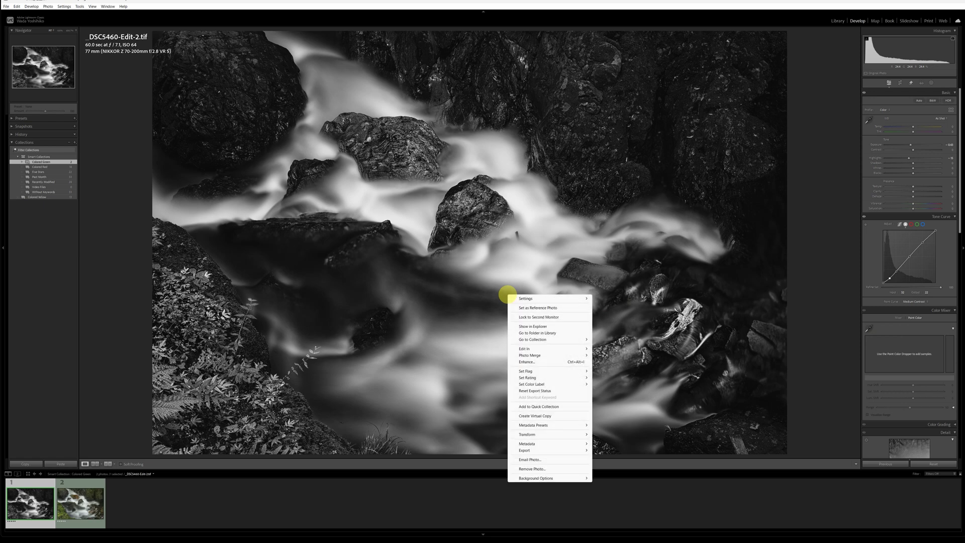
{"action": "mouse_move", "coordinate": [533, 349]}
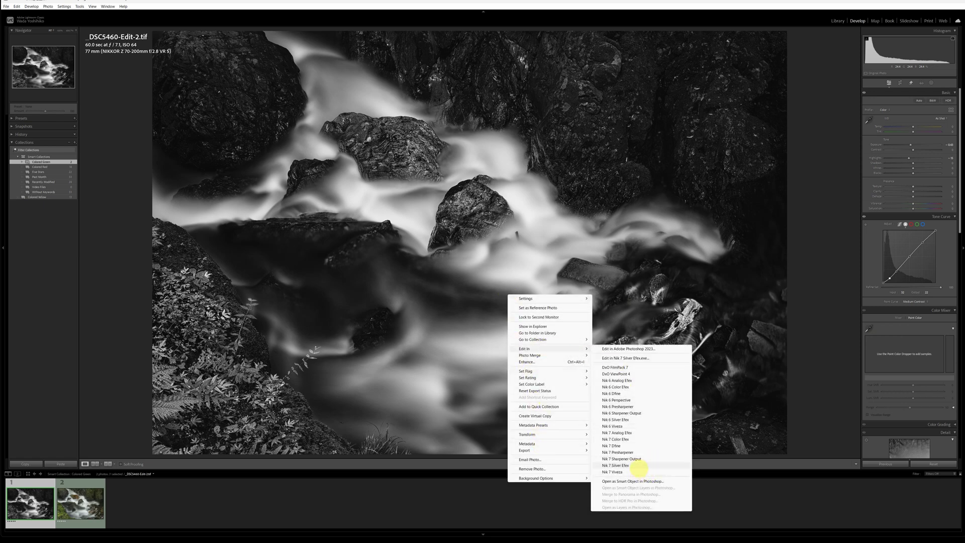
{"action": "left_click", "coordinate": [639, 466]}
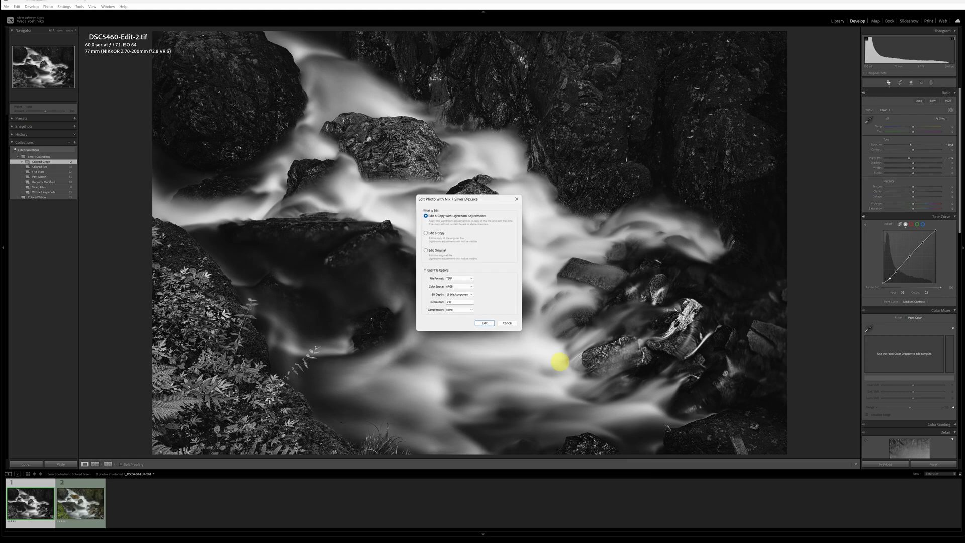
{"action": "left_click", "coordinate": [437, 249]}
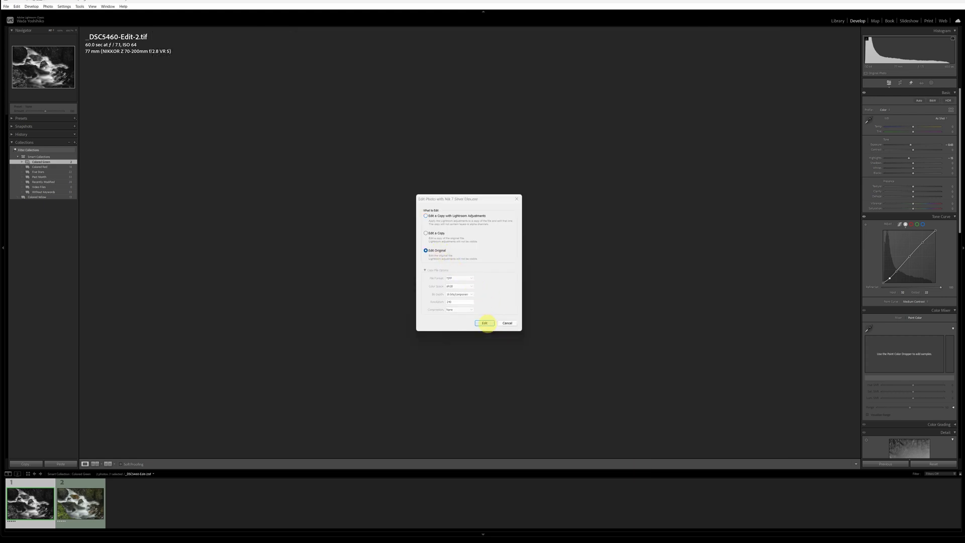
{"action": "left_click", "coordinate": [486, 323]}
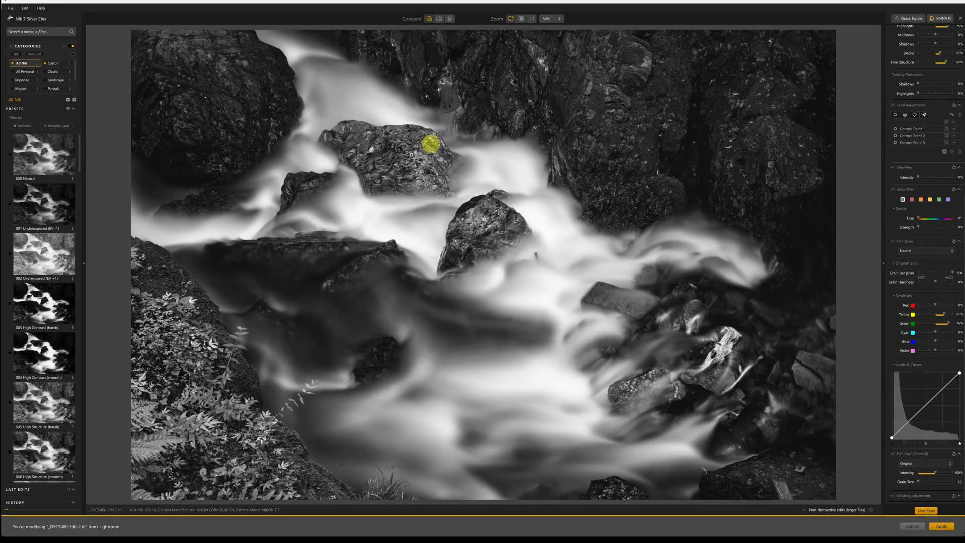
- Reduce Fine Structure below zero on the upper and central rocks' control points, slightly lowering the upper one's Diffusion and the central one's Midtones
{"action": "left_click", "coordinate": [412, 154]}
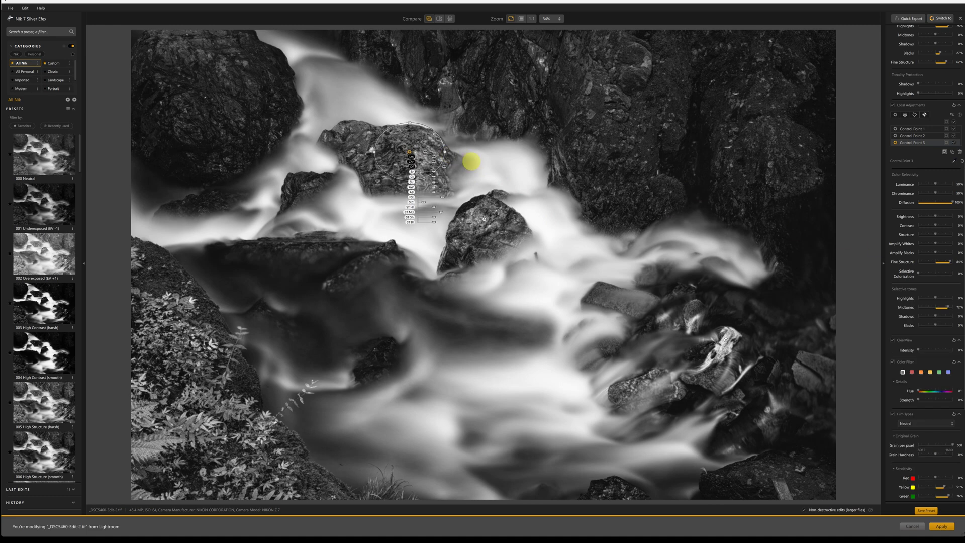
{"action": "left_click_drag", "start_coordinate": [444, 167], "coordinate": [441, 167]}
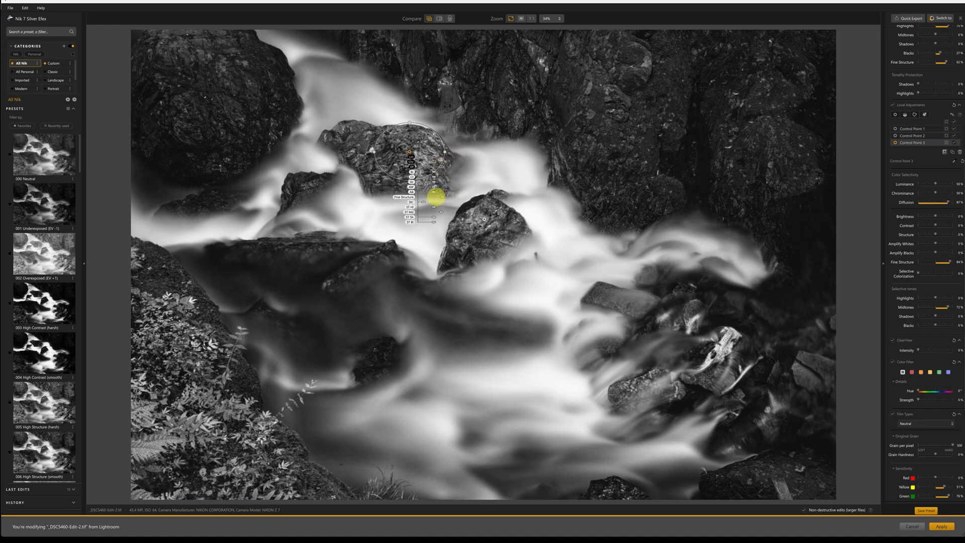
{"action": "left_click_drag", "start_coordinate": [440, 198], "coordinate": [431, 197]}
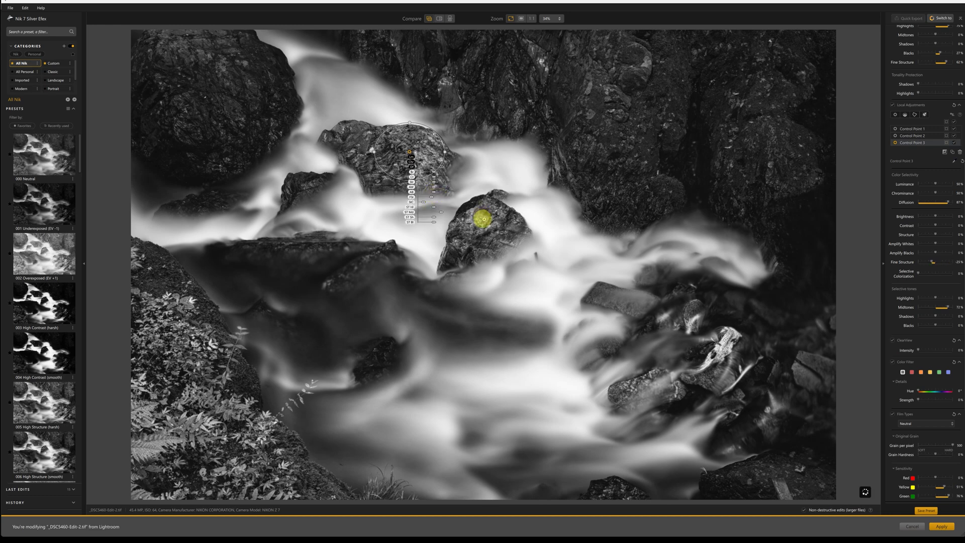
{"action": "left_click", "coordinate": [483, 218]}
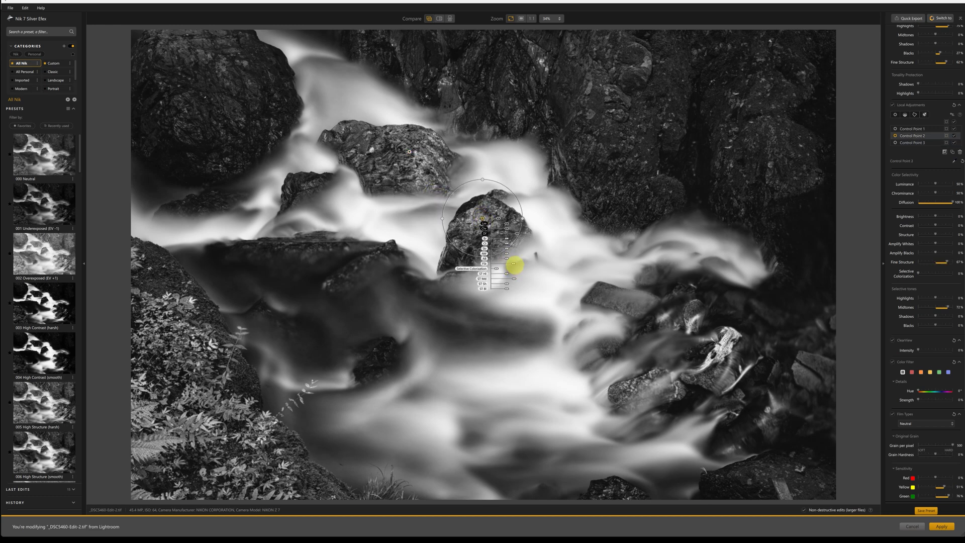
{"action": "mouse_move", "coordinate": [512, 263]}
{"action": "left_mouse_down"}
{"action": "mouse_move", "coordinate": [504, 263]}
{"action": "mouse_move", "coordinate": [515, 280]}
{"action": "left_mouse_up"}
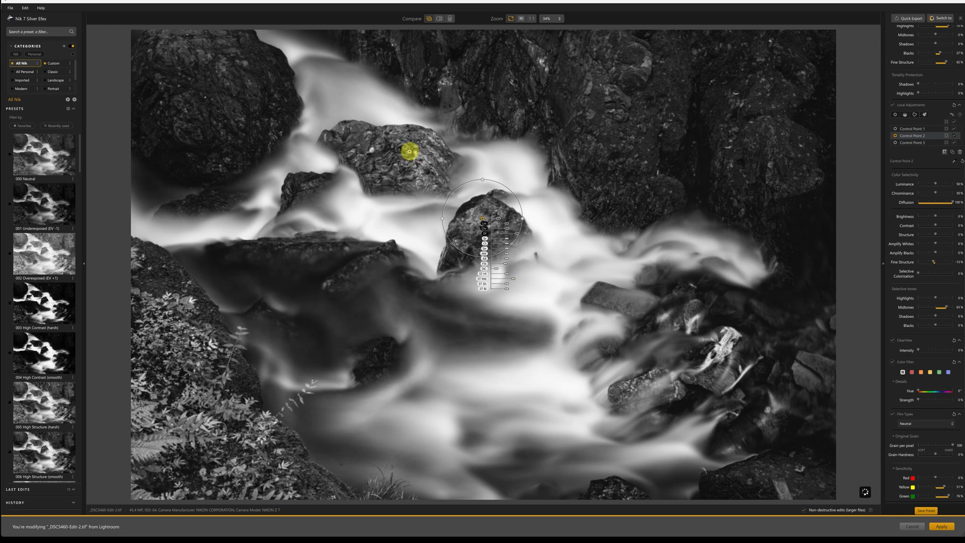
- Lower Midtones to about 17% on the upper rock's control point and raise the central rock's Midtones to about 76%
{"action": "left_click", "coordinate": [410, 151]}
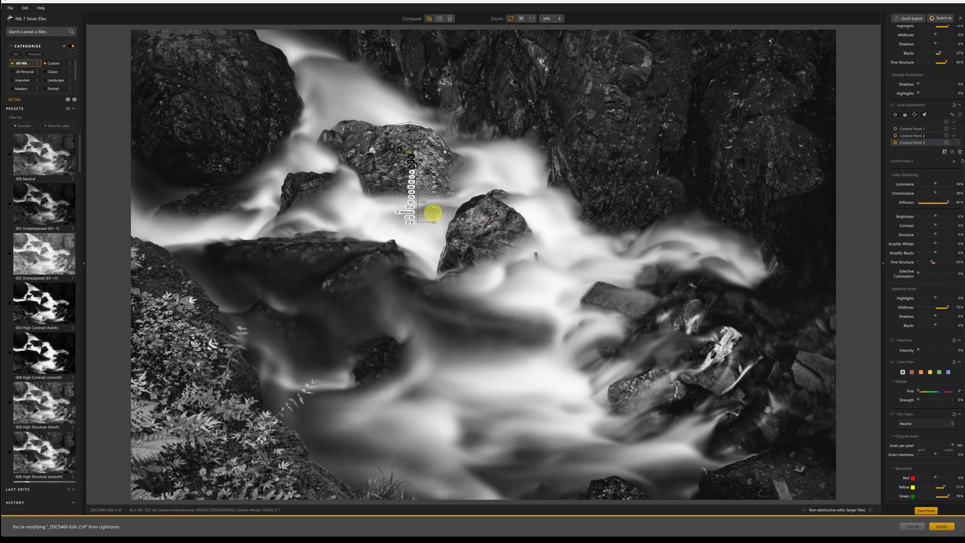
{"action": "left_click_drag", "start_coordinate": [440, 212], "coordinate": [436, 211]}
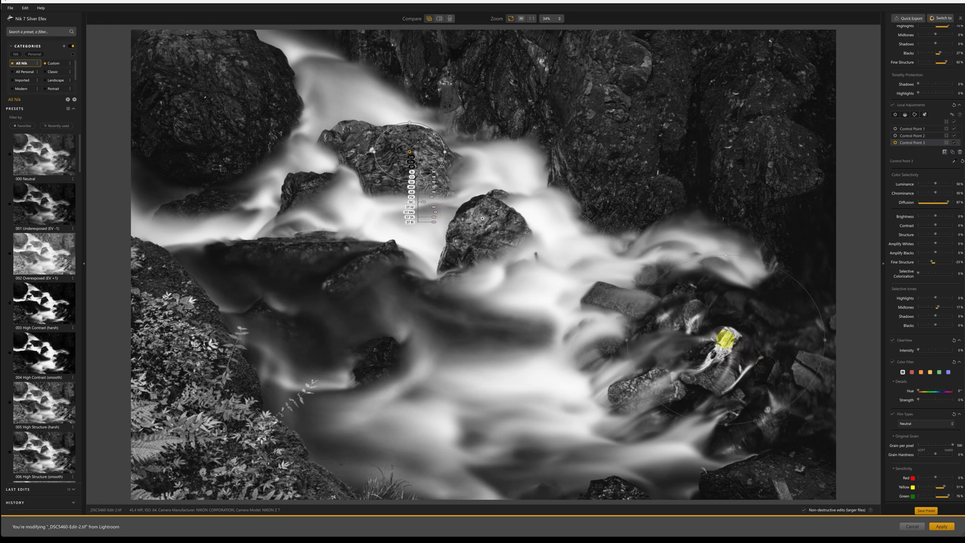
{"action": "left_click", "coordinate": [726, 340]}
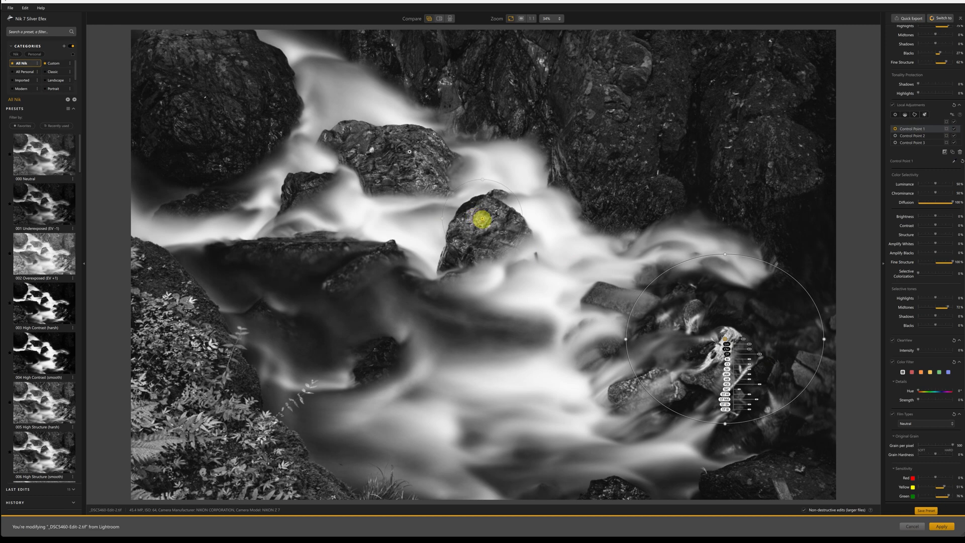
{"action": "left_click", "coordinate": [482, 219]}
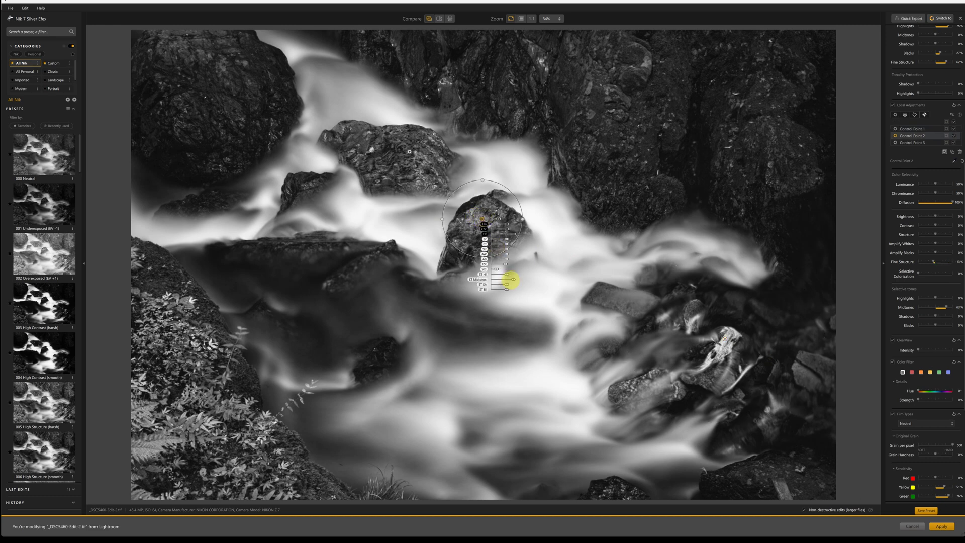
{"action": "left_click_drag", "start_coordinate": [513, 279], "coordinate": [516, 279]}
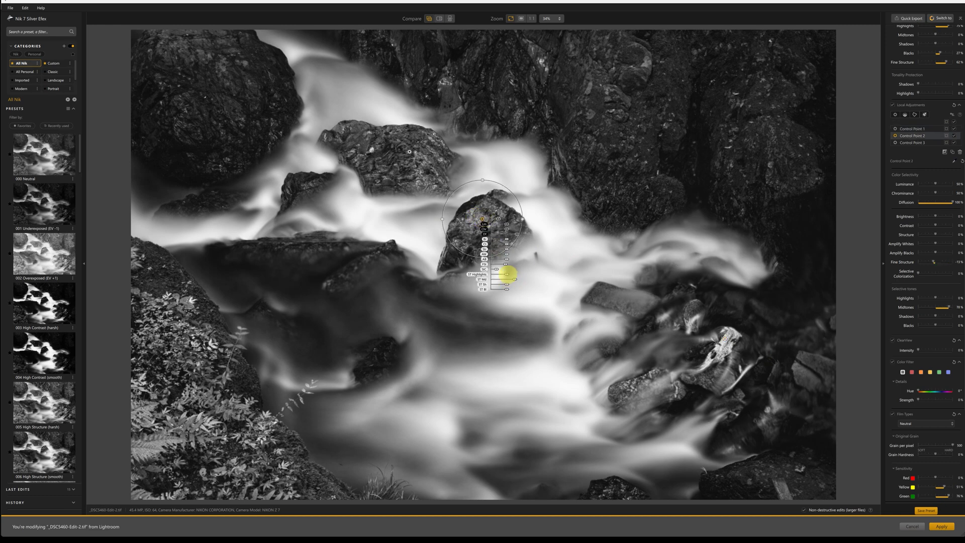